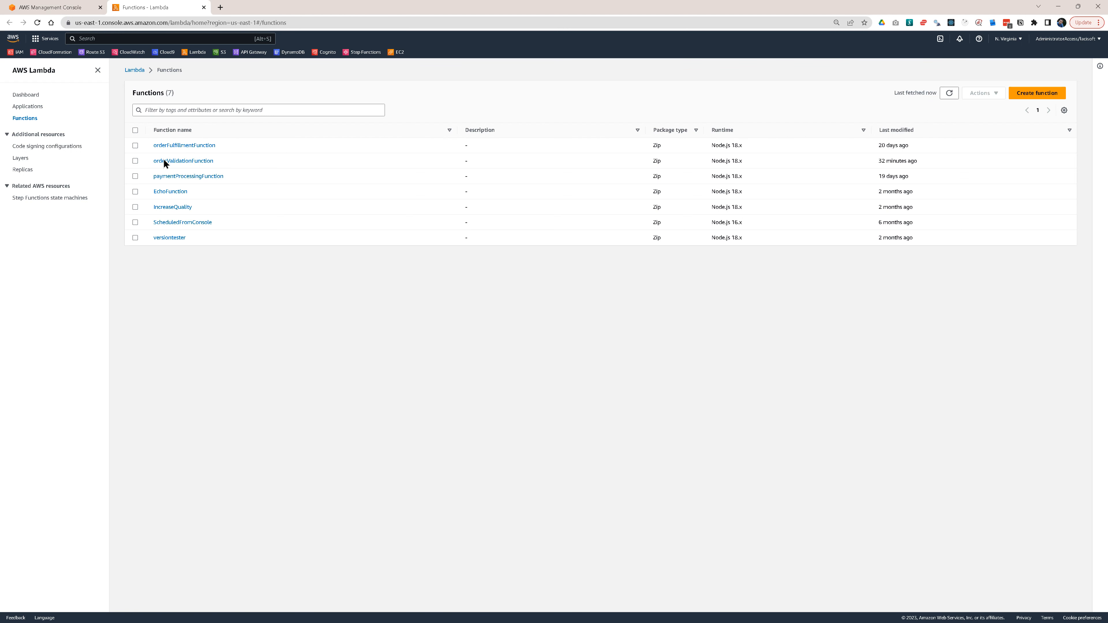
- Open orderValidationFunction in a separate browser tab and examine its product check and the orderStatus field in its response
middle_click(188, 161)
click(260, 9)
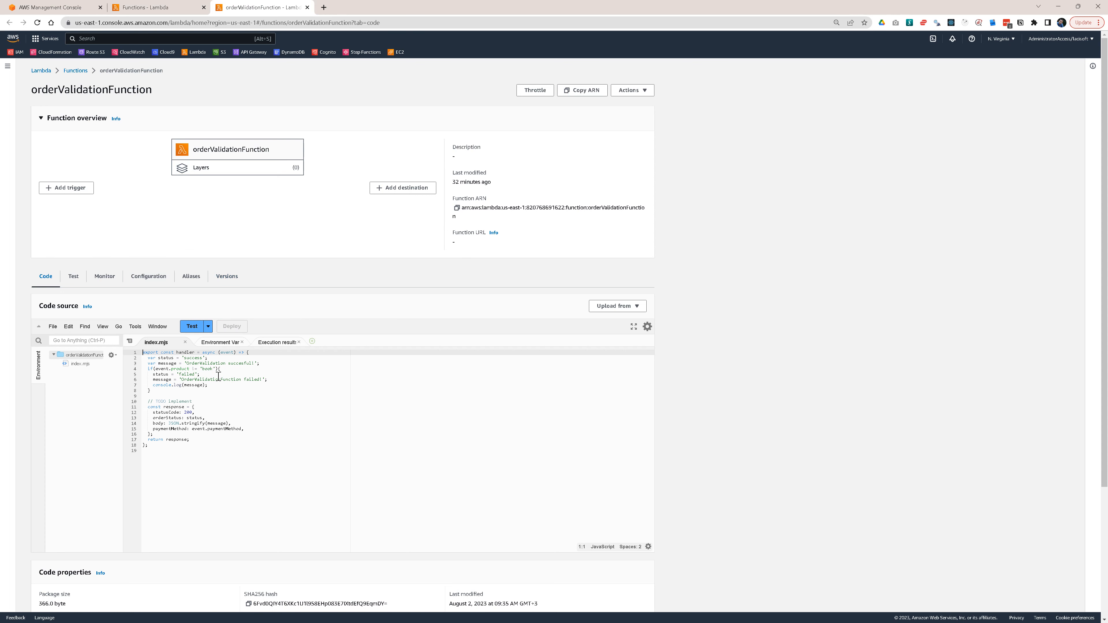
drag(146, 370, 230, 370)
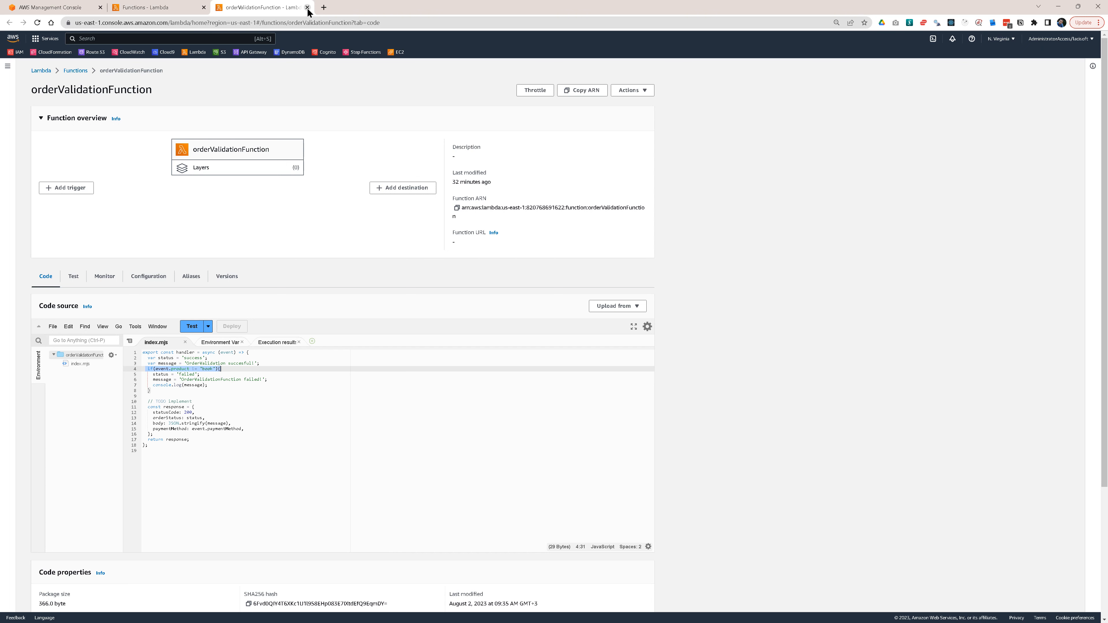
click(189, 424)
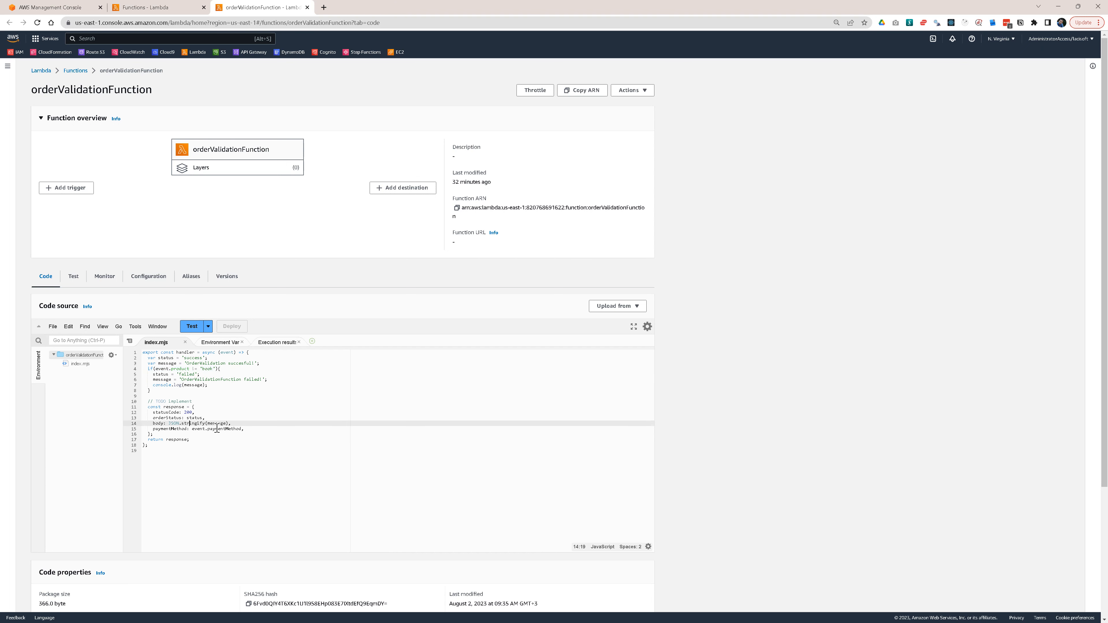
drag(152, 417, 213, 418)
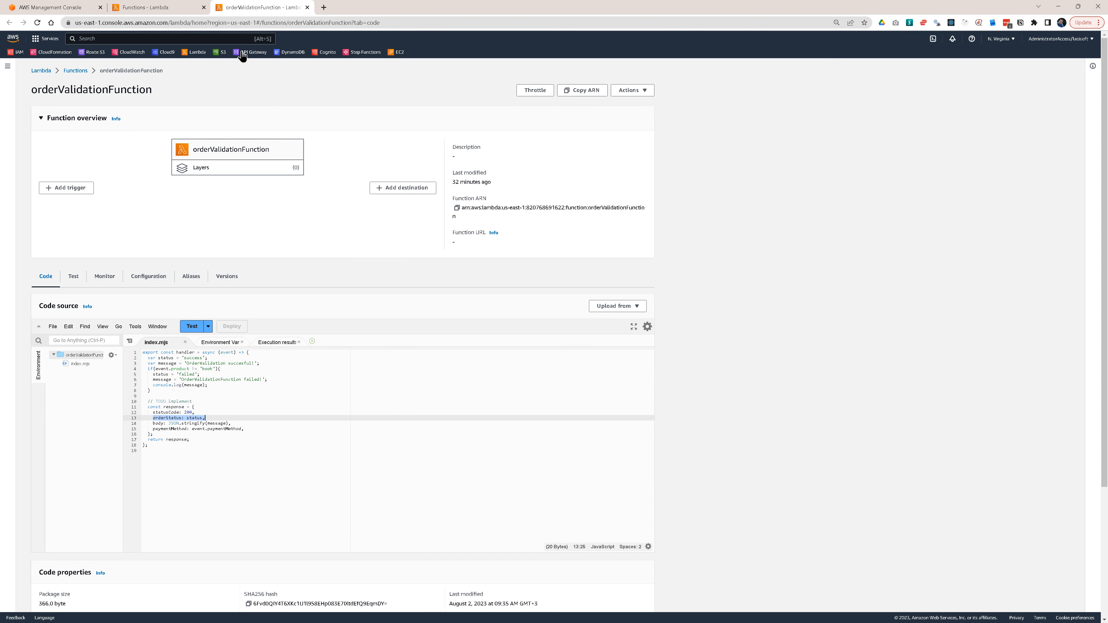
- Open paymentProcessingFunction from the functions list in a separate browser tab and examine the payment method check in its code
click(181, 10)
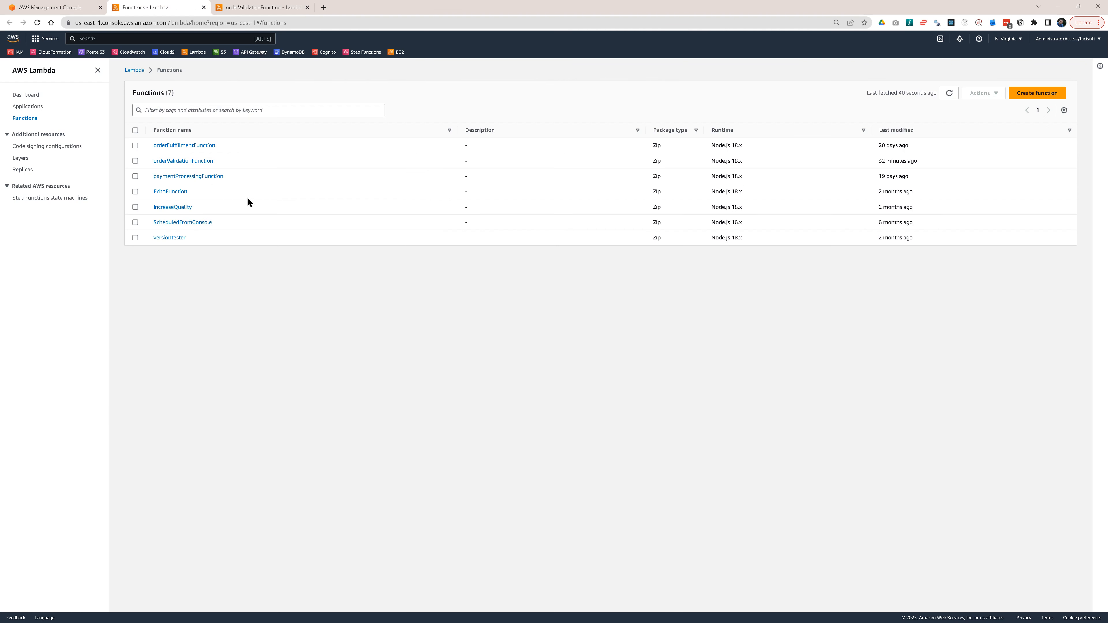
ctrl+click(186, 176)
click(362, 8)
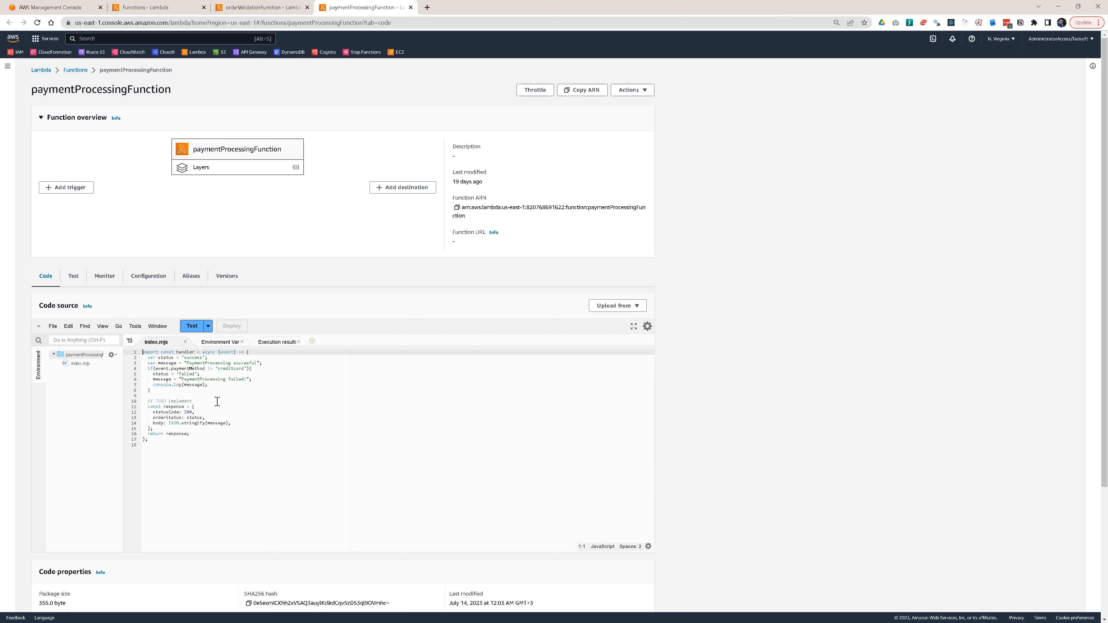
click(231, 369)
double_click(243, 369)
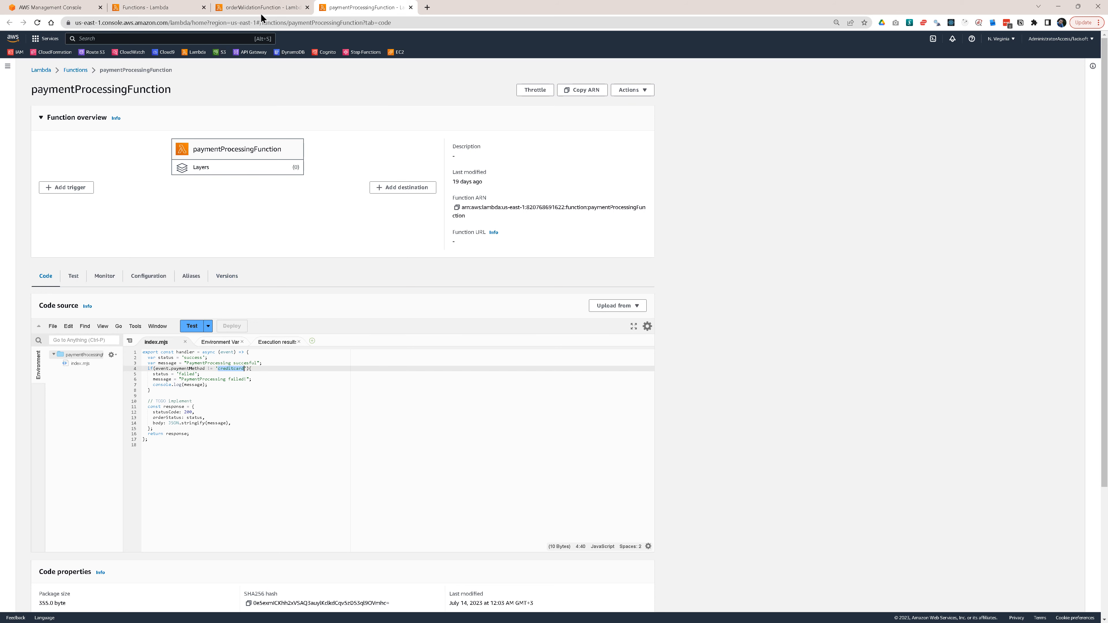
- Open orderFulfillmentFunction from the functions list in a separate browser tab, read its code, and return to paymentProcessingFunction
click(148, 7)
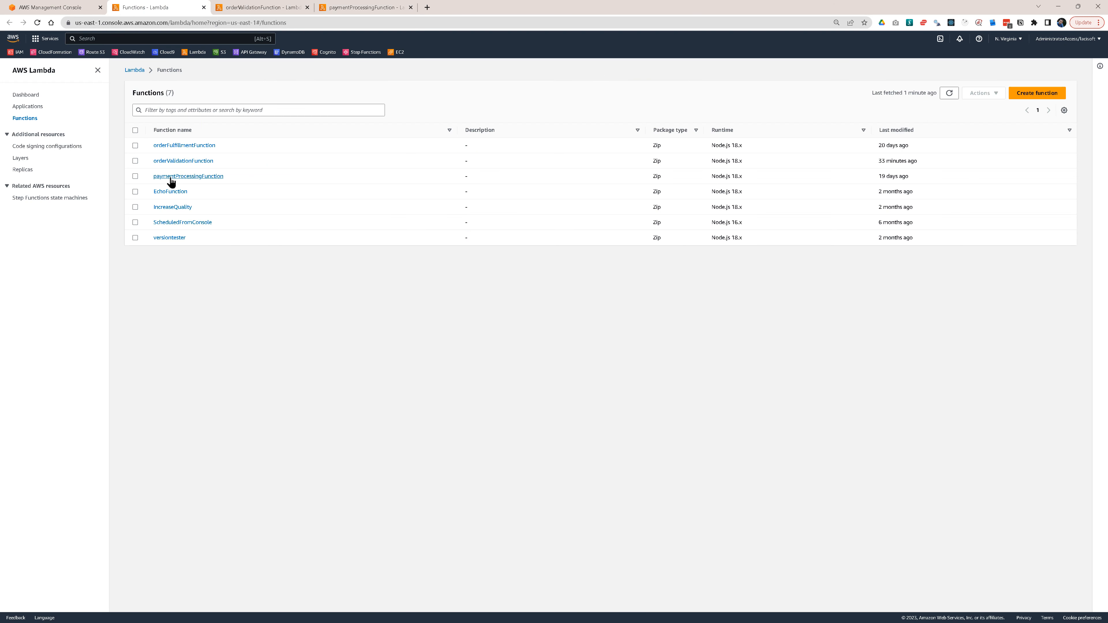
ctrl+click(176, 147)
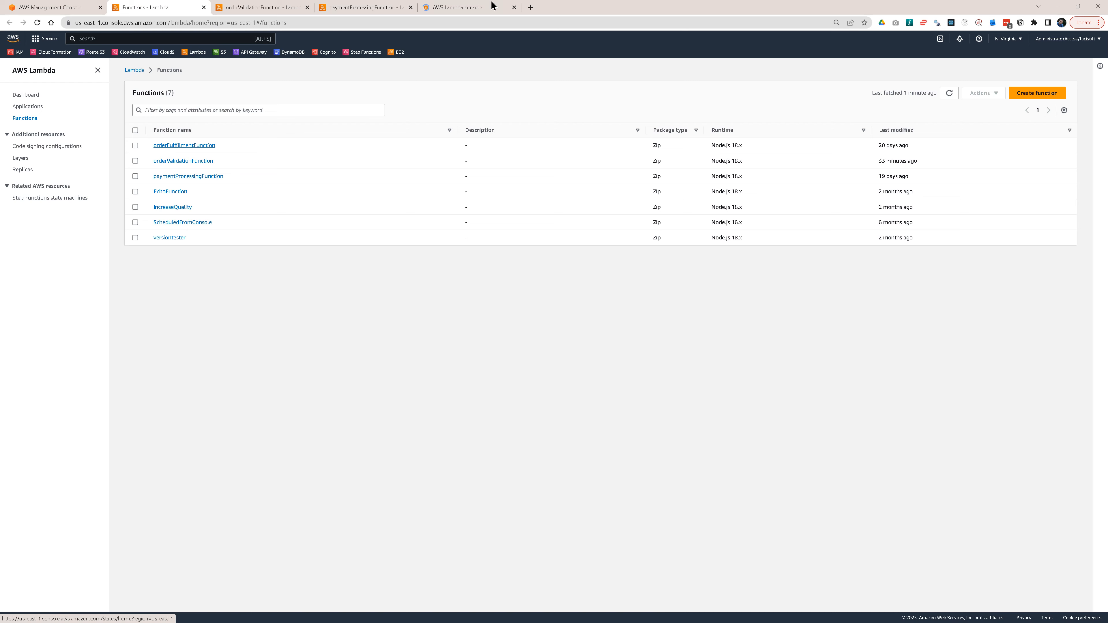
click(491, 6)
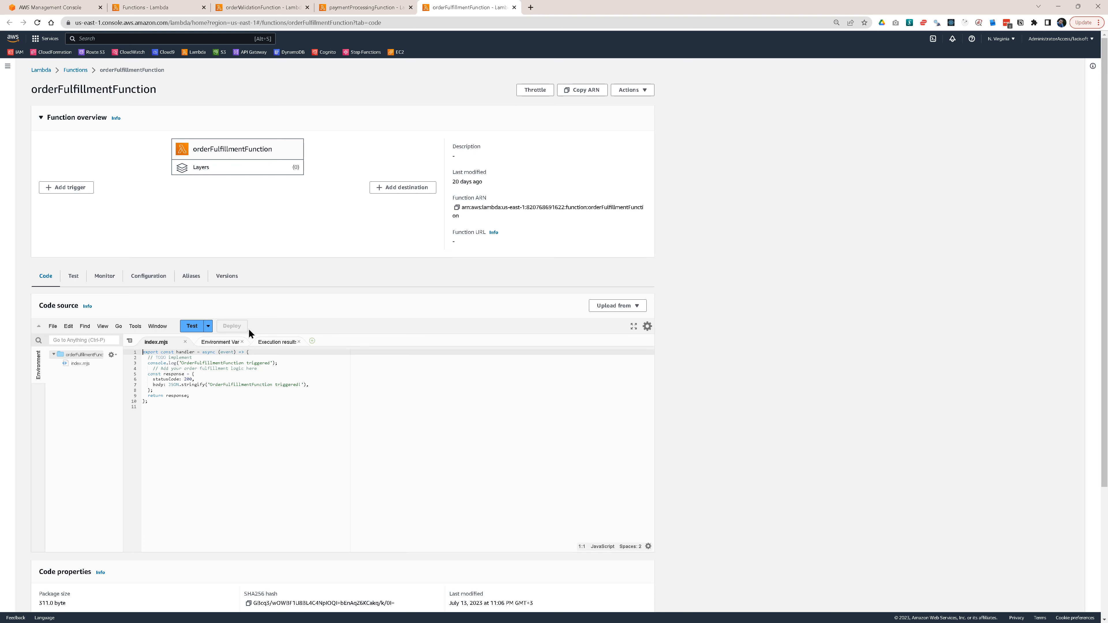
click(348, 8)
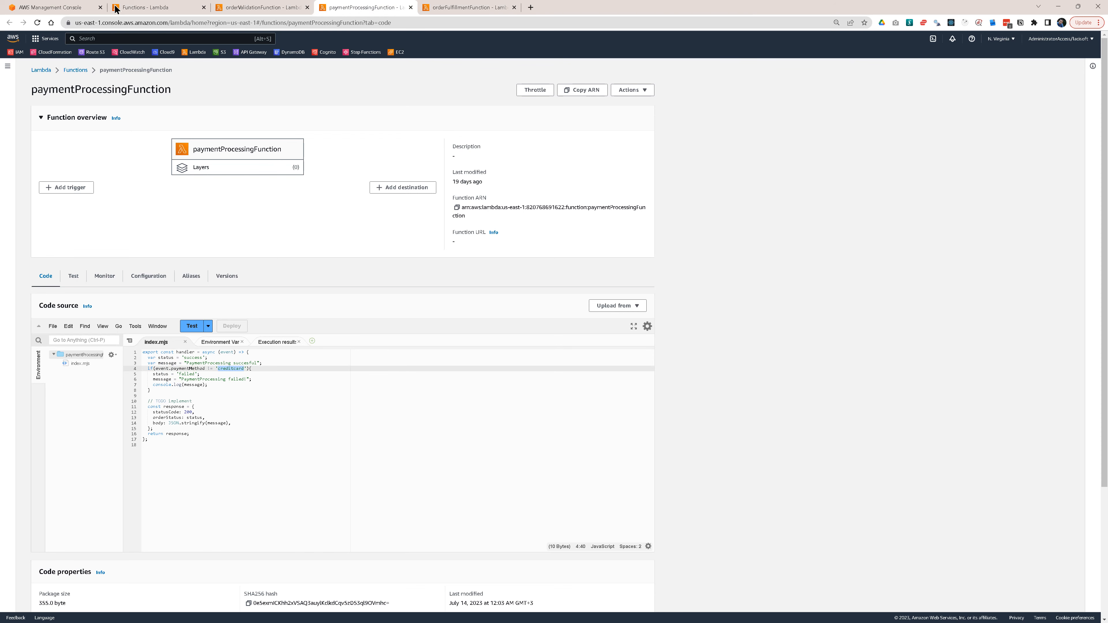
- Start creating a Step Functions state machine of type Express with the visual workflow design method
click(52, 7)
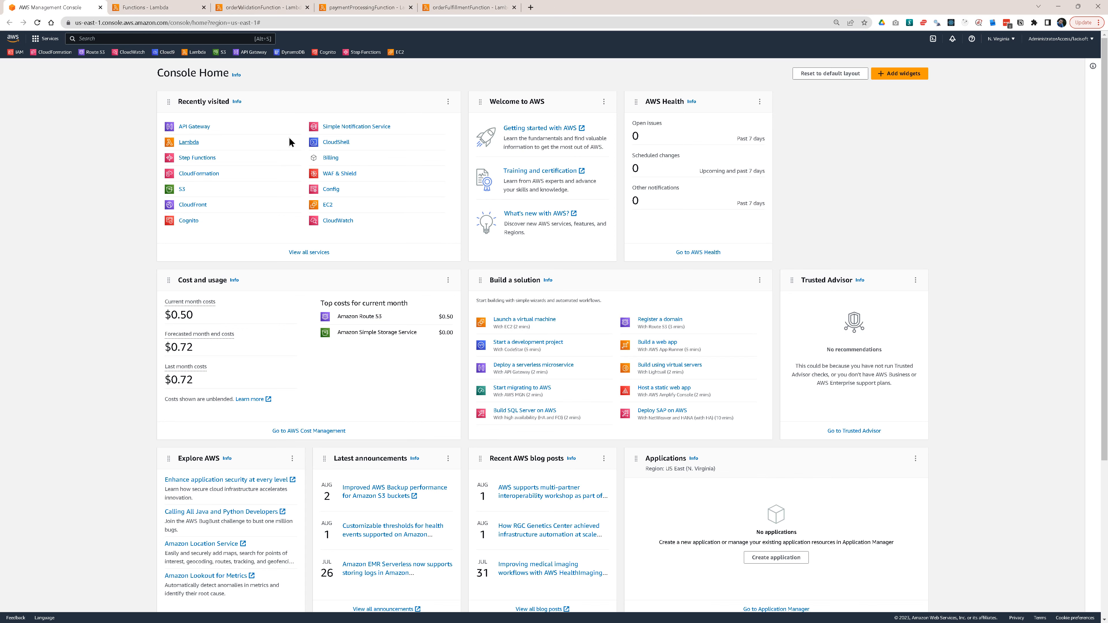
click(195, 158)
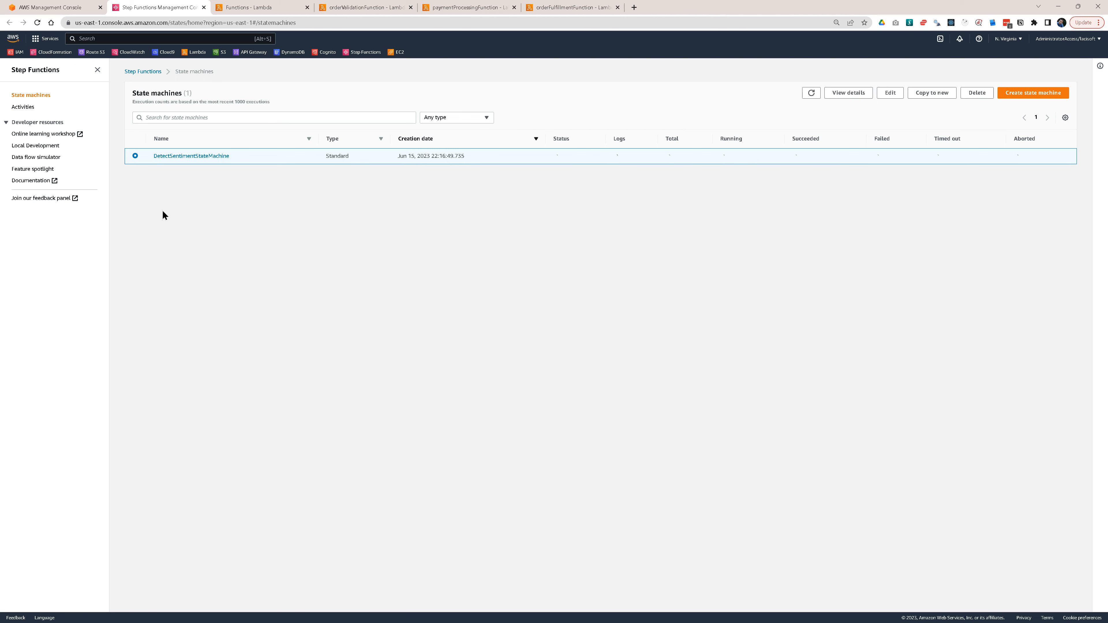
click(1036, 94)
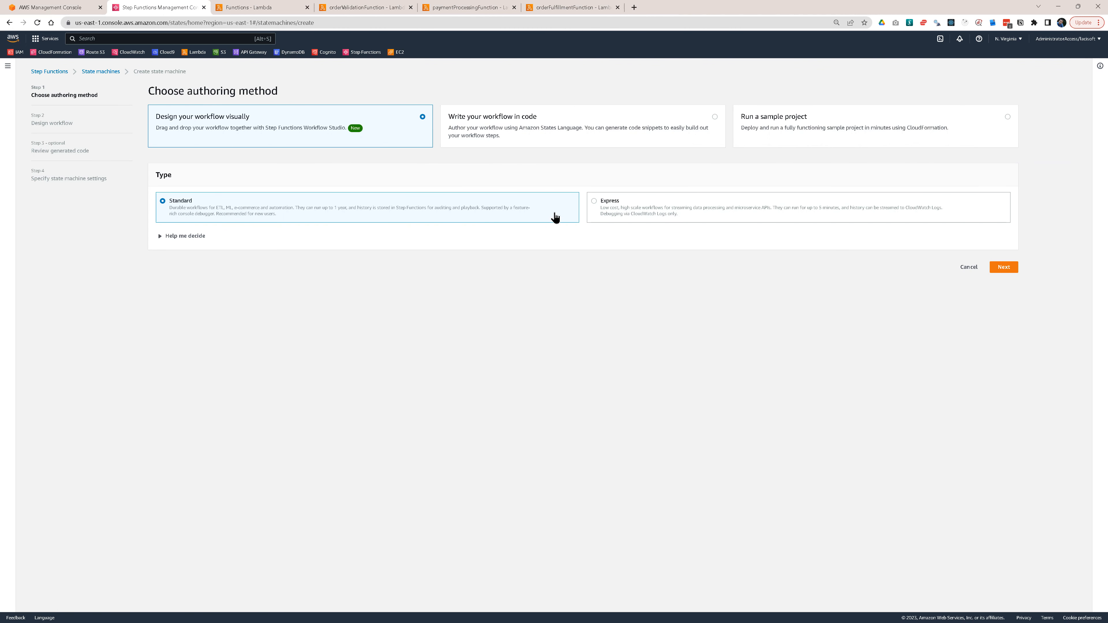
click(613, 207)
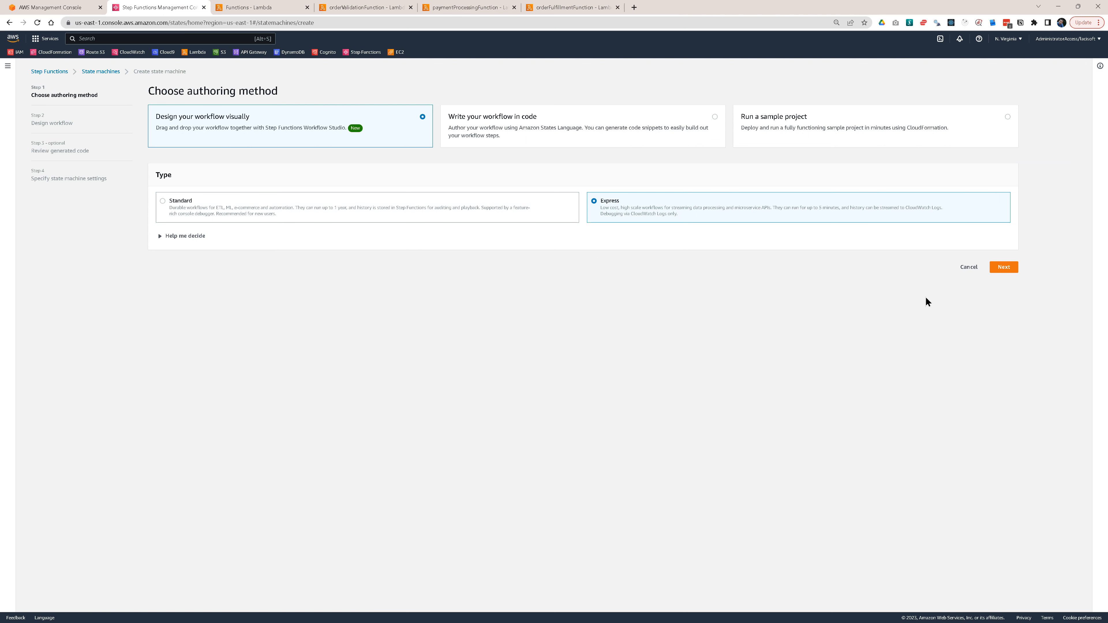
click(1008, 268)
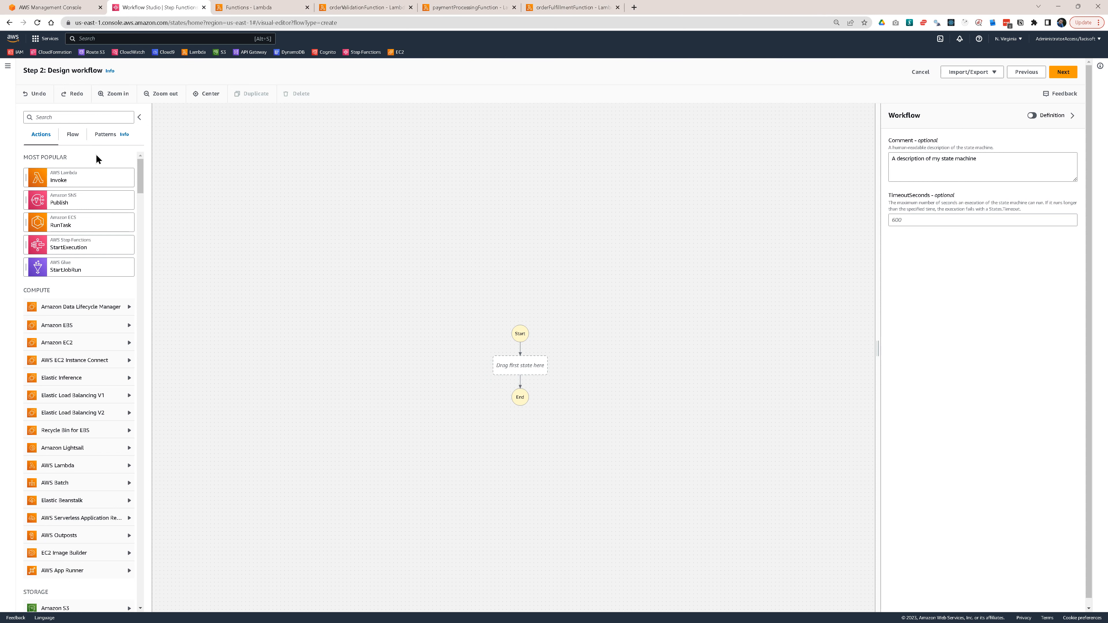
- Add a Lambda Invoke state calling orderValidationFunction:$LATEST to the empty workflow, followed by a Choice state
drag(87, 176, 530, 371)
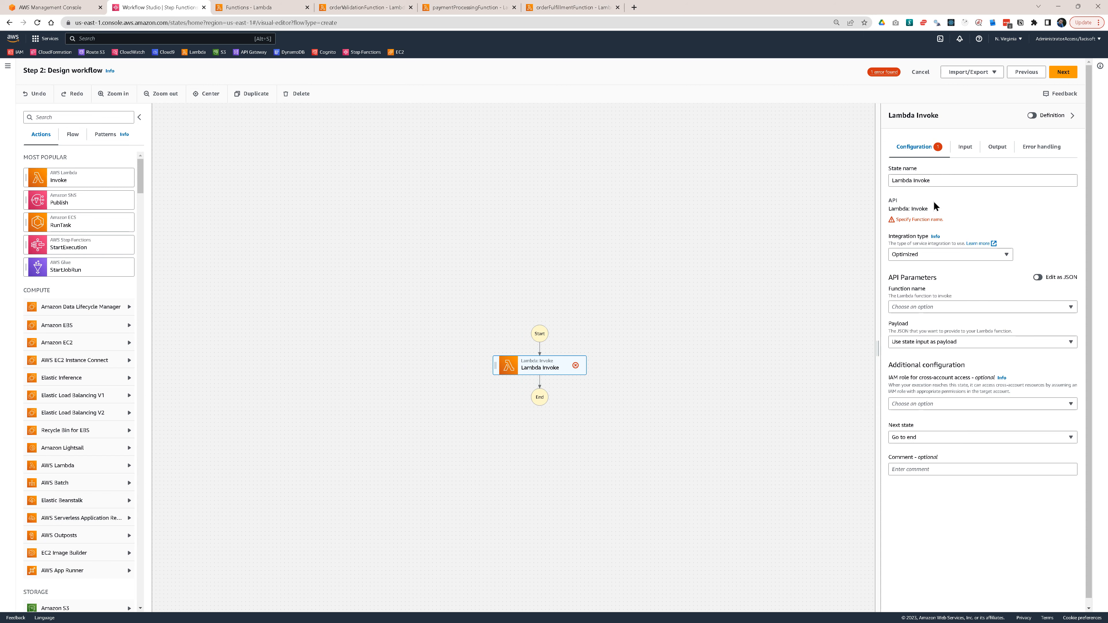
click(942, 307)
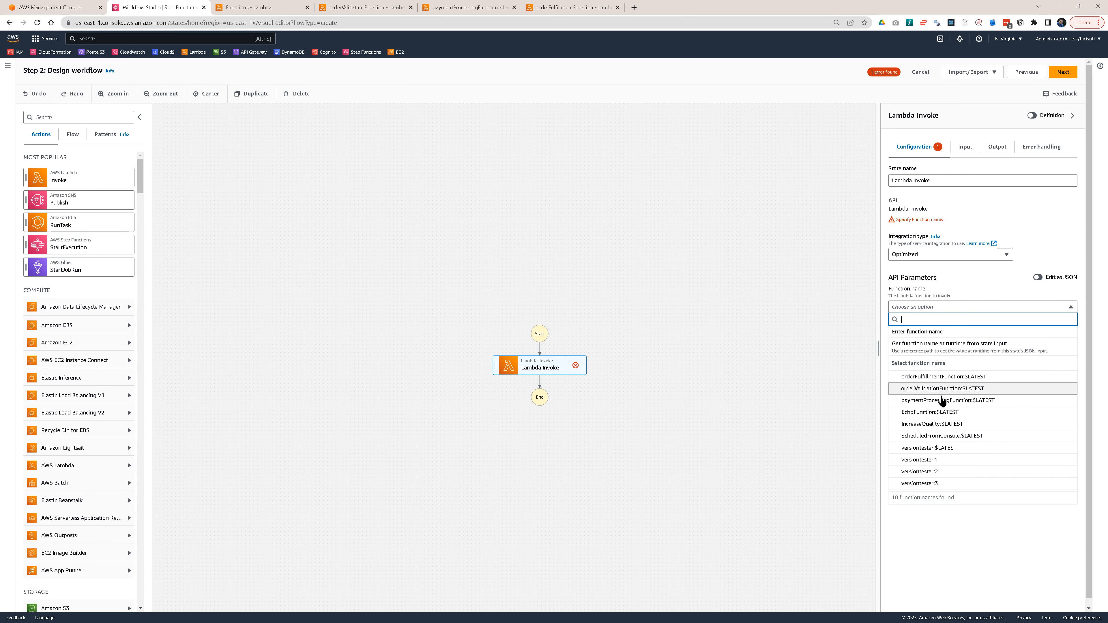
click(928, 389)
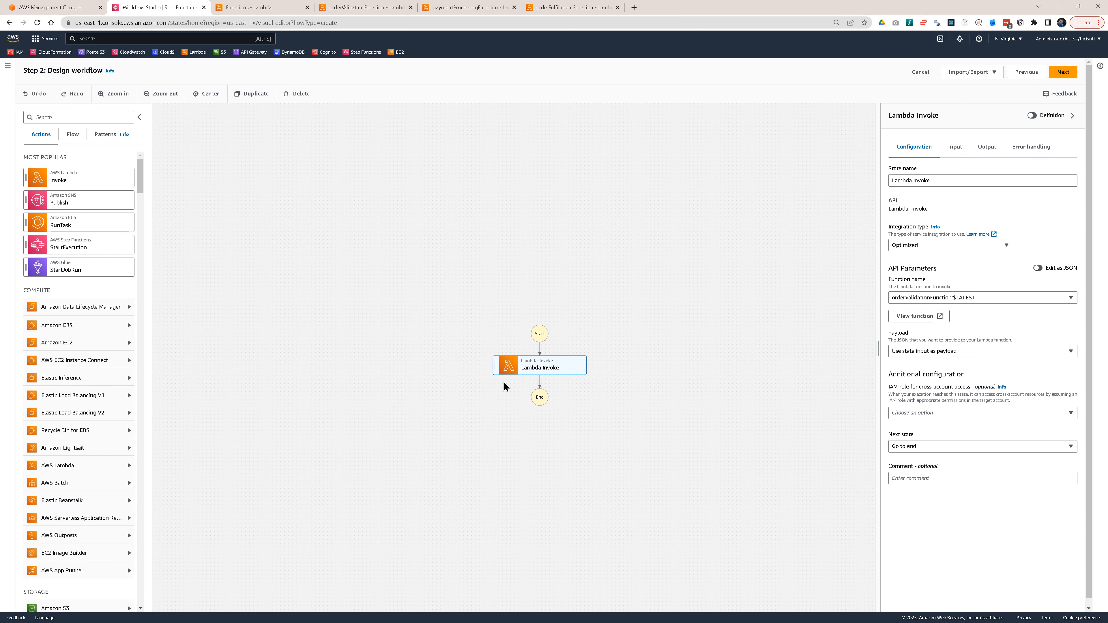
click(73, 139)
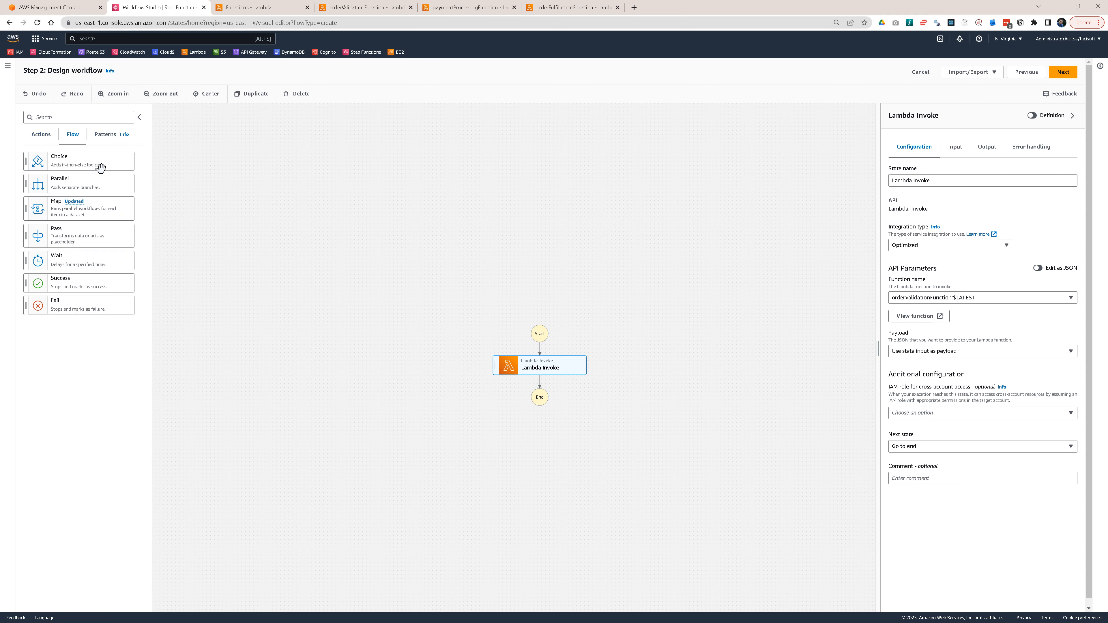
drag(71, 161, 551, 390)
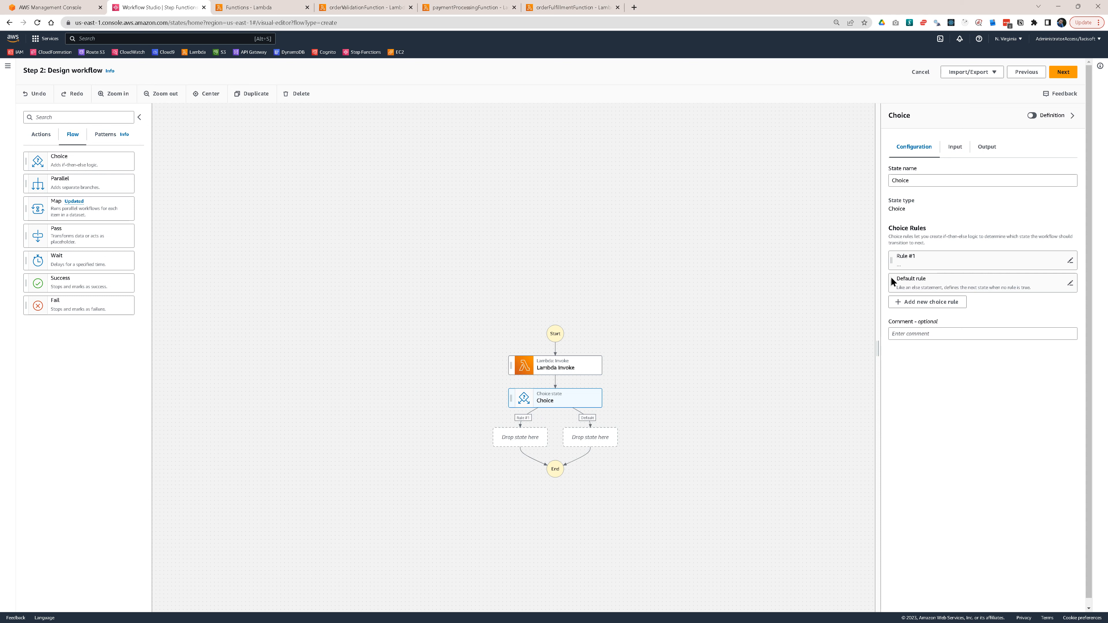
- Define the condition of the Choice state's Rule #1 as $.orderStatus matches string "success" and save it
click(1070, 263)
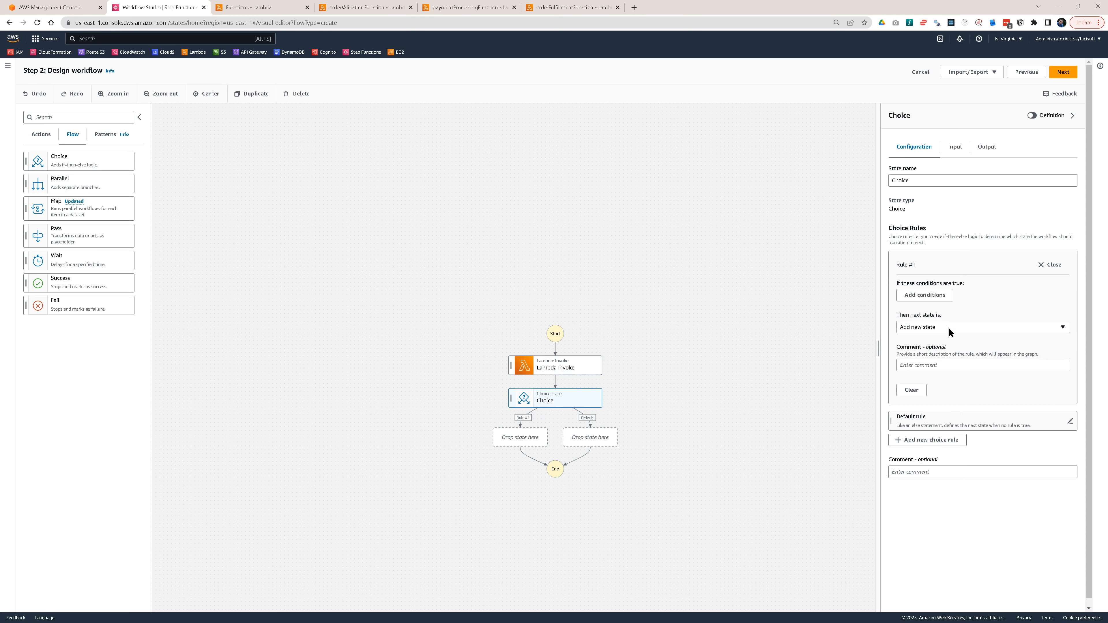
click(936, 297)
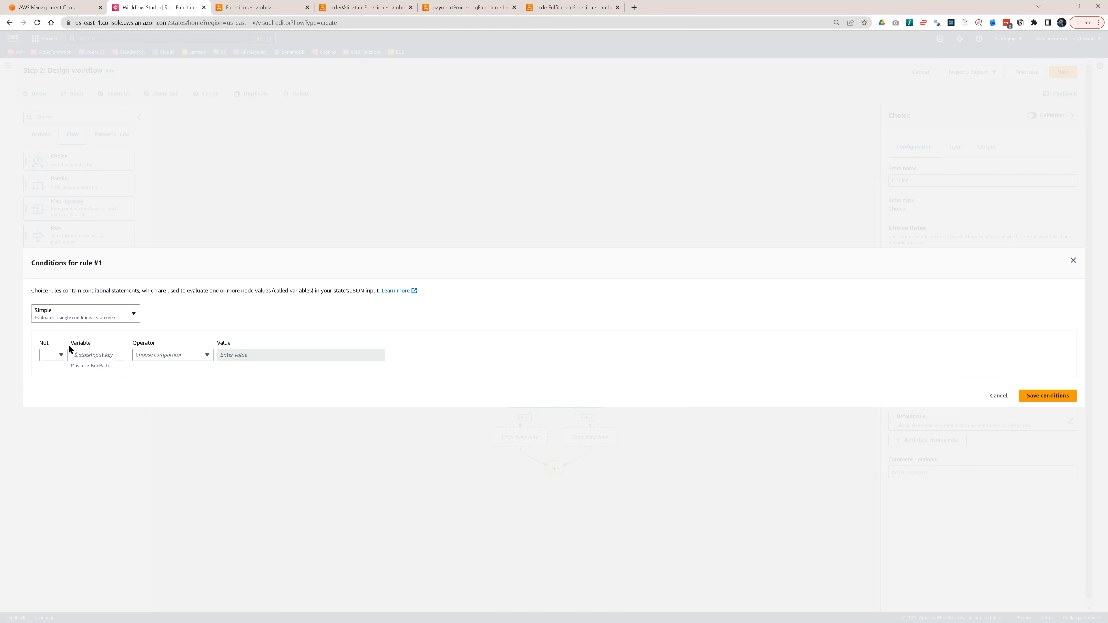
click(62, 355)
click(93, 354)
click(109, 354)
text($.orderStatus)
key(Tab)
click(189, 354)
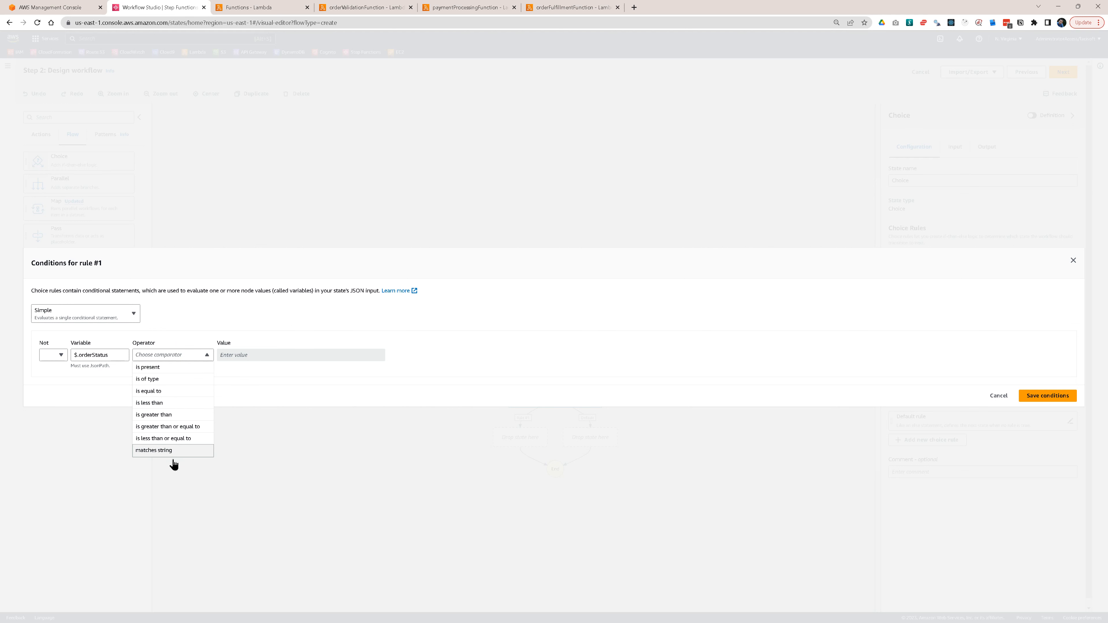
click(173, 450)
click(254, 355)
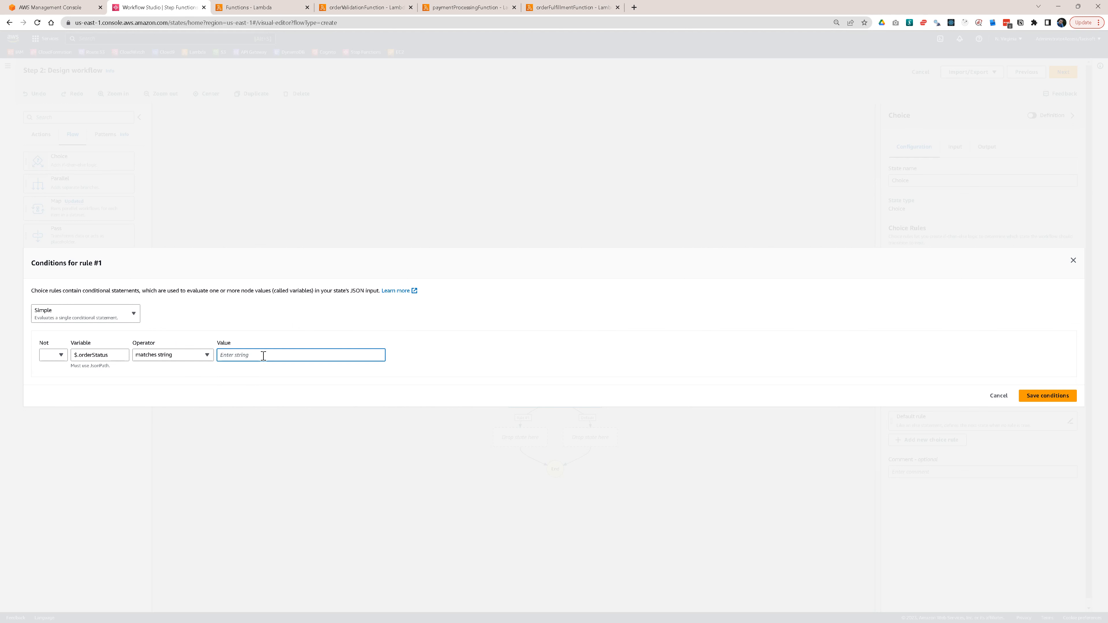
text(success)
click(1054, 395)
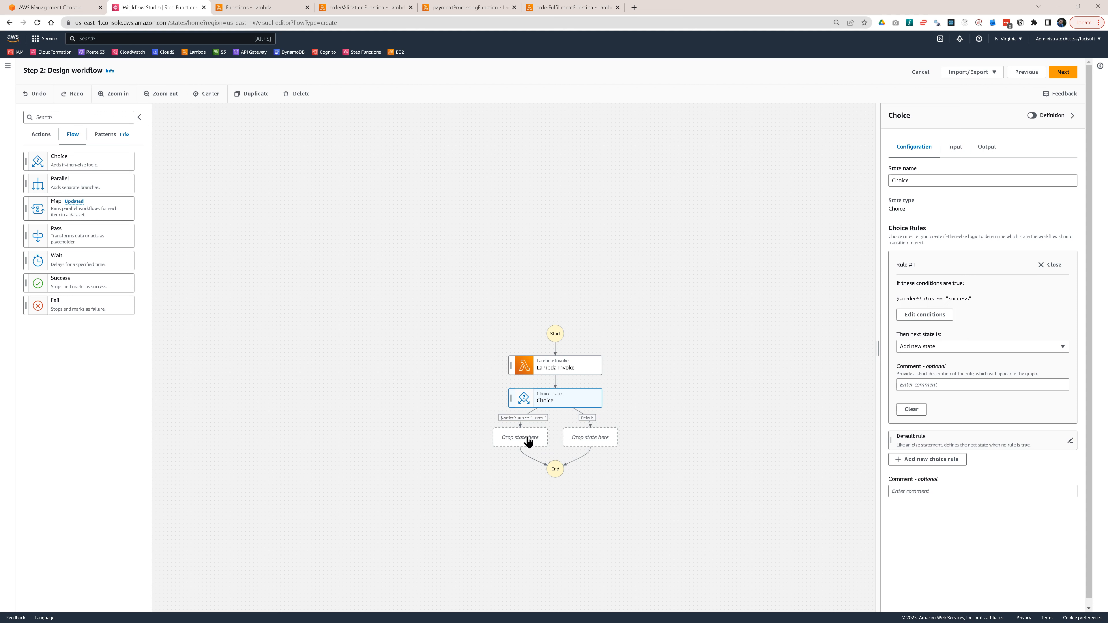
- Add a Lambda Invoke state calling paymentProcessingFunction:$LATEST to the success branch of the Choice state
click(529, 446)
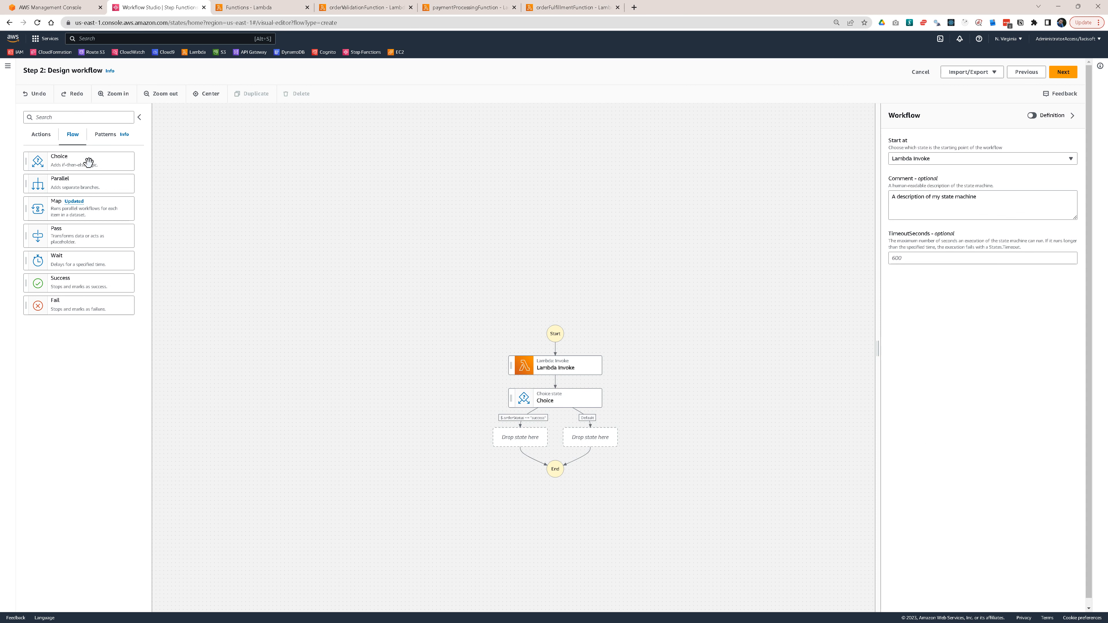
click(41, 134)
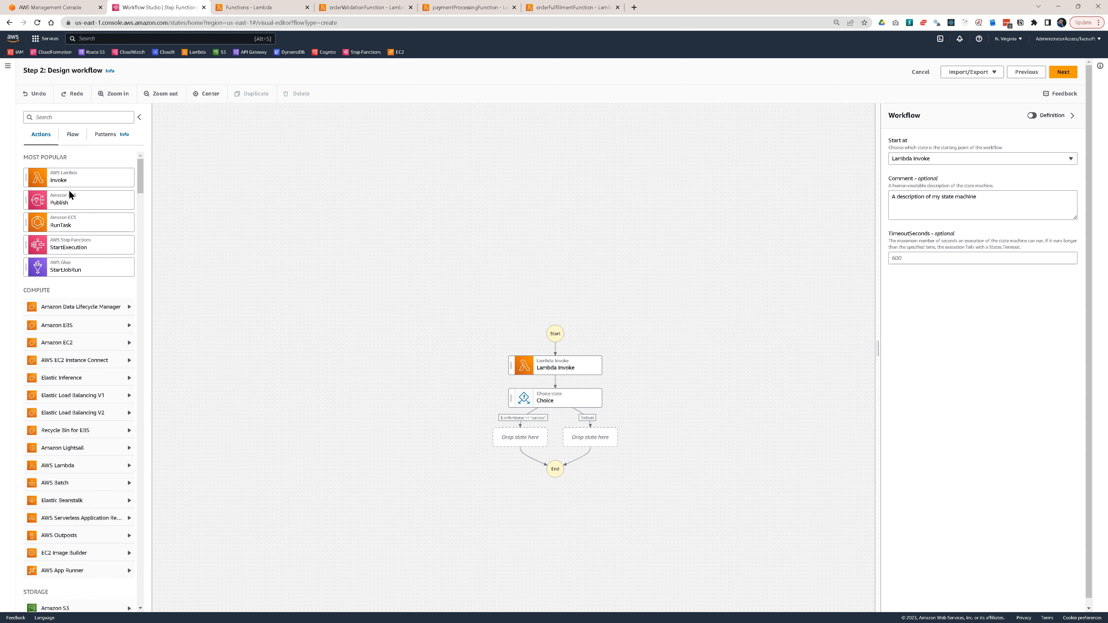
drag(66, 179, 516, 449)
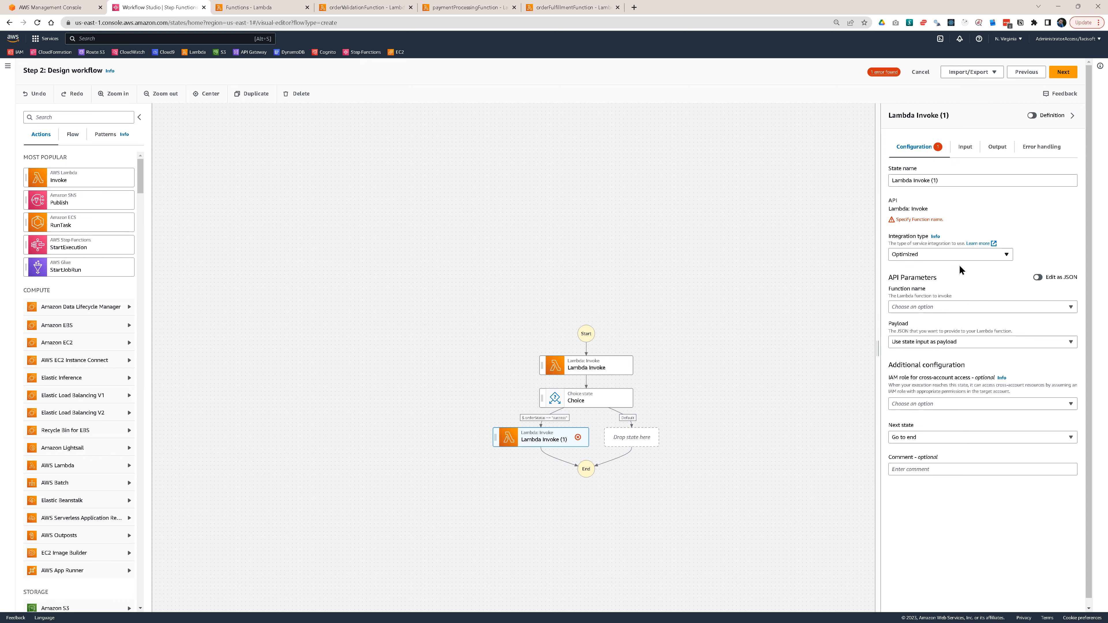
click(1064, 305)
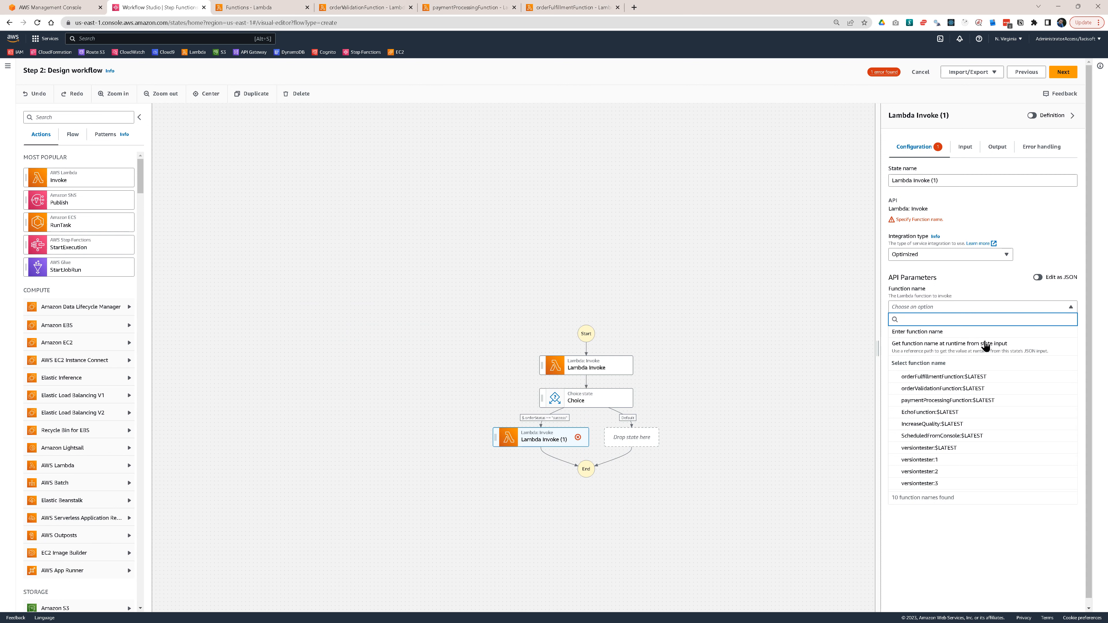
click(959, 403)
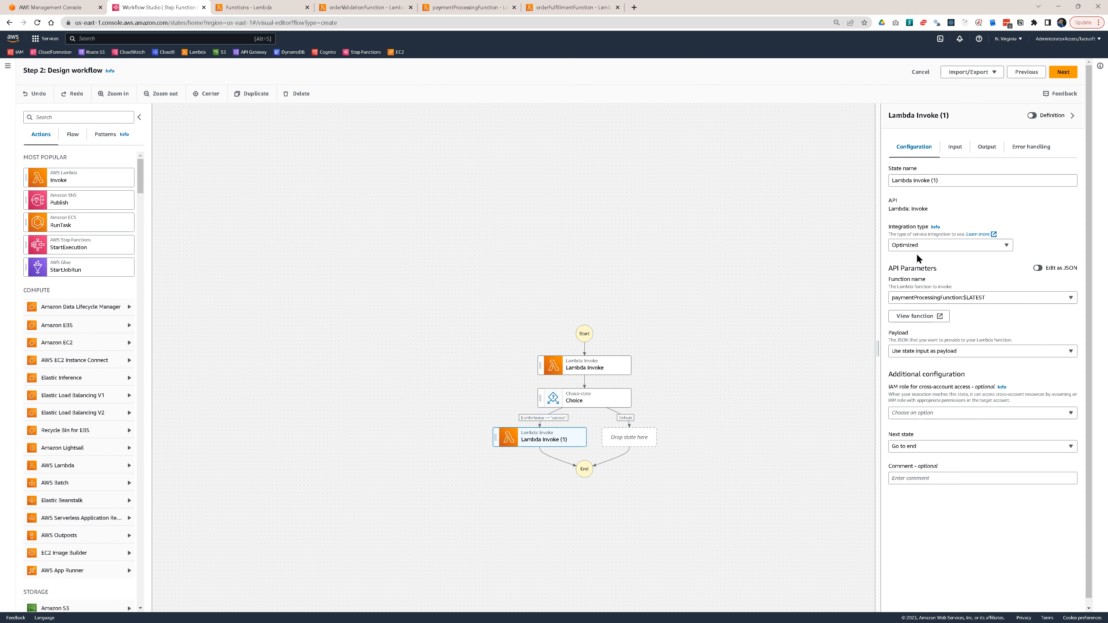
click(722, 322)
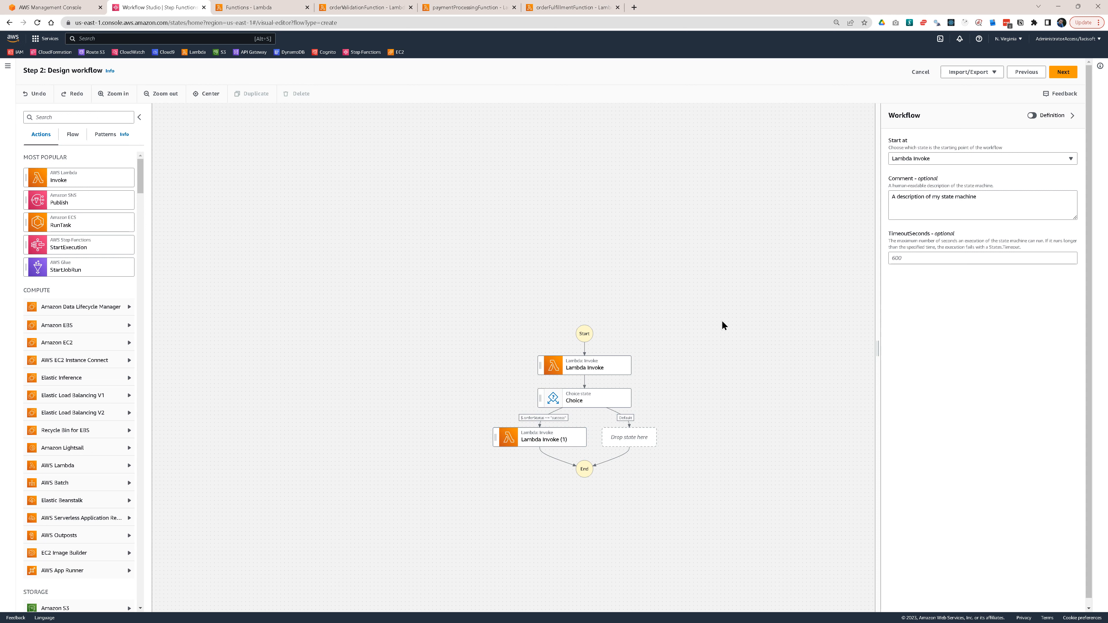
- Rename the first Lambda Invoke state, which calls orderValidationFunction, to OrderValidation
click(544, 438)
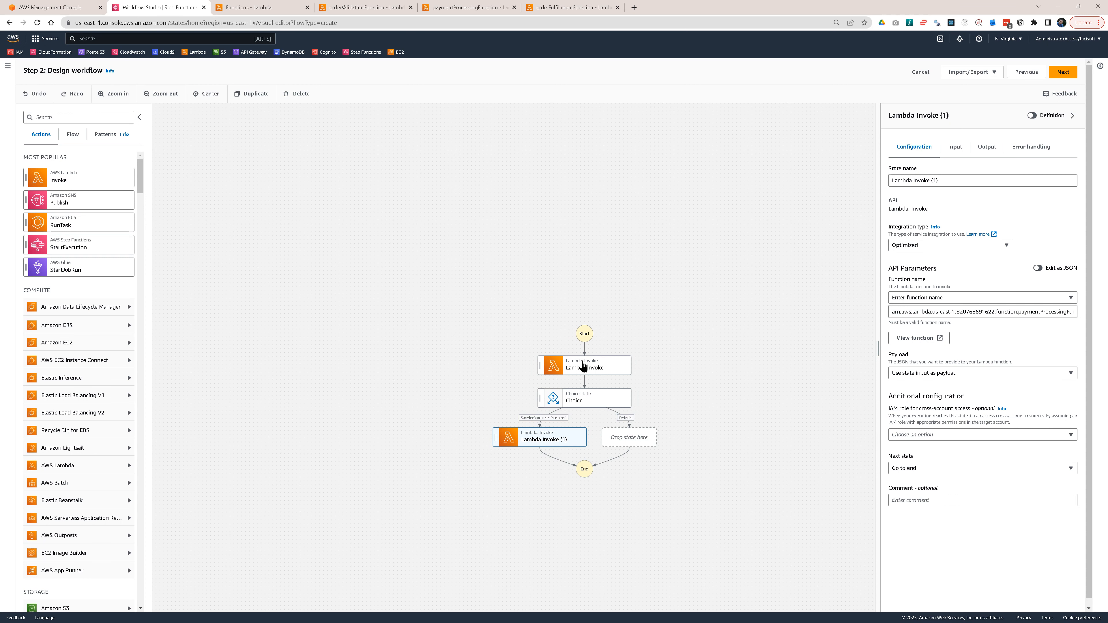
click(585, 369)
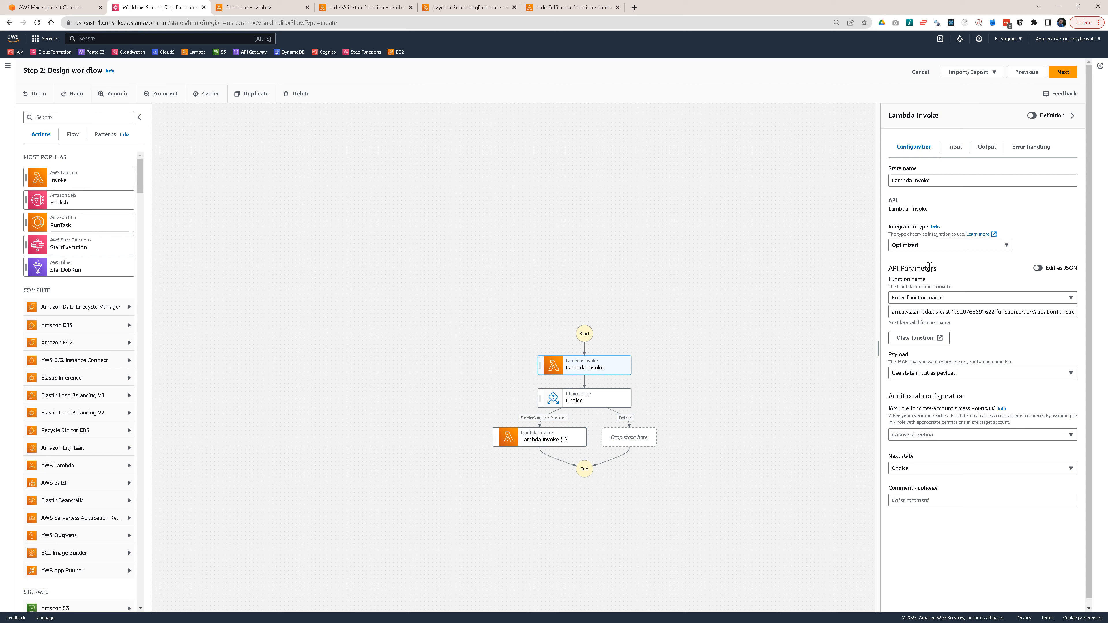
click(938, 180)
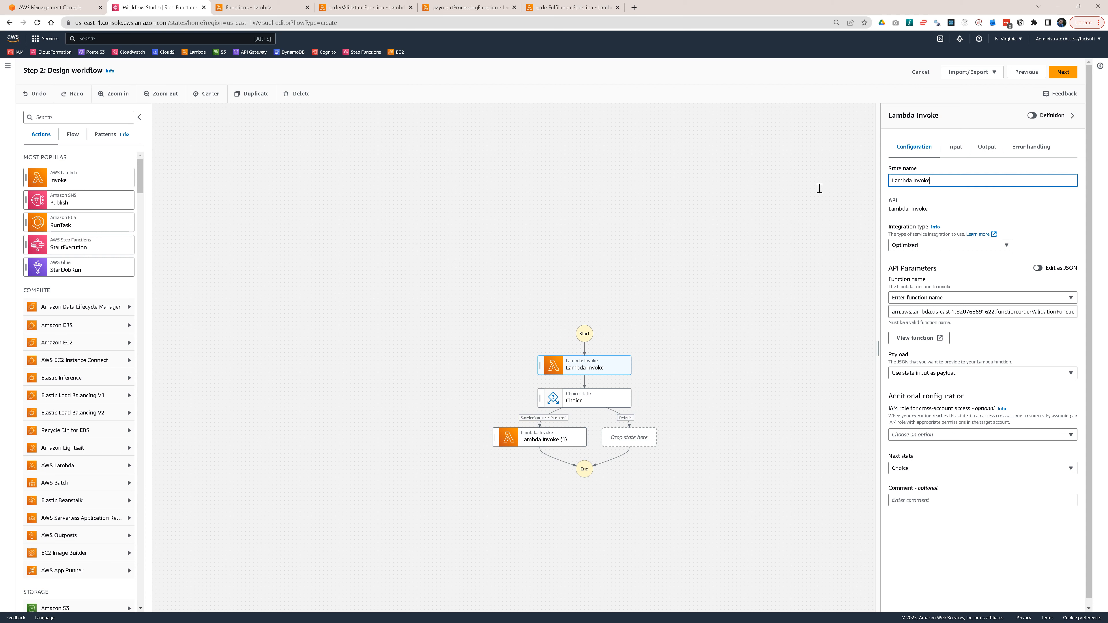
triple_click(919, 180)
text(OrderValidation)
- Rename the Lambda Invoke (1) state on the success branch to PaymentProcessing
click(554, 437)
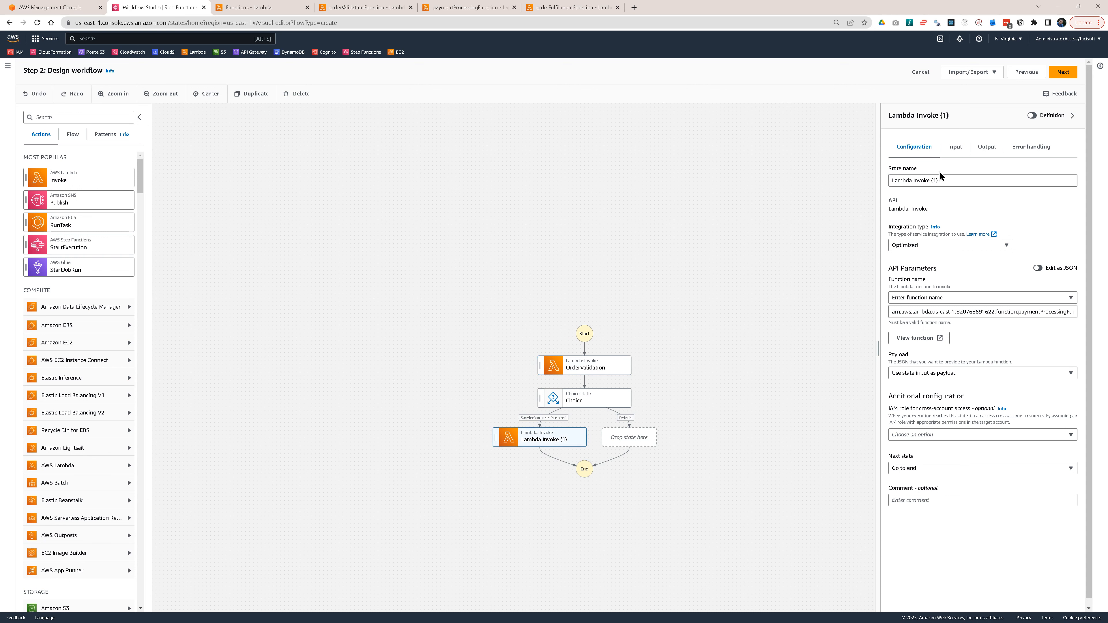
drag(949, 180, 879, 182)
text(PaymentProcessing)
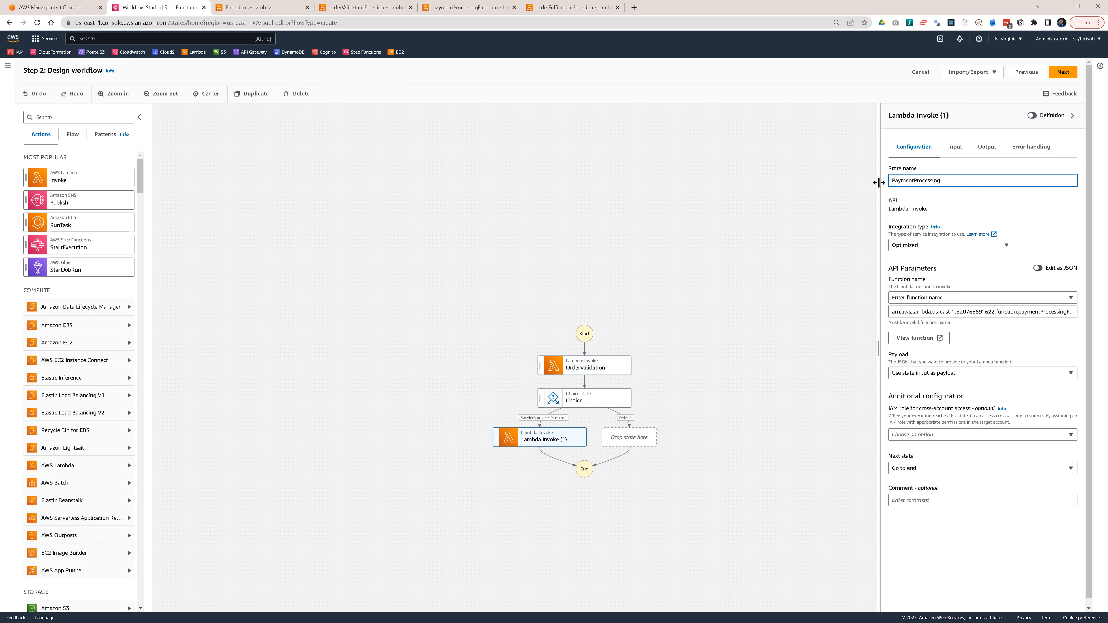
click(680, 437)
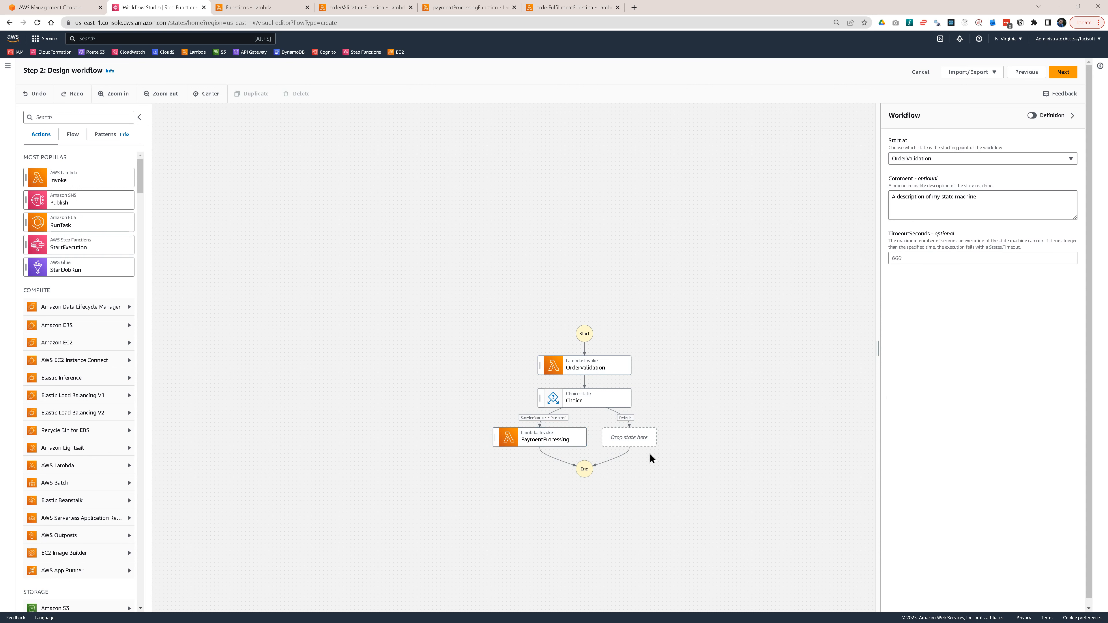
- Add a Choice state after PaymentProcessing and save its Rule #1 condition as $.orderStatus matches string "success"
click(72, 134)
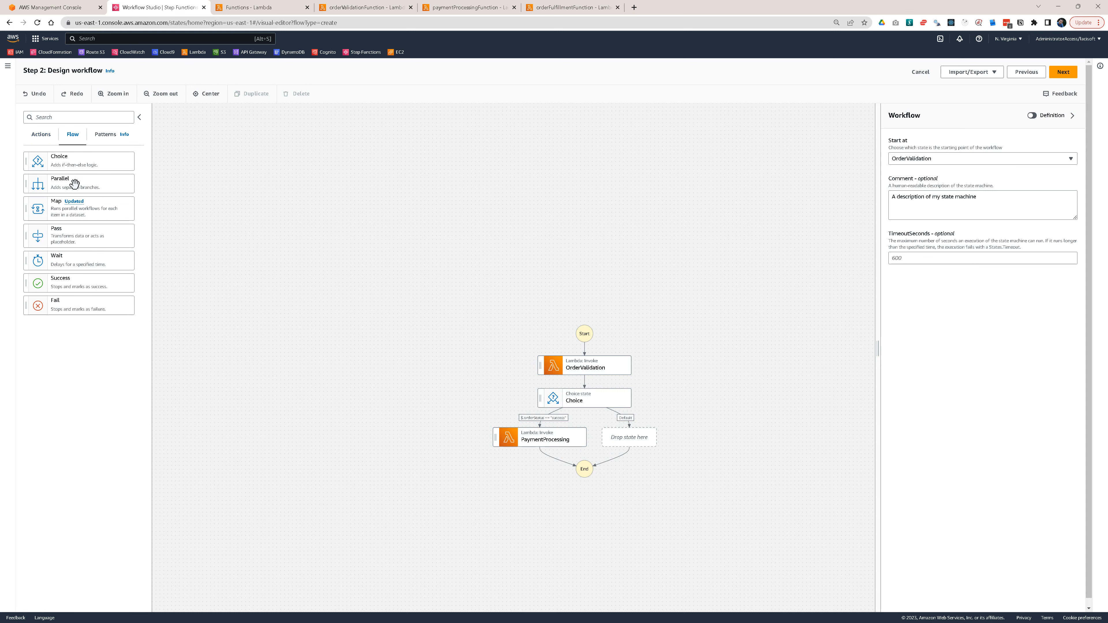
drag(65, 166, 560, 478)
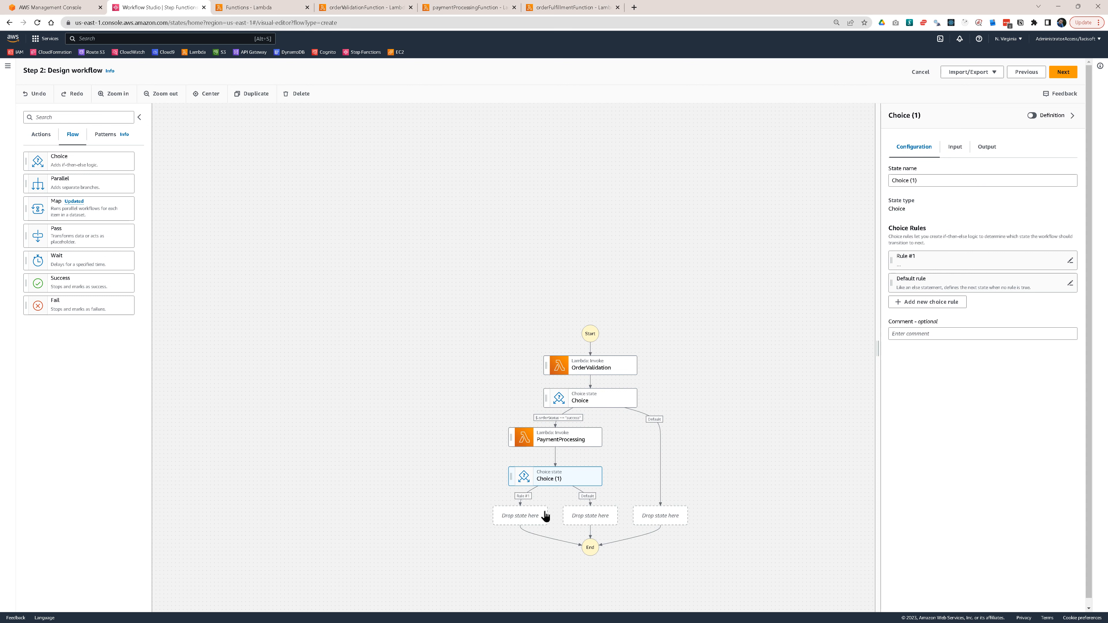
click(1068, 262)
click(924, 296)
click(97, 359)
text($.orderSt)
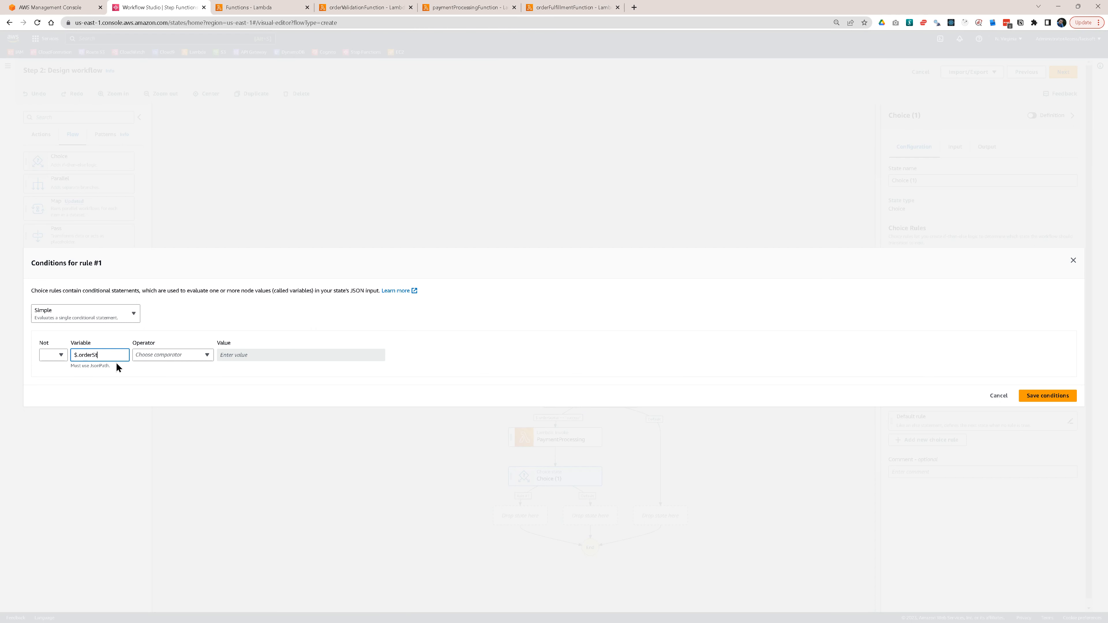
key(Tab)
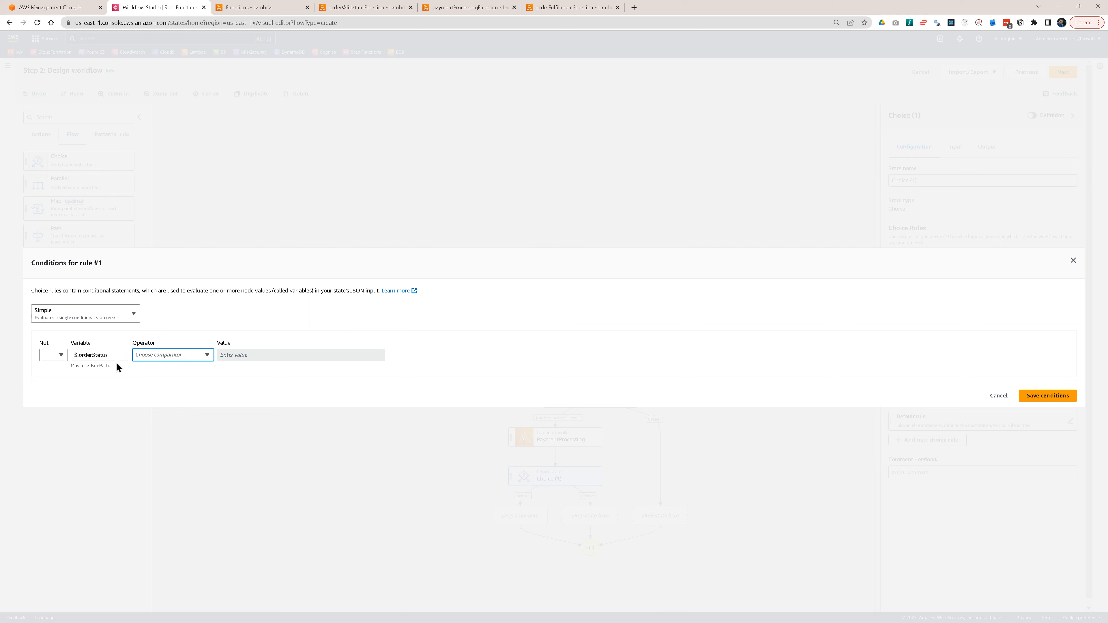
click(194, 359)
click(168, 449)
click(269, 355)
text(success)
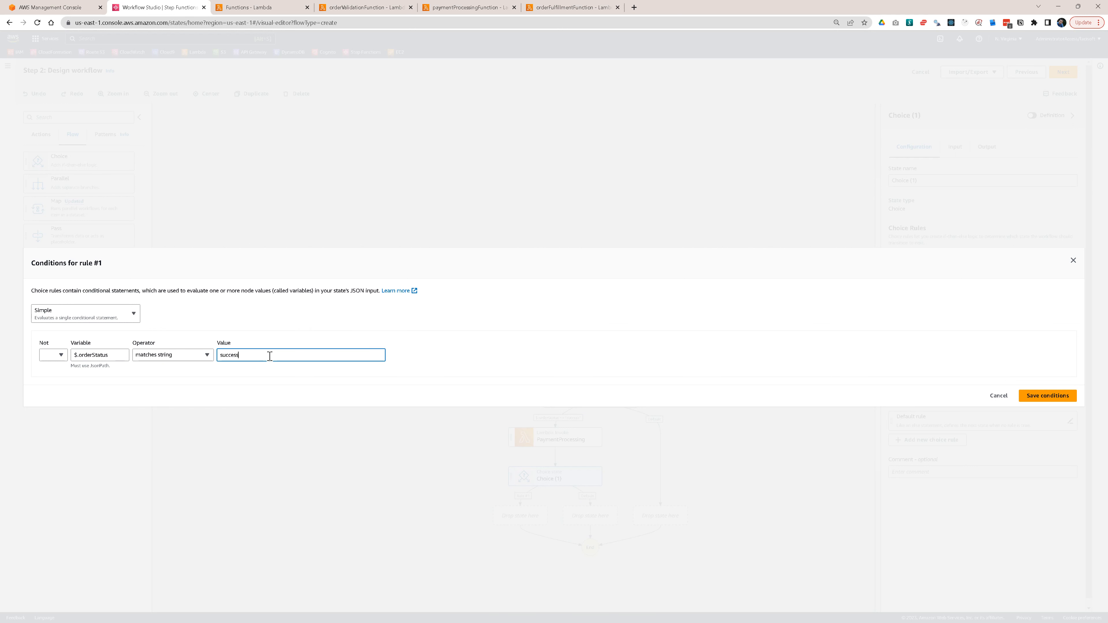
click(1032, 395)
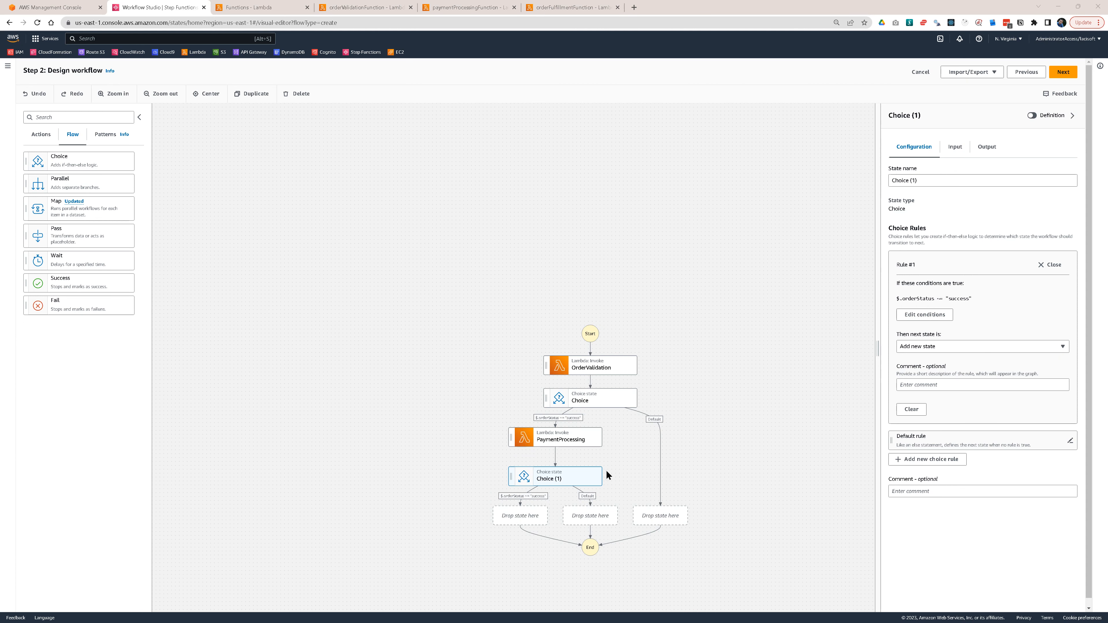
- Add a Lambda Invoke state named OrderFulfillment, calling orderFulfillmentFunction:$LATEST, to the success branch of the Choice (1) state
click(41, 140)
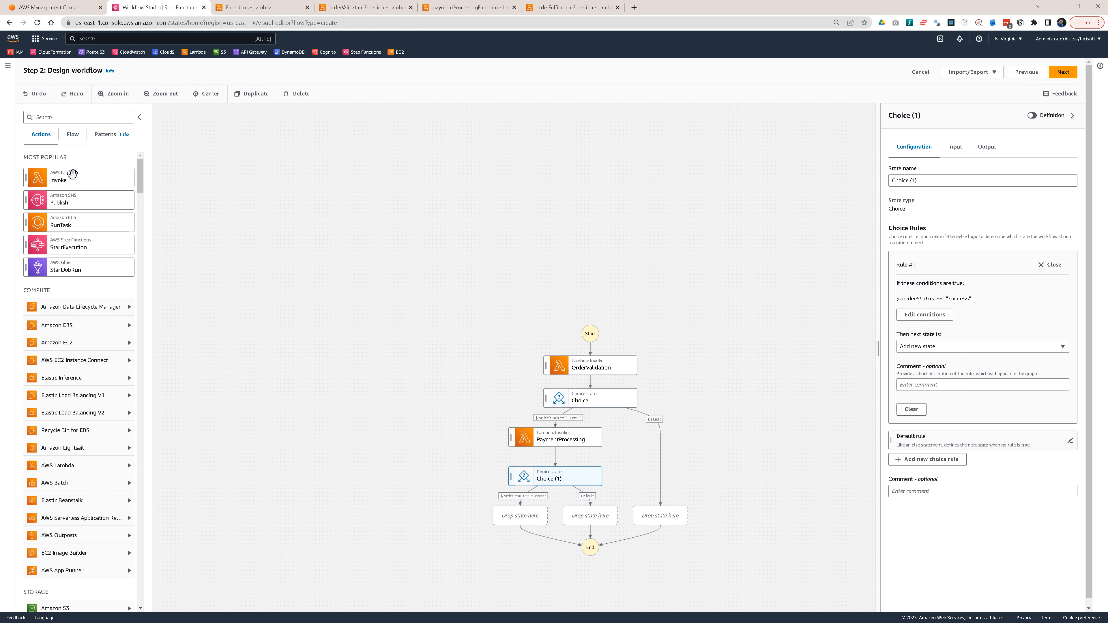
drag(55, 179, 522, 526)
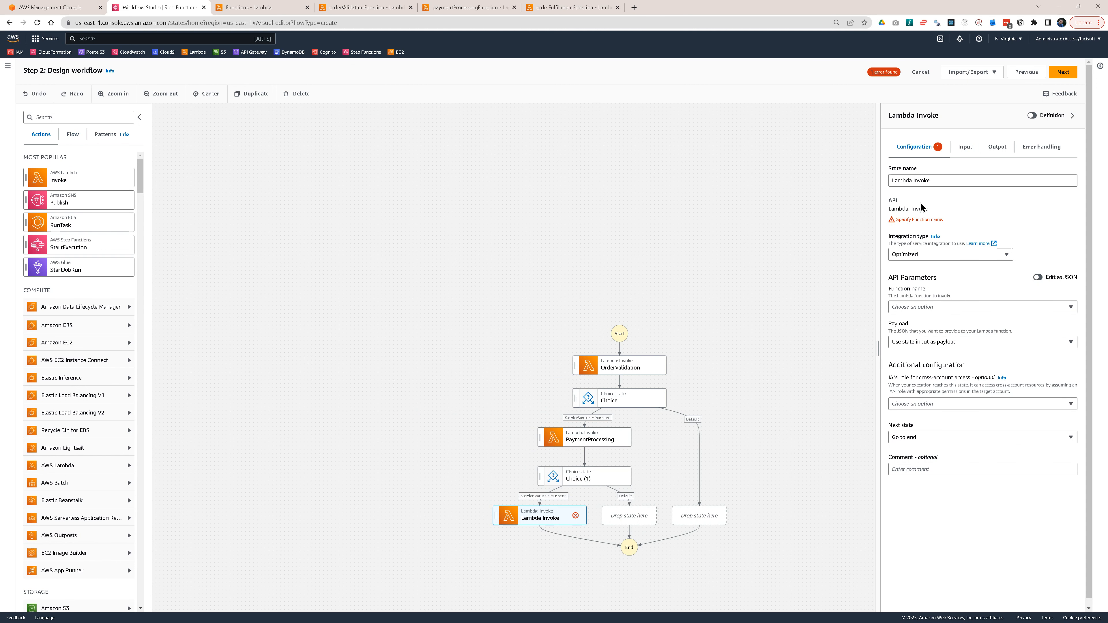
click(1069, 307)
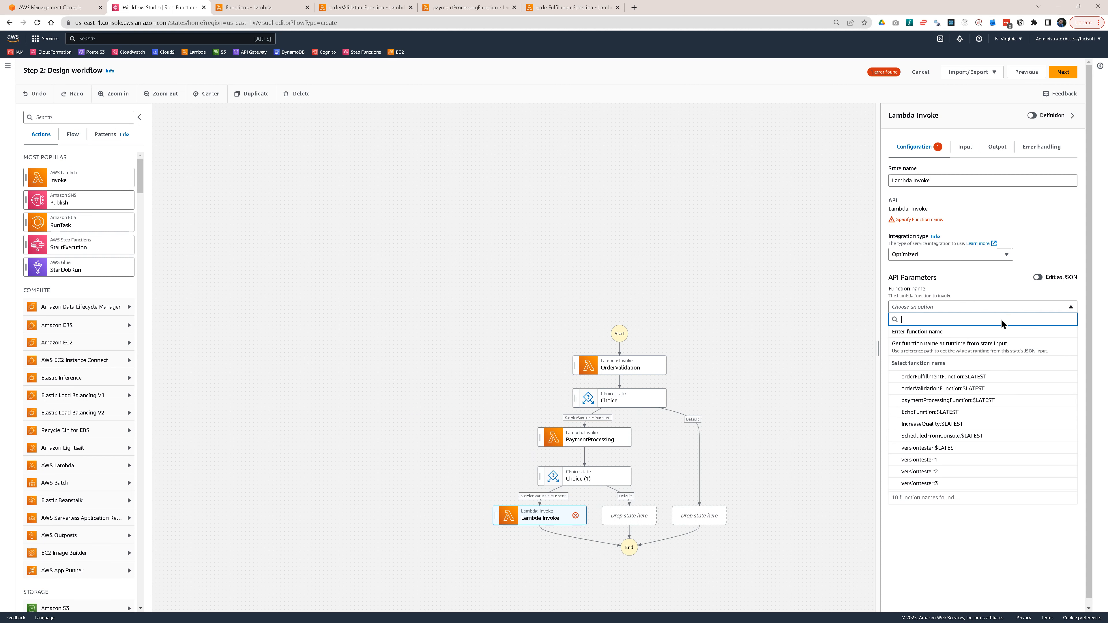
click(933, 378)
click(941, 177)
key(ctrl+a)
text(Ord)
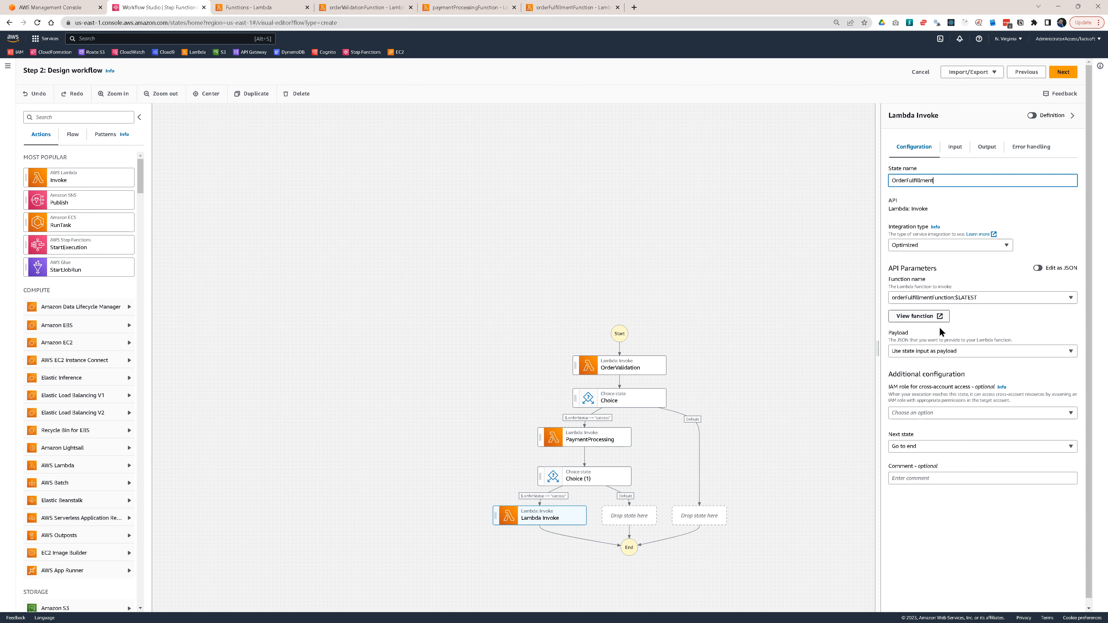
click(983, 310)
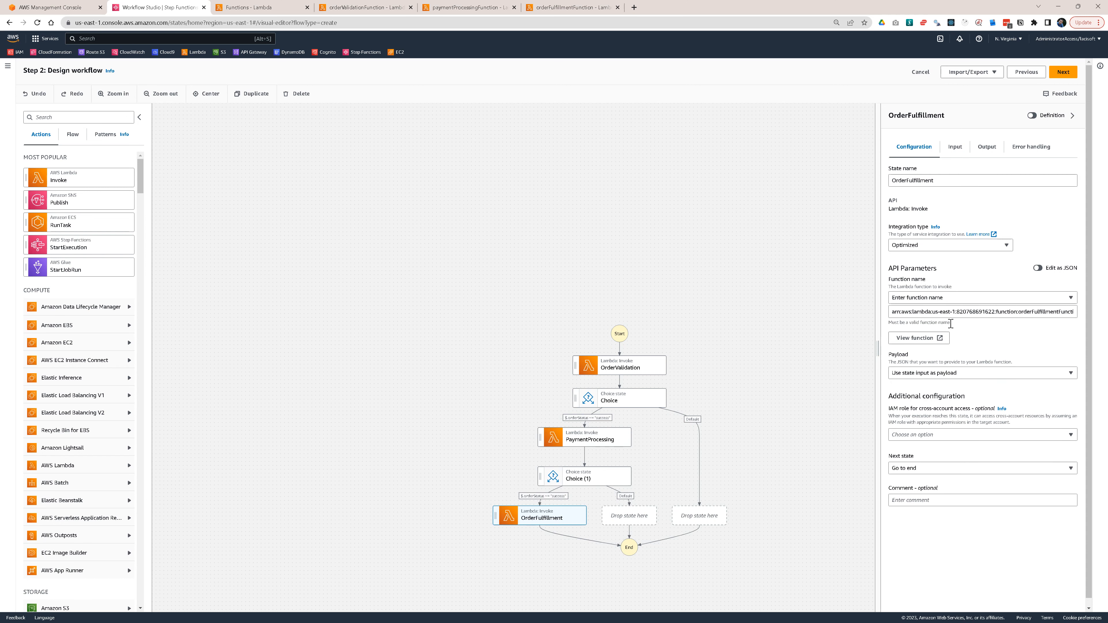
click(794, 317)
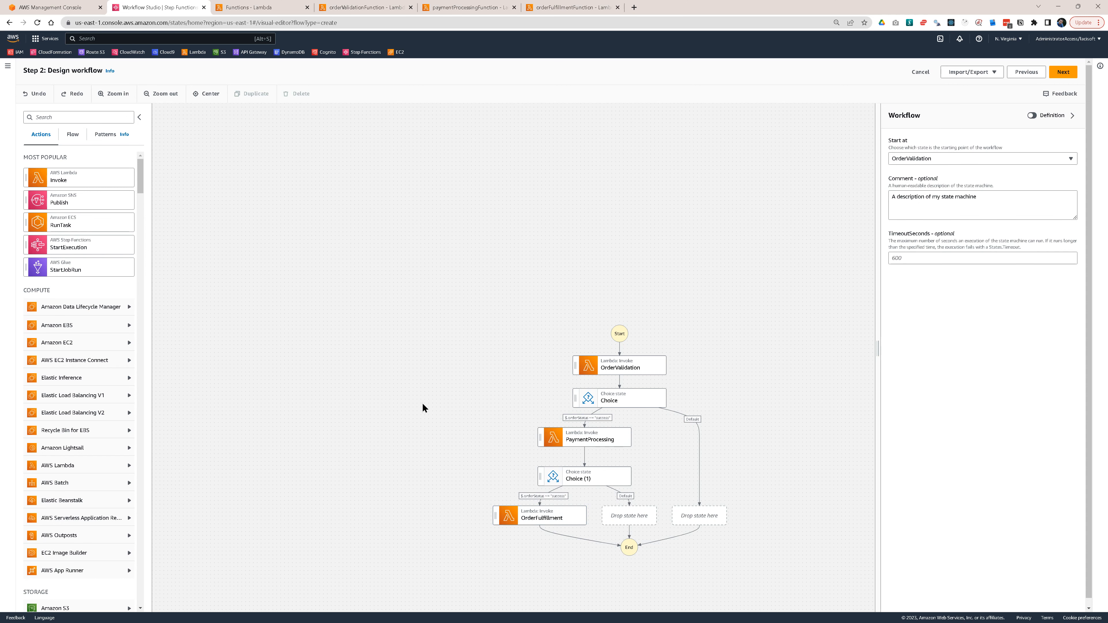
- Add a Fail state to the default branch of the Choice (1) state
scroll(422, 354, down, 2)
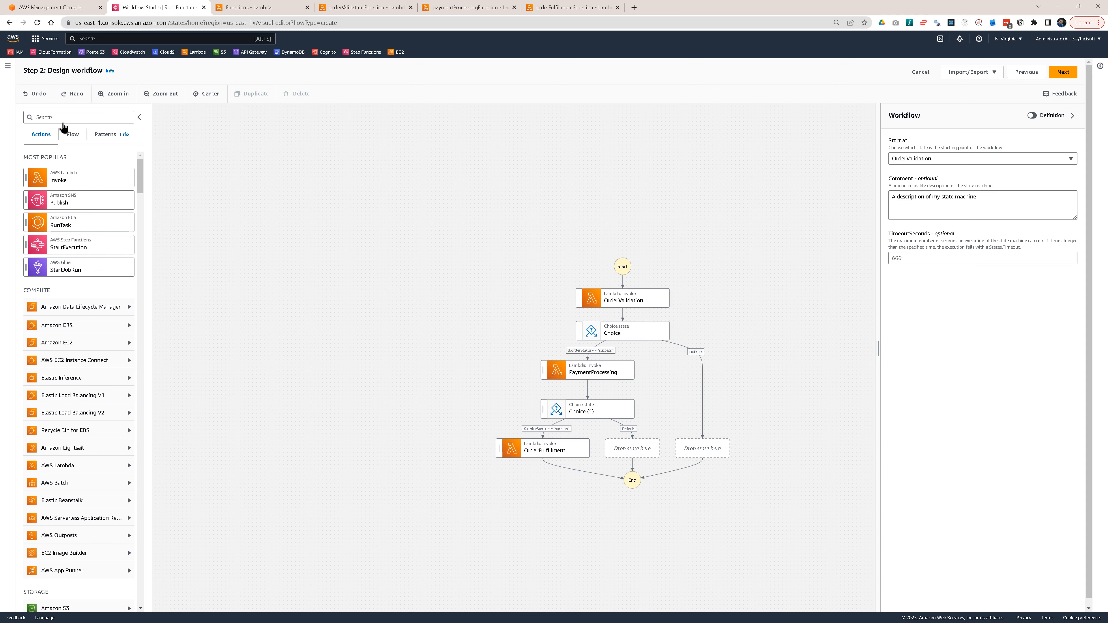
click(72, 134)
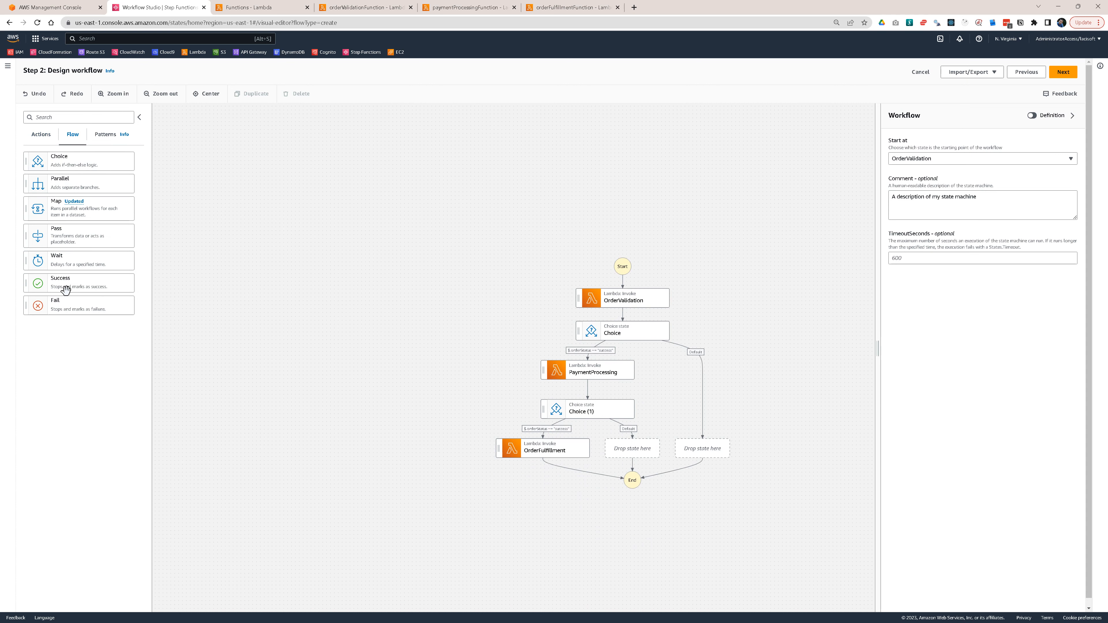
drag(73, 308, 639, 471)
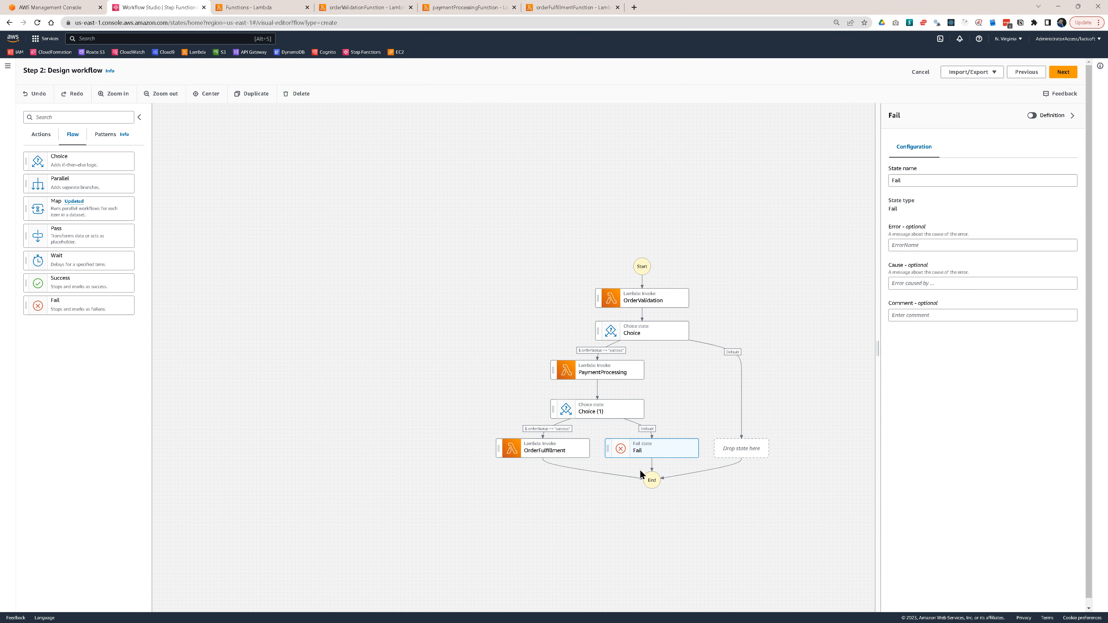
- Set the default state of the first Choice state's default rule to the existing Fail state
click(649, 330)
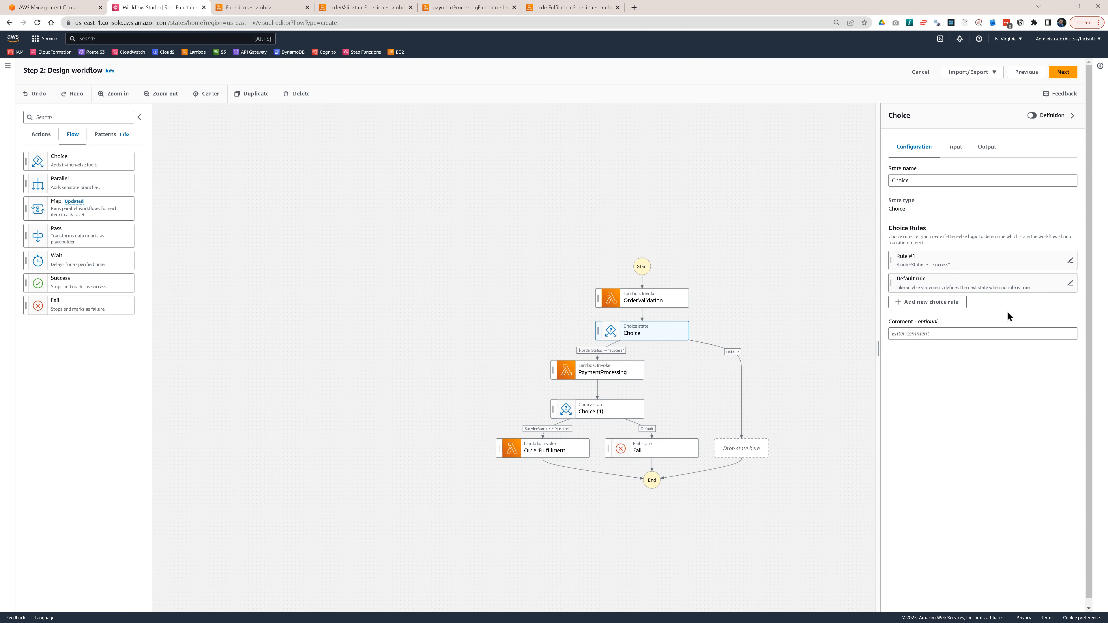
click(1070, 284)
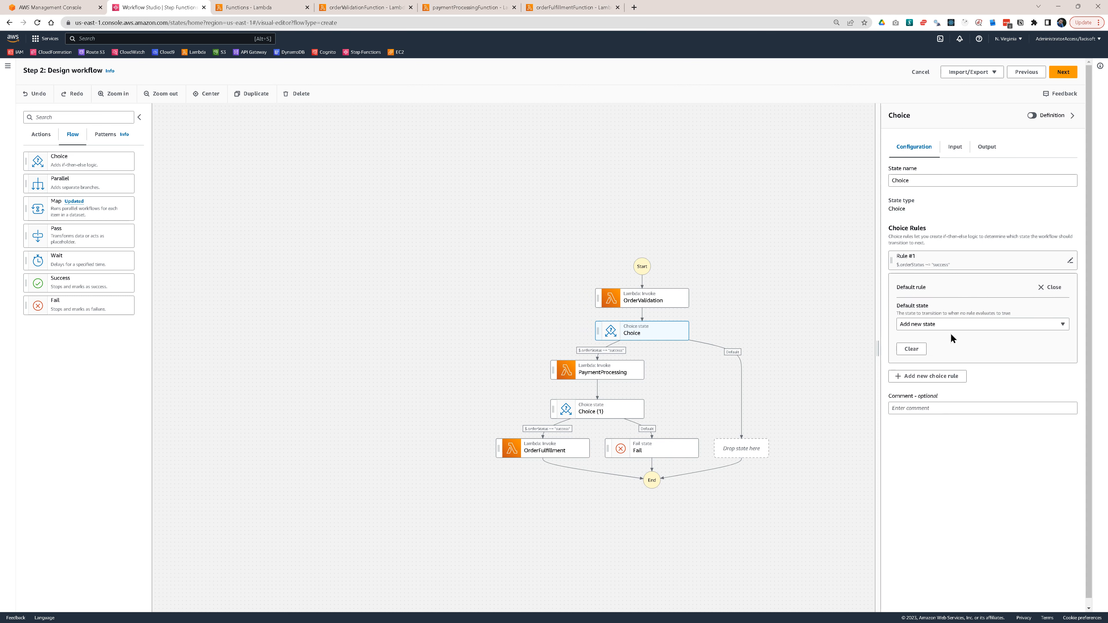
click(951, 324)
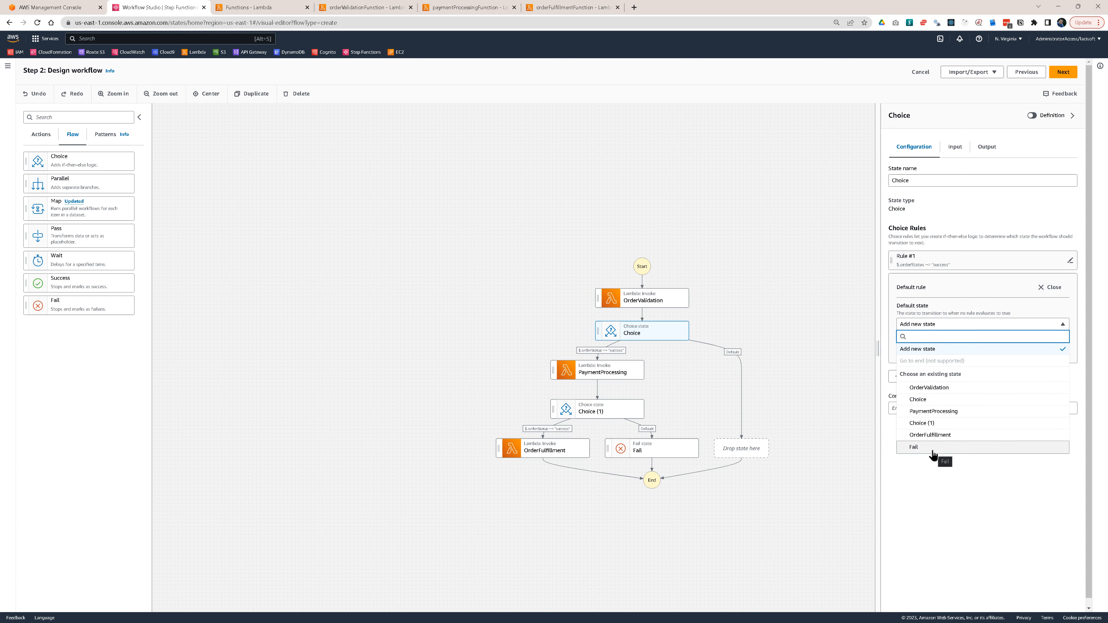
click(932, 449)
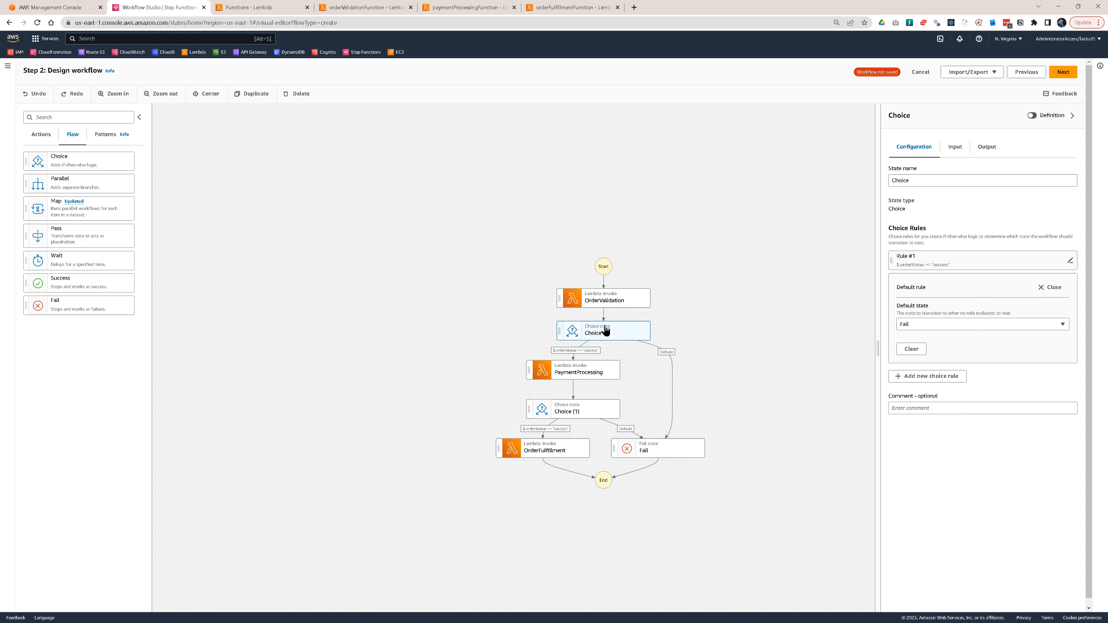
click(658, 452)
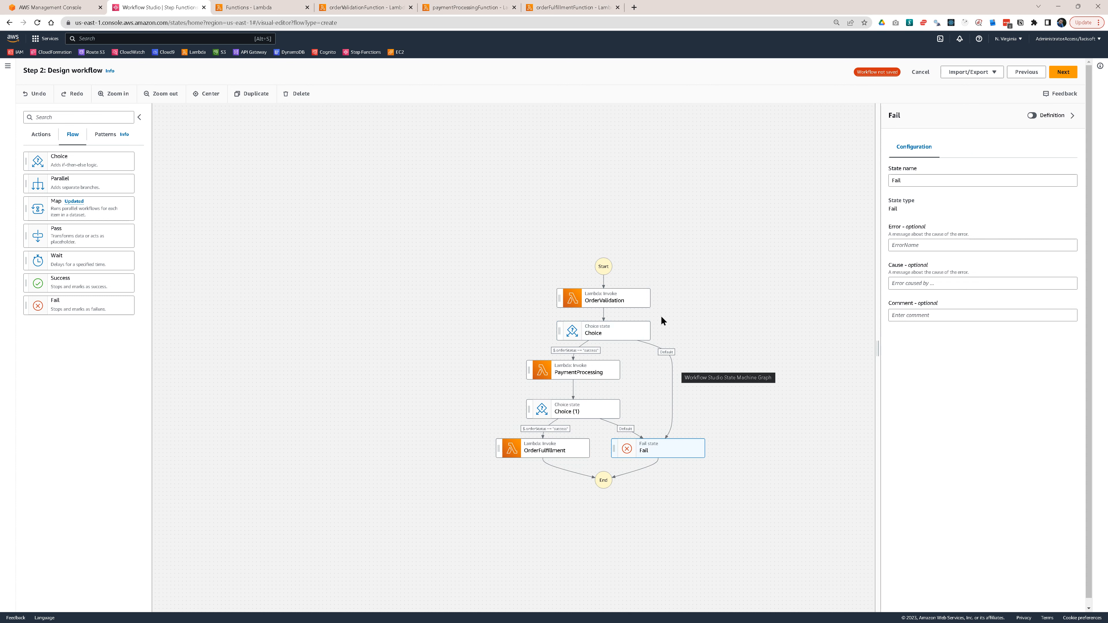
click(462, 339)
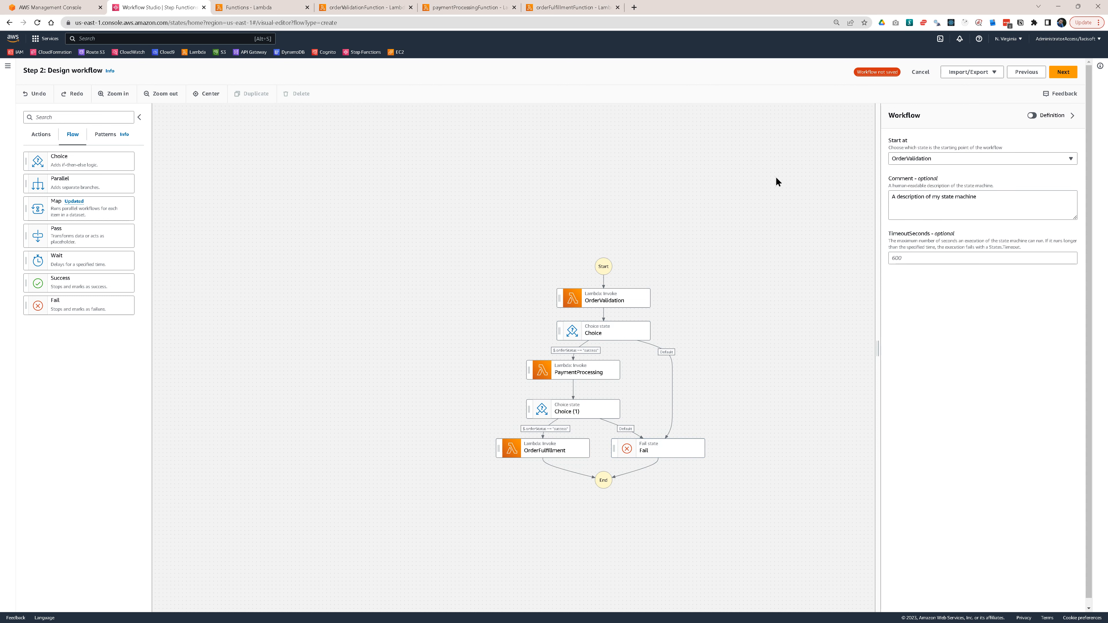
- Finish the workflow design, review the generated Amazon States Language code and proceed to the state machine settings
click(1064, 72)
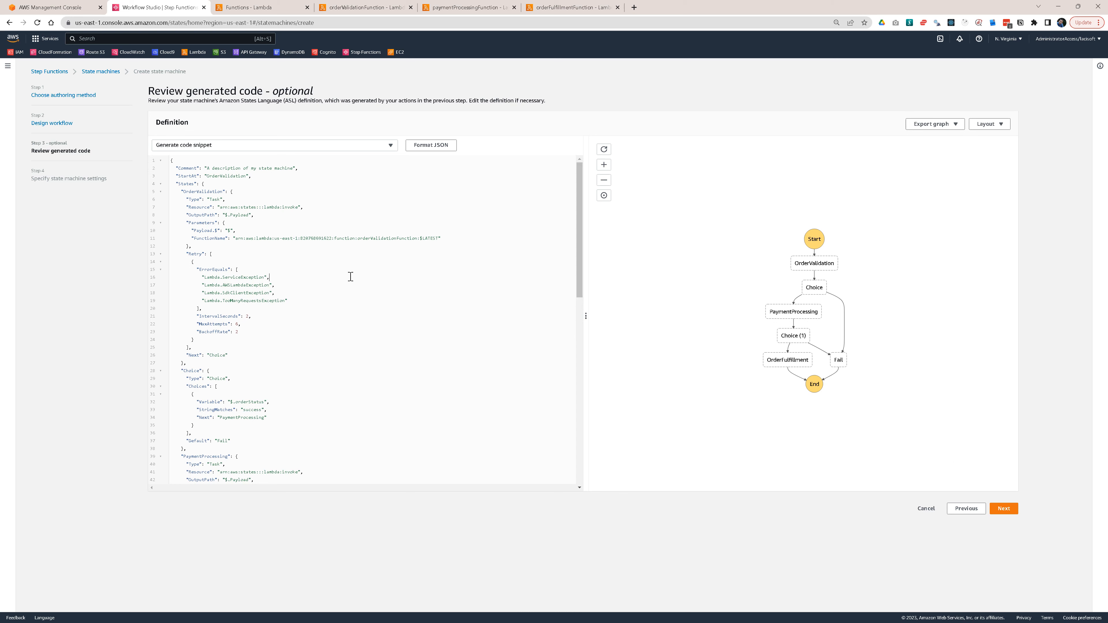
scroll(358, 316, down, 10)
scroll(358, 316, up, 10)
scroll(270, 289, down, 7)
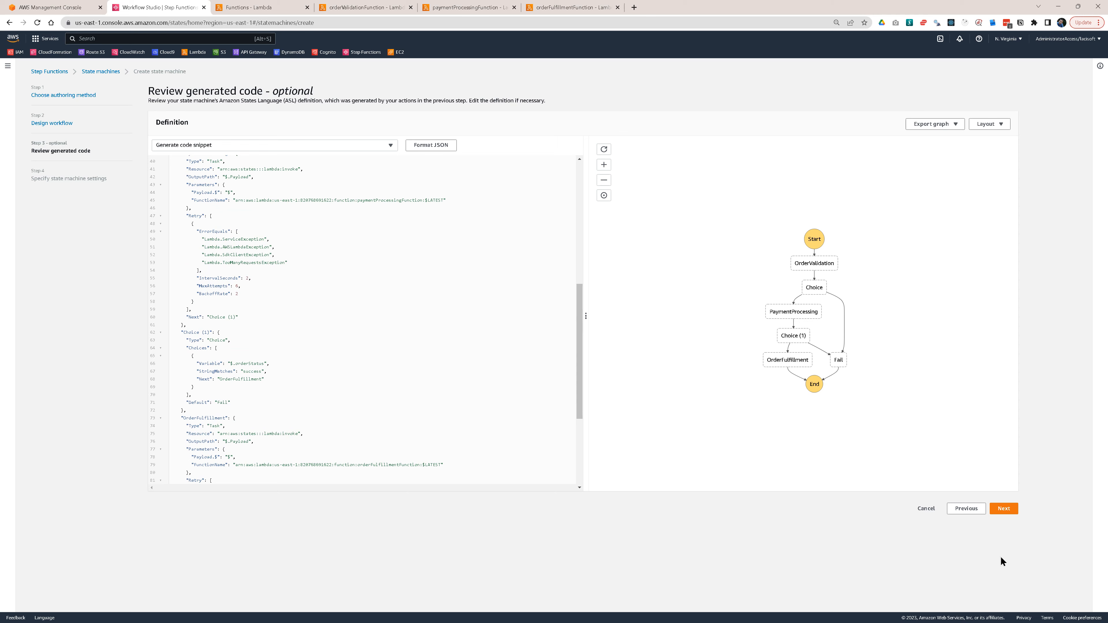
click(1004, 508)
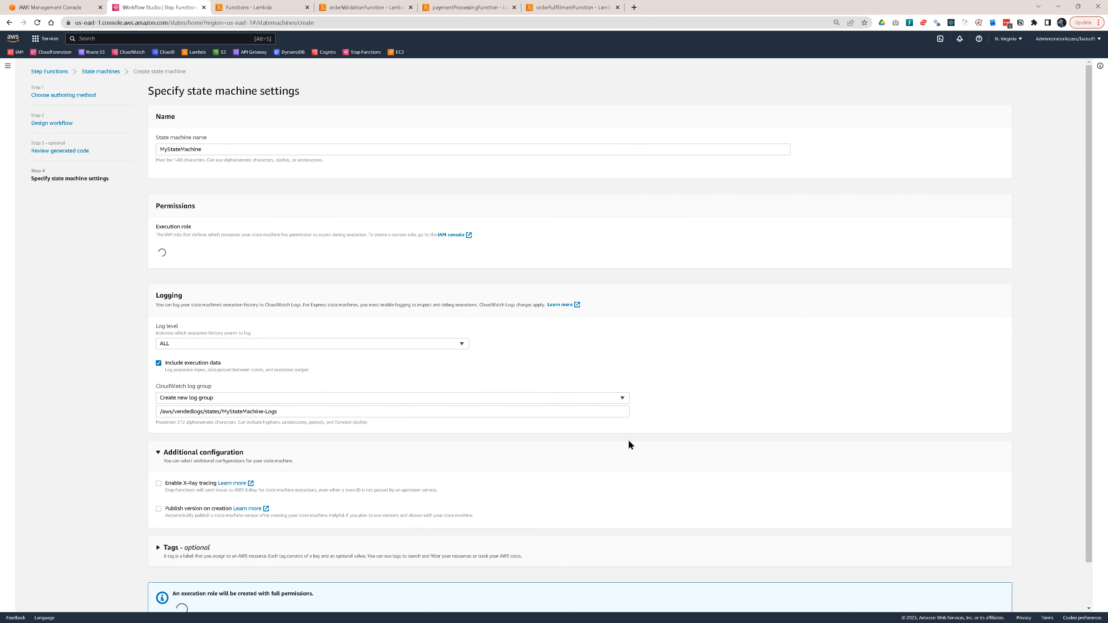
- Name the state machine OrderProcessingSM and create it with the default role and logging settings
drag(221, 151, 65, 150)
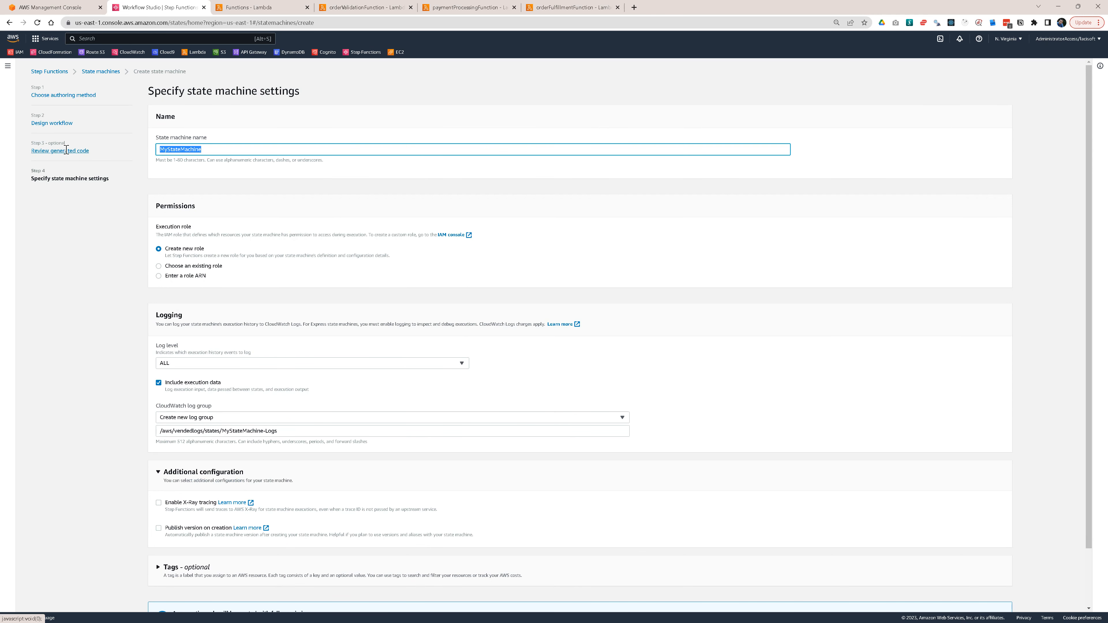
text(OrderProcessingSM)
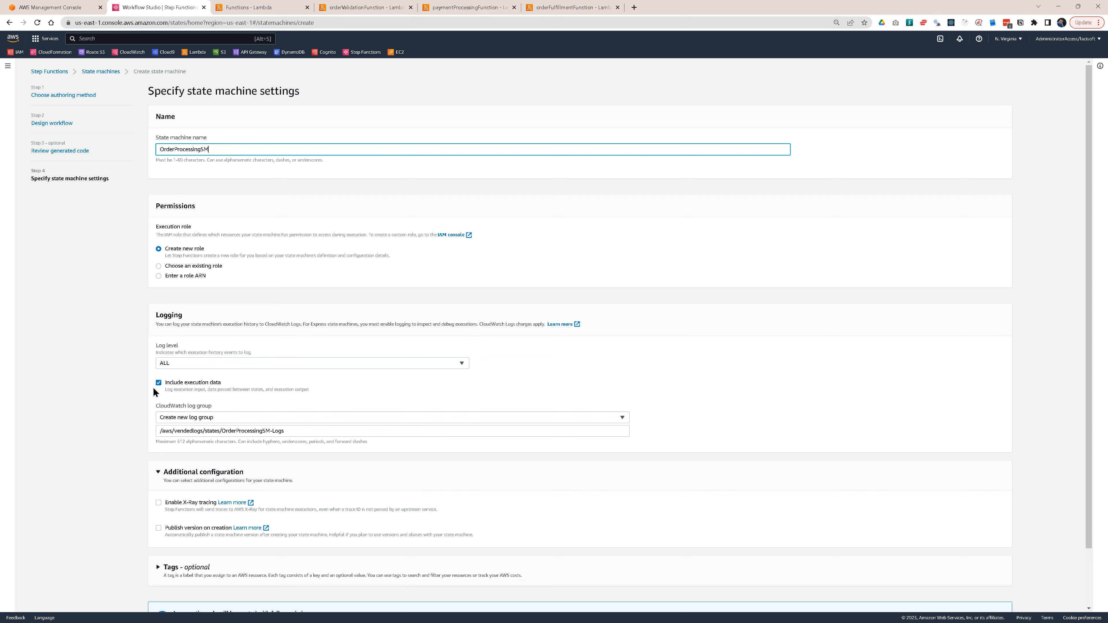
scroll(152, 386, down, 2)
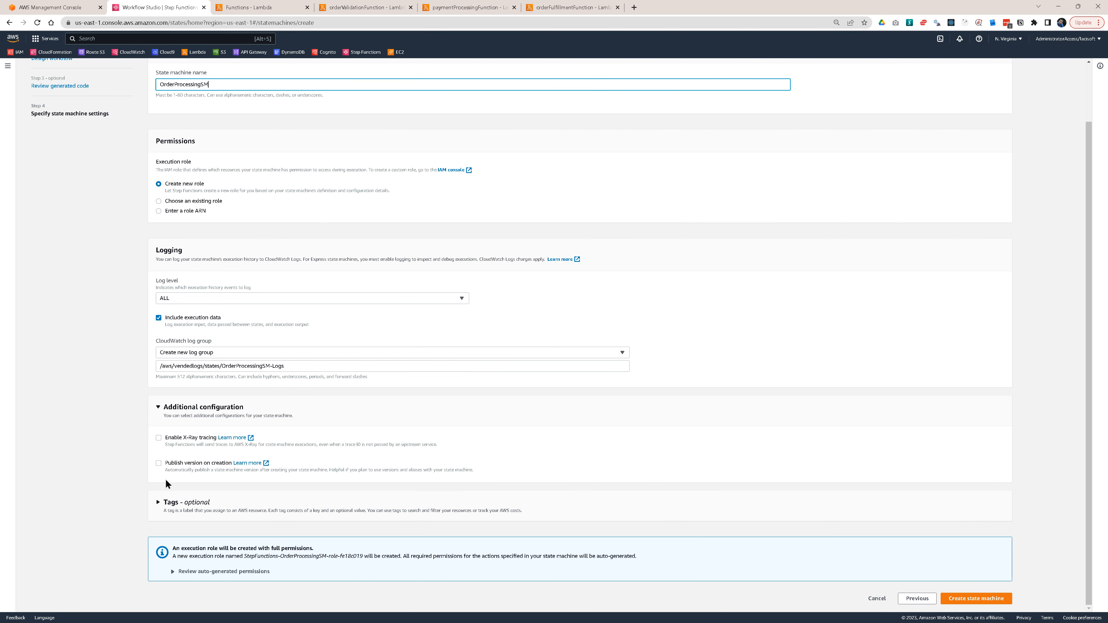
click(976, 598)
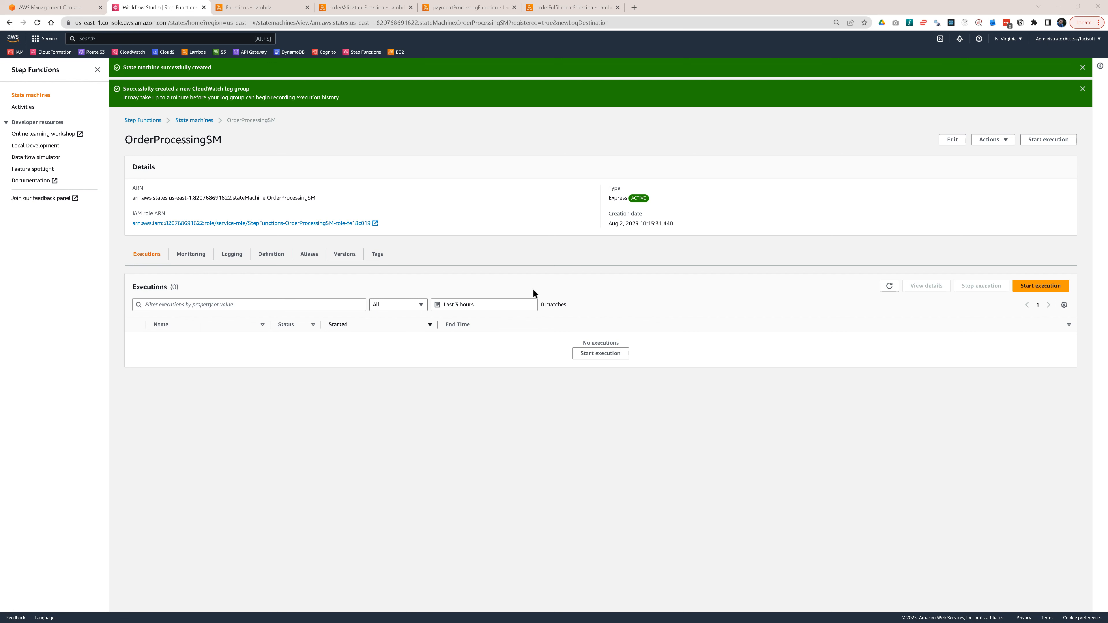
- Start an asynchronous execution of OrderProcessingSM with JSON input product "Insert your JSON here" and paymentMethod "card"
click(1036, 287)
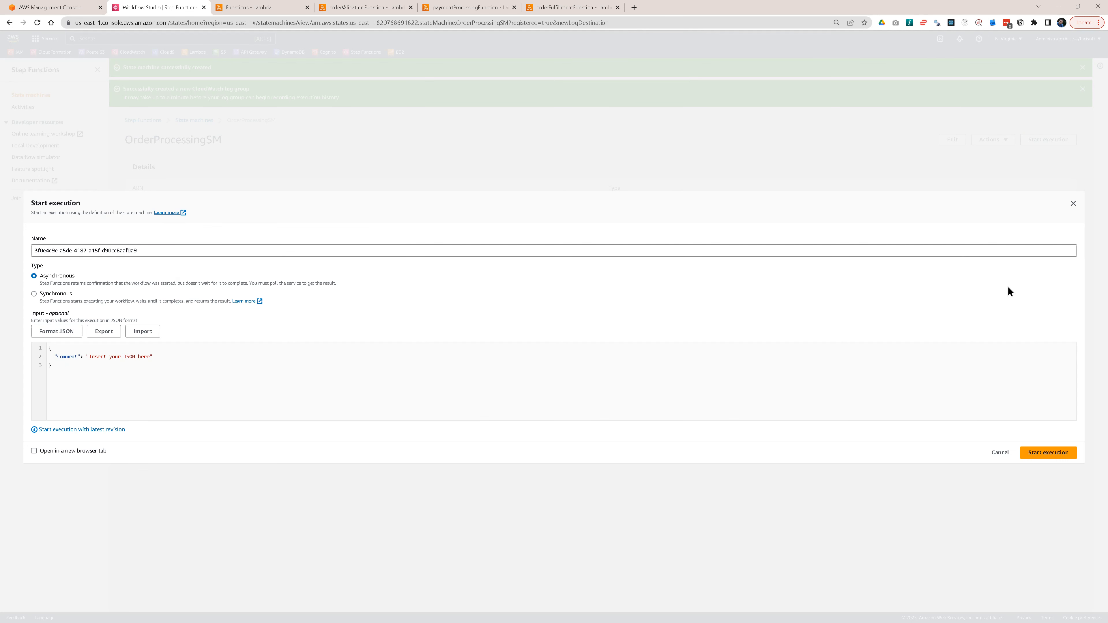
double_click(67, 356)
text(book)
key(Right)
key(Right)
key(Right)
key(ctrl+shift+Left)
text(product)
key(Right)
key(ctrl+shift+Right)
key(ctrl+shift+Right)
key(ctrl+shift+Right)
key(ctrl+shift+Right)
key(Right)
text(card")
click(1034, 452)
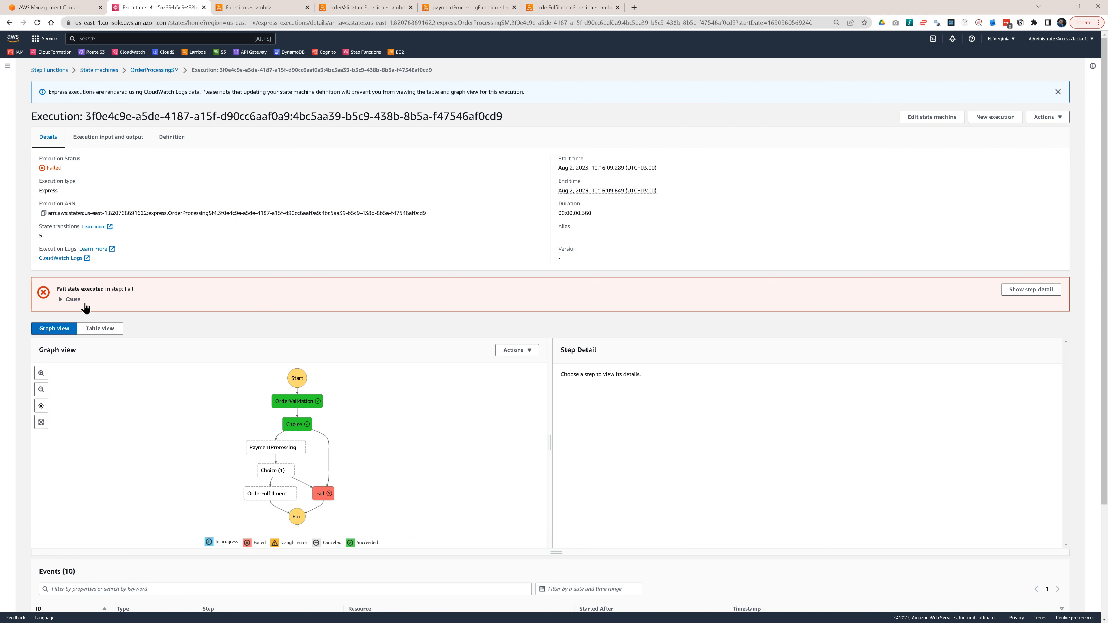
- Examine the outputs of the OrderValidation, Choice and Fail steps in the execution graph
click(296, 402)
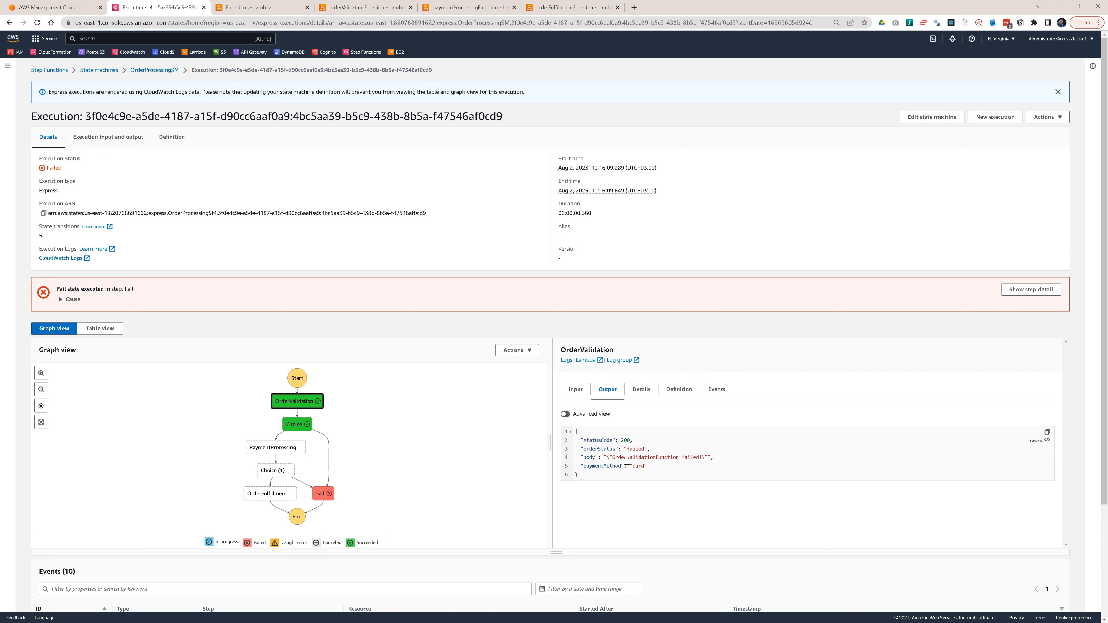
drag(589, 451, 650, 450)
click(622, 477)
click(305, 426)
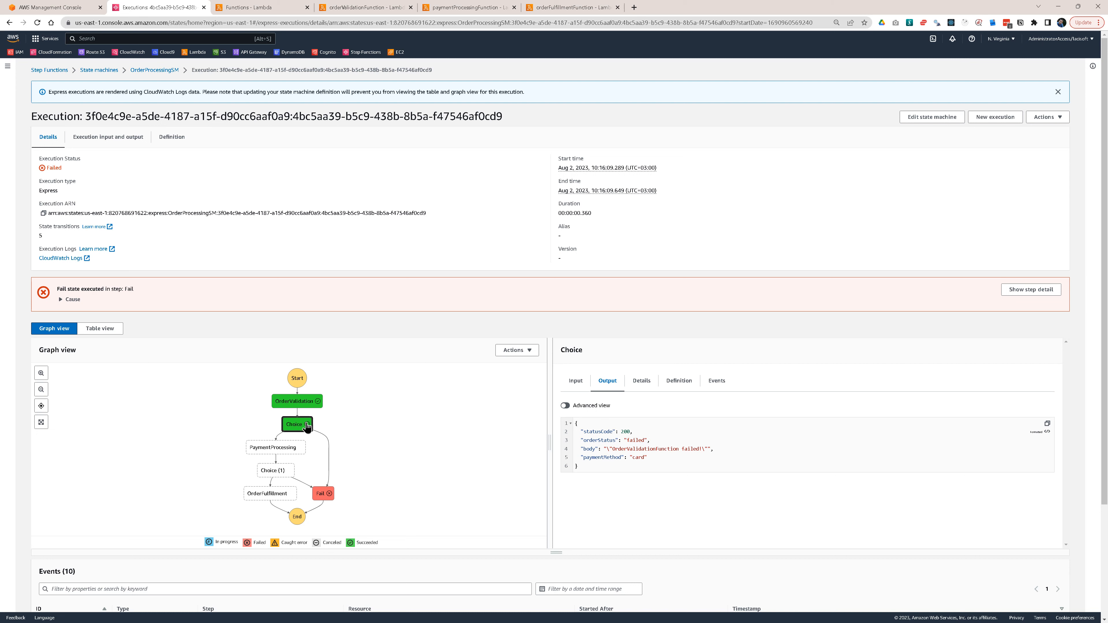
click(326, 497)
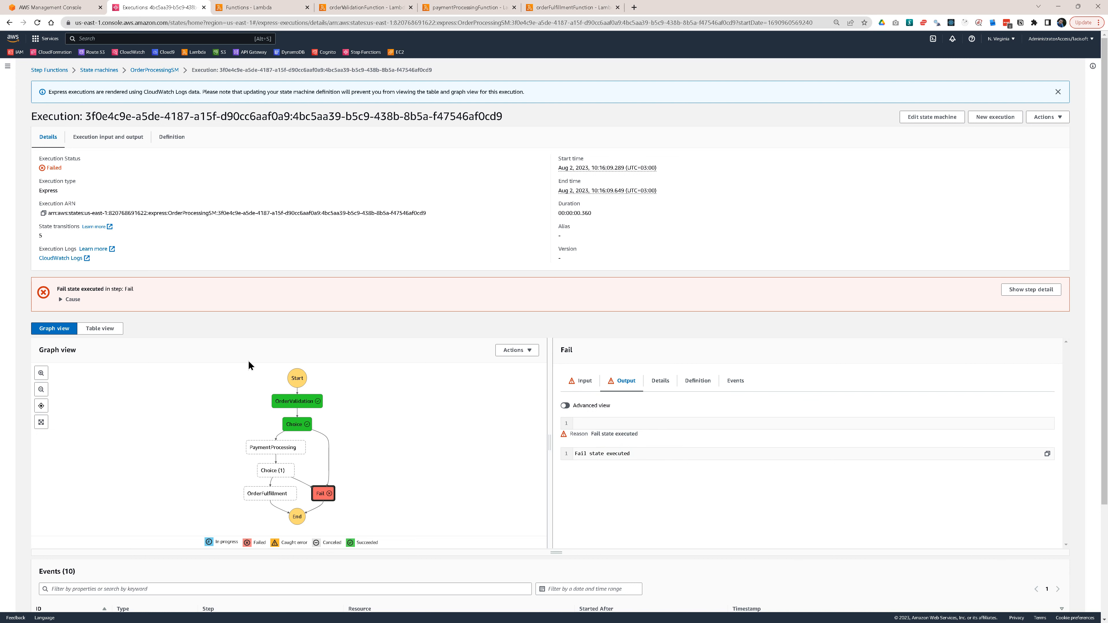
- Run a new execution with product set to "book" in the JSON input, and inspect the PaymentProcessing step's output
click(983, 120)
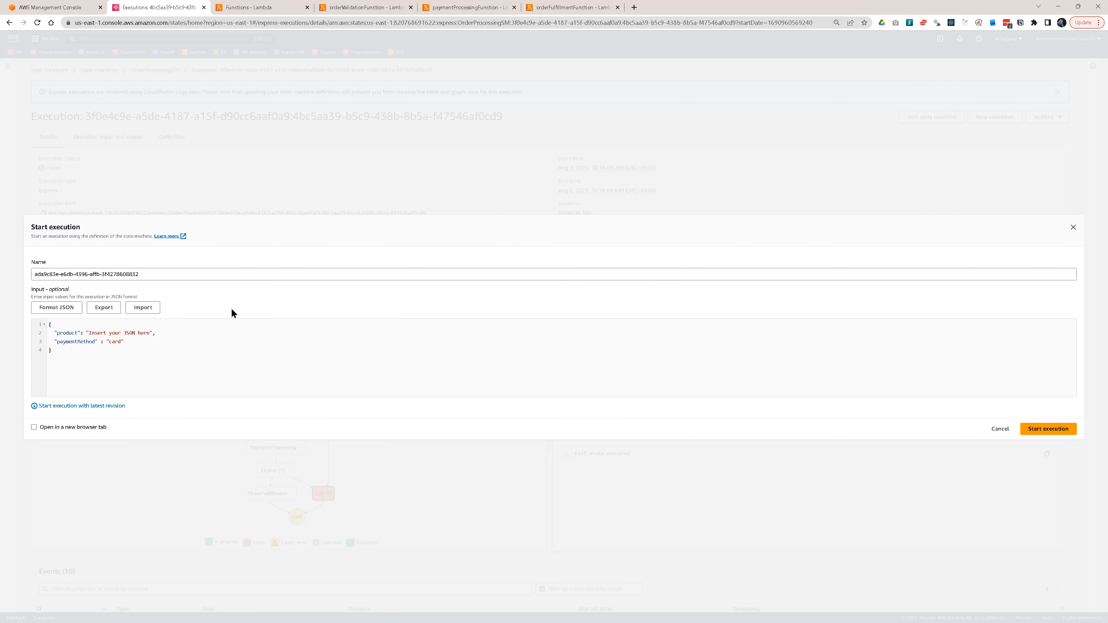
drag(89, 333, 150, 333)
text(book)
click(1034, 429)
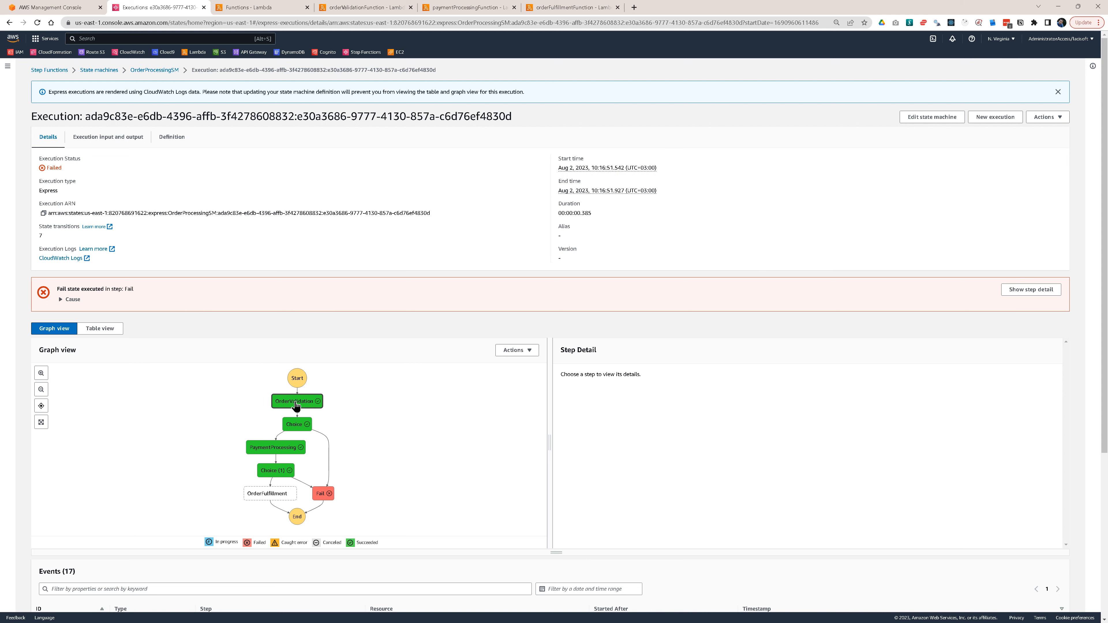
click(273, 452)
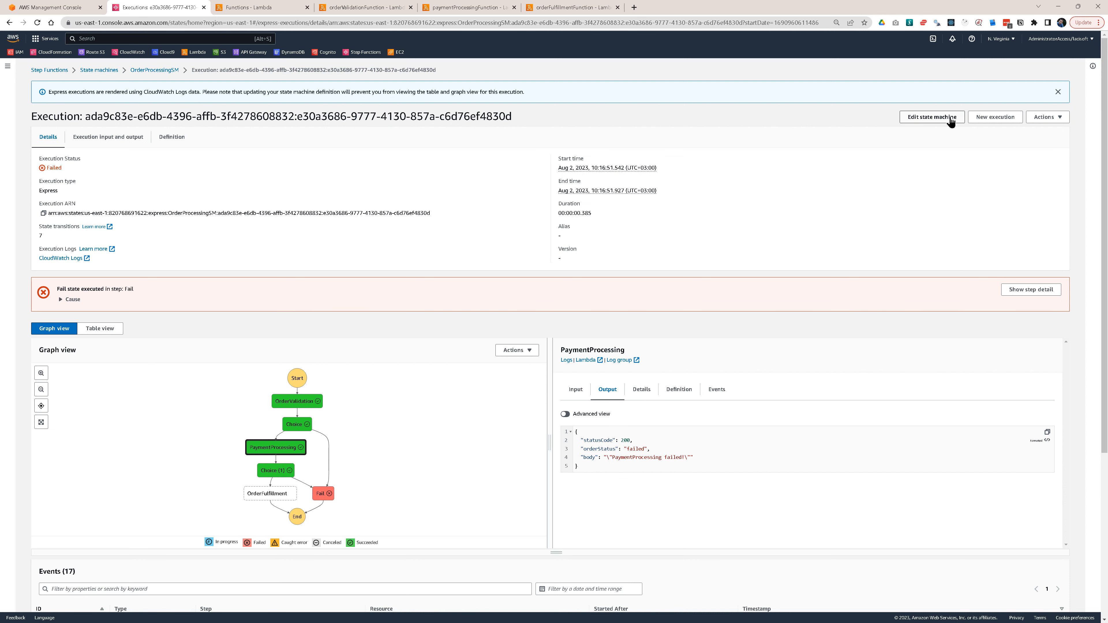
- Run another execution with paymentMethod changed to "creditcard" in the JSON input
click(986, 128)
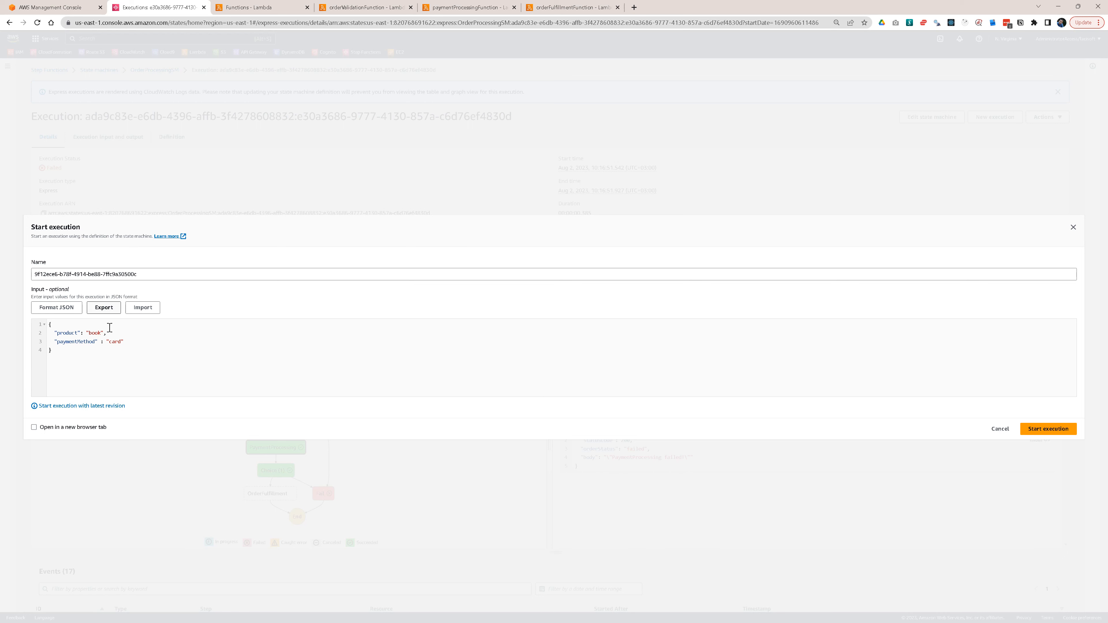
click(111, 341)
text(credit)
click(1044, 429)
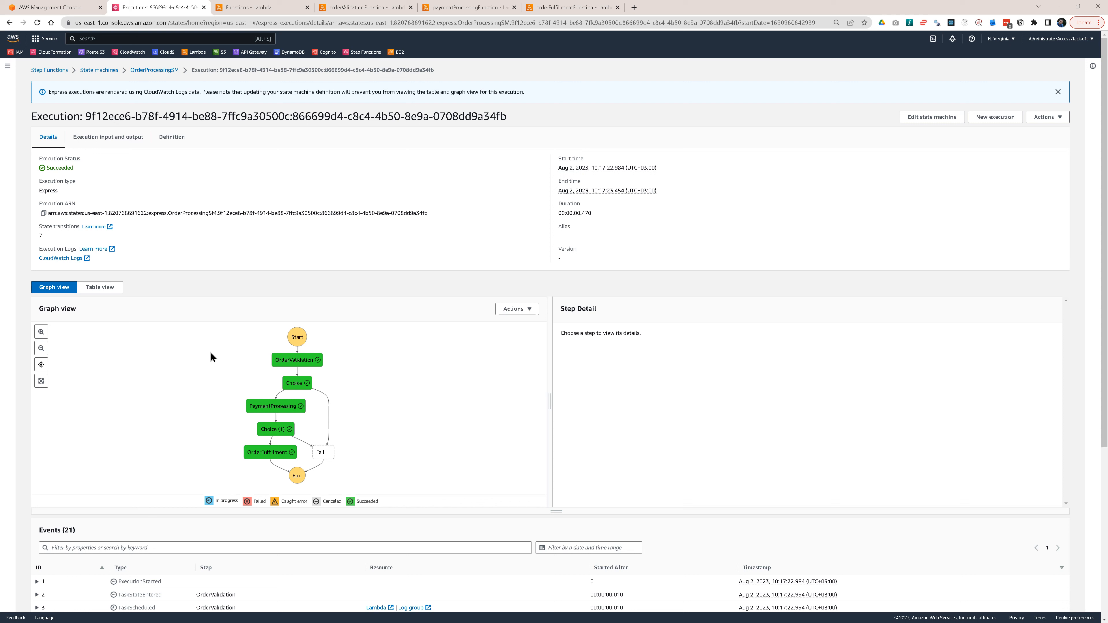
- Examine the outputs of OrderValidation, PaymentProcessing, Choice (1) and OrderFulfillment, and return to the OrderProcessingSM state machine page
click(302, 406)
click(305, 367)
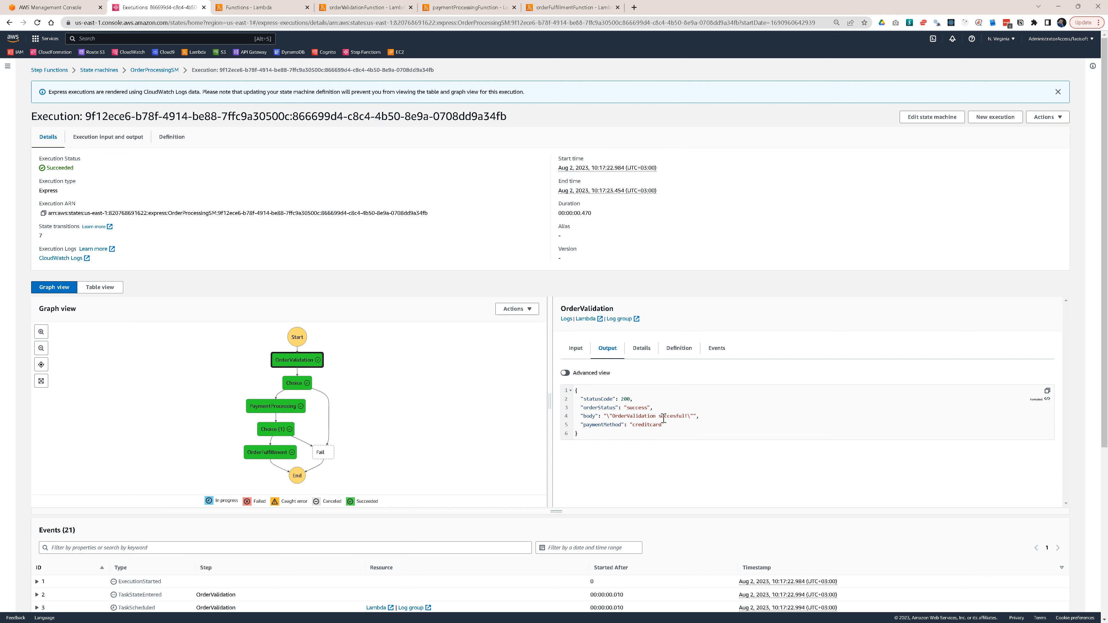
click(270, 408)
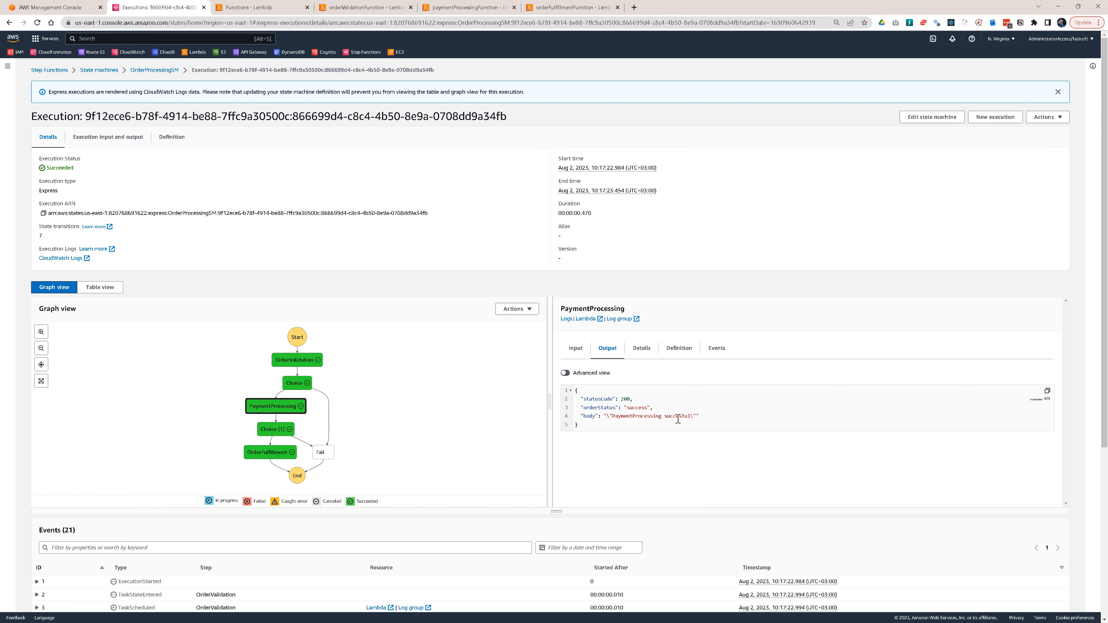
click(268, 434)
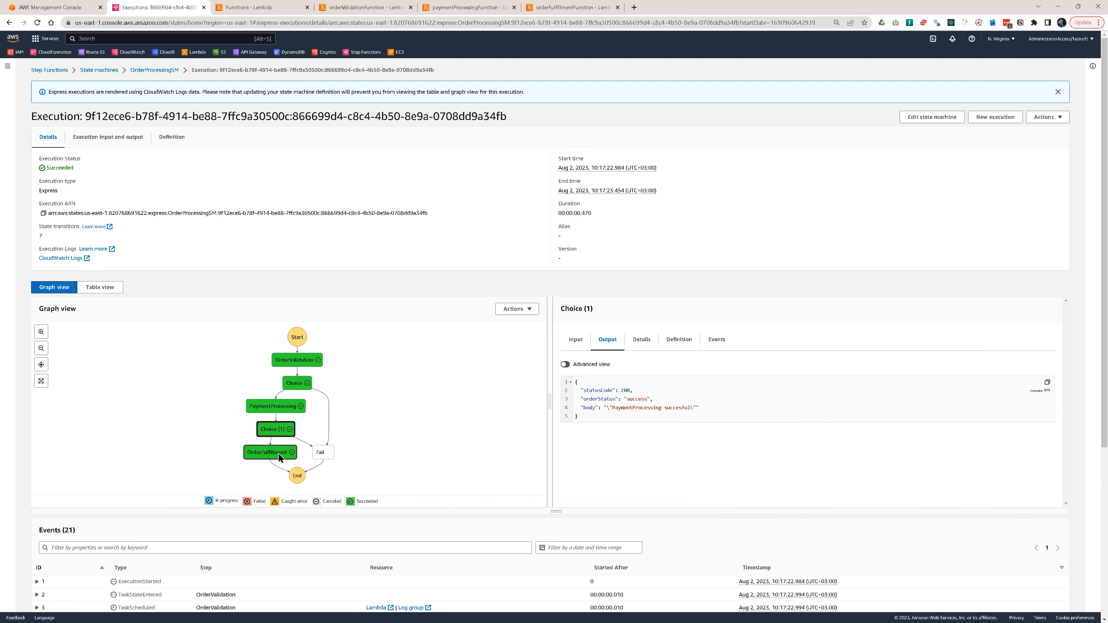
click(274, 454)
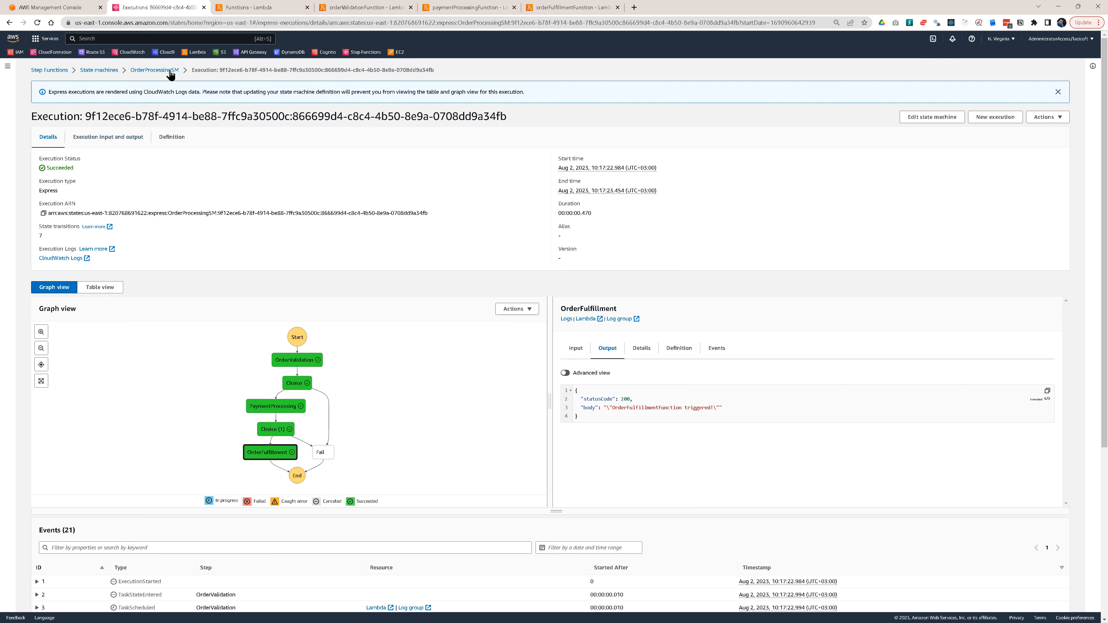
click(155, 71)
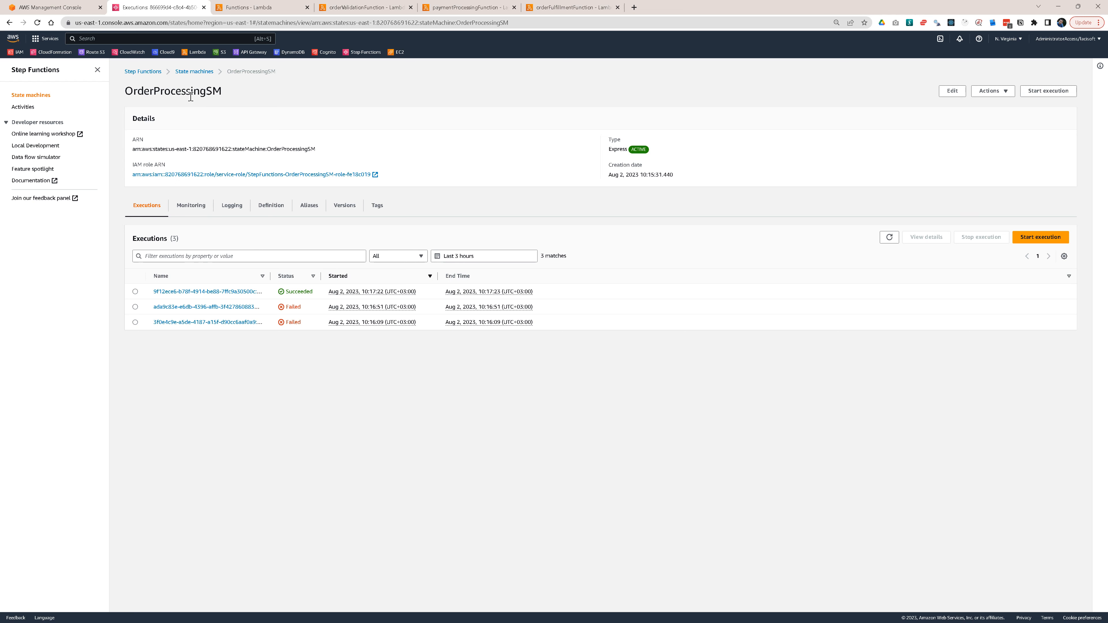
- Open IAM in a separate browser tab and start creating a role for the AWS service use case API Gateway
ctrl+click(17, 52)
click(243, 7)
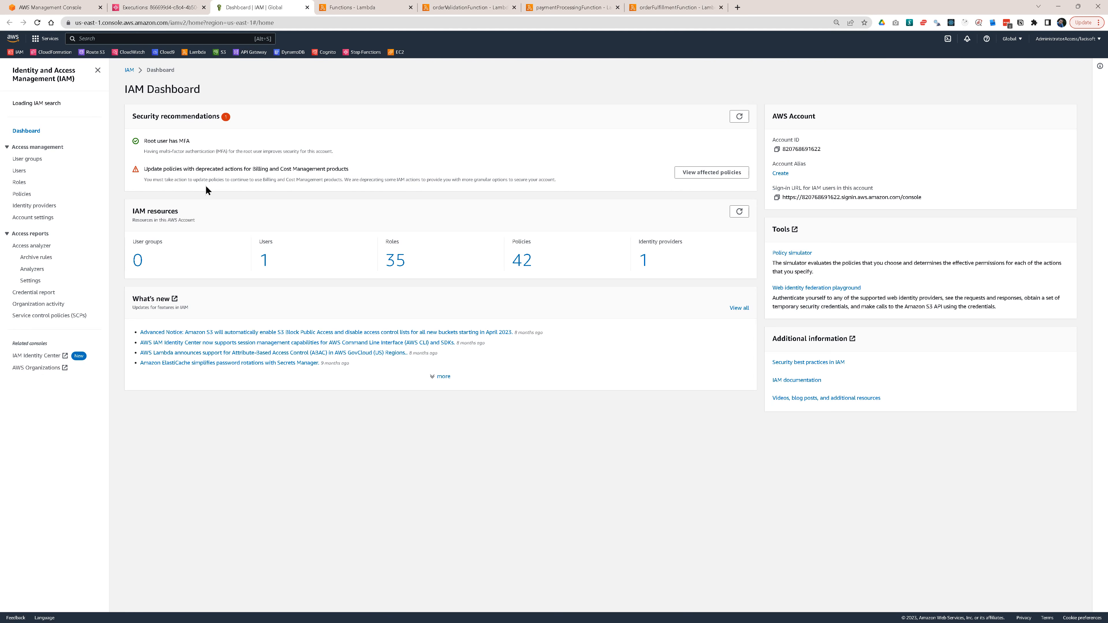
click(20, 183)
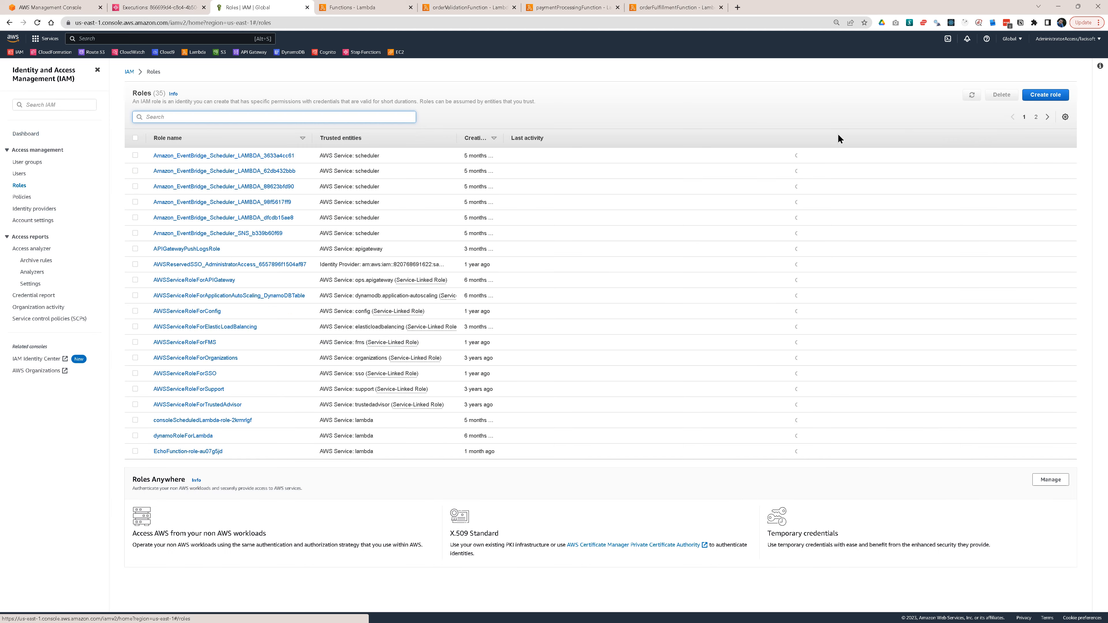
click(1029, 98)
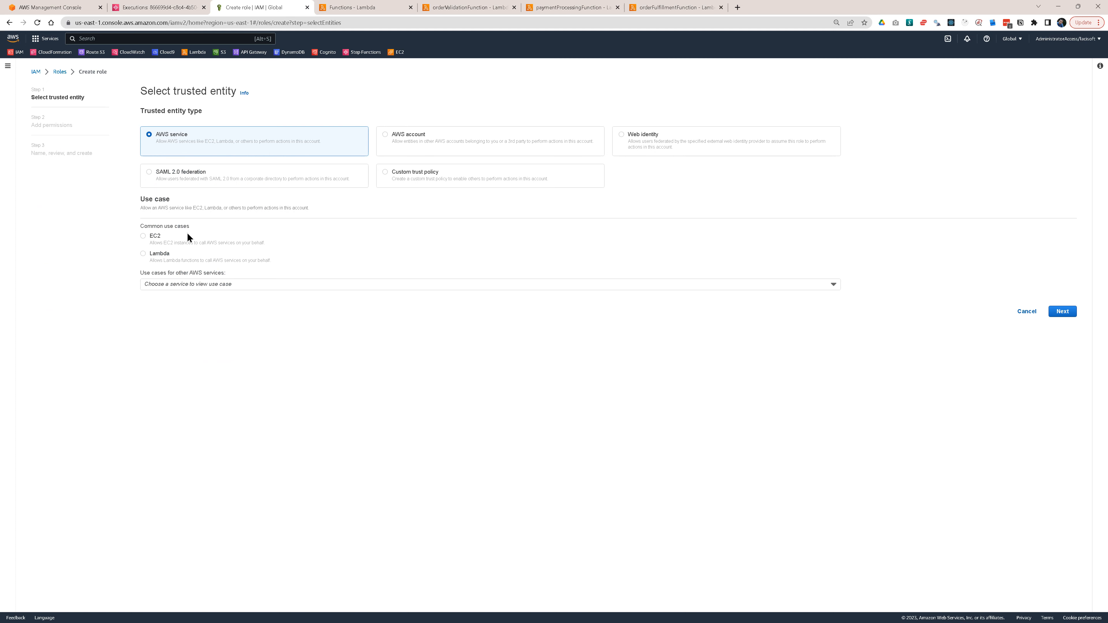
click(181, 285)
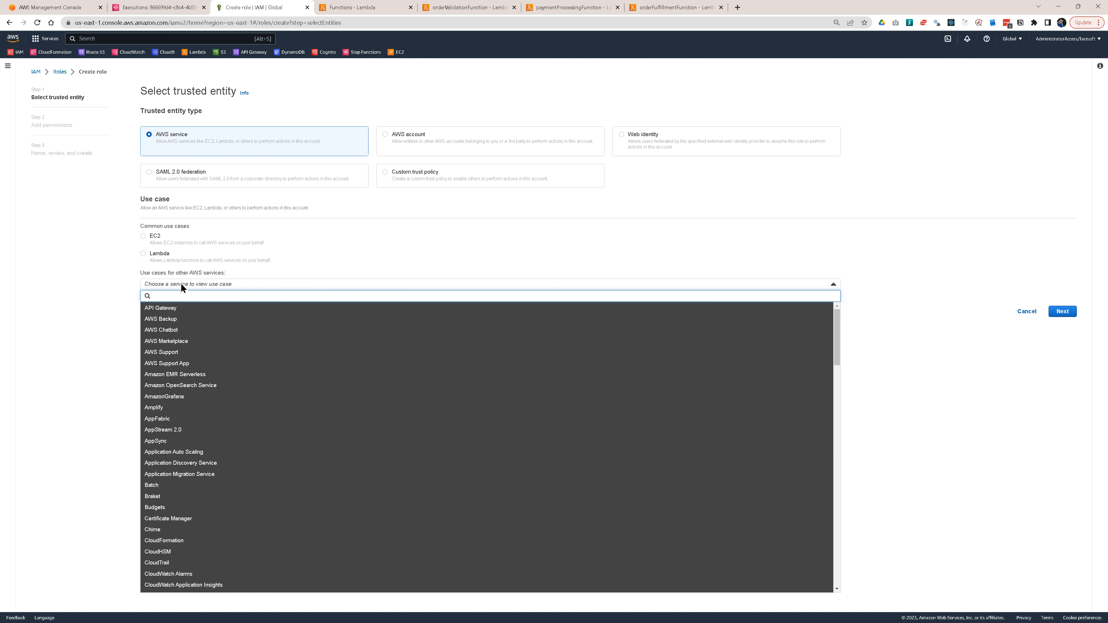
click(168, 310)
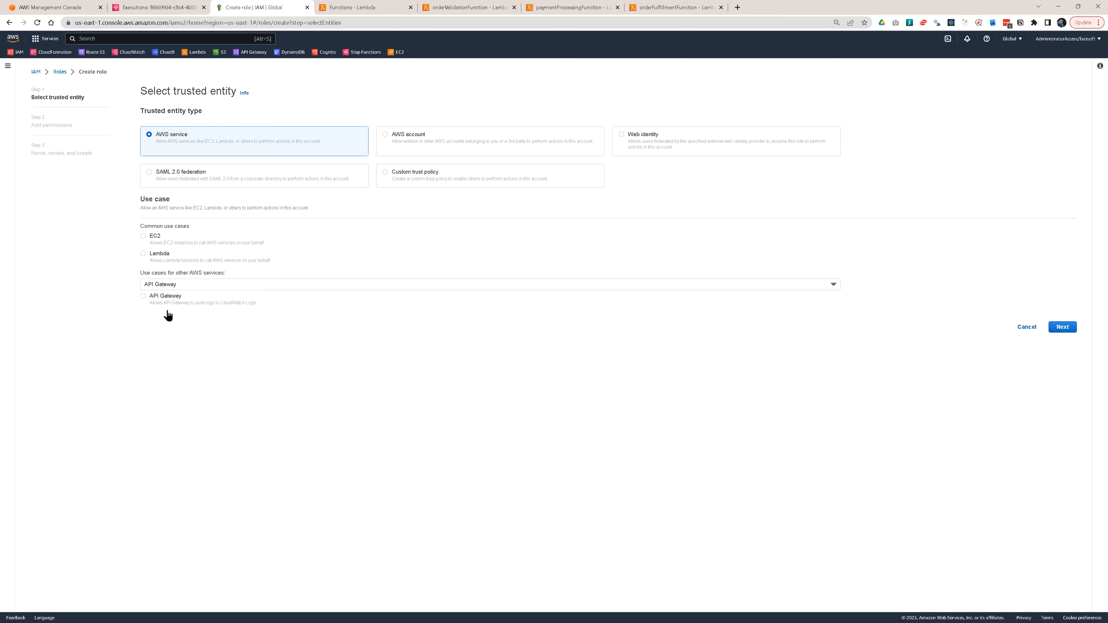
click(144, 297)
click(1062, 327)
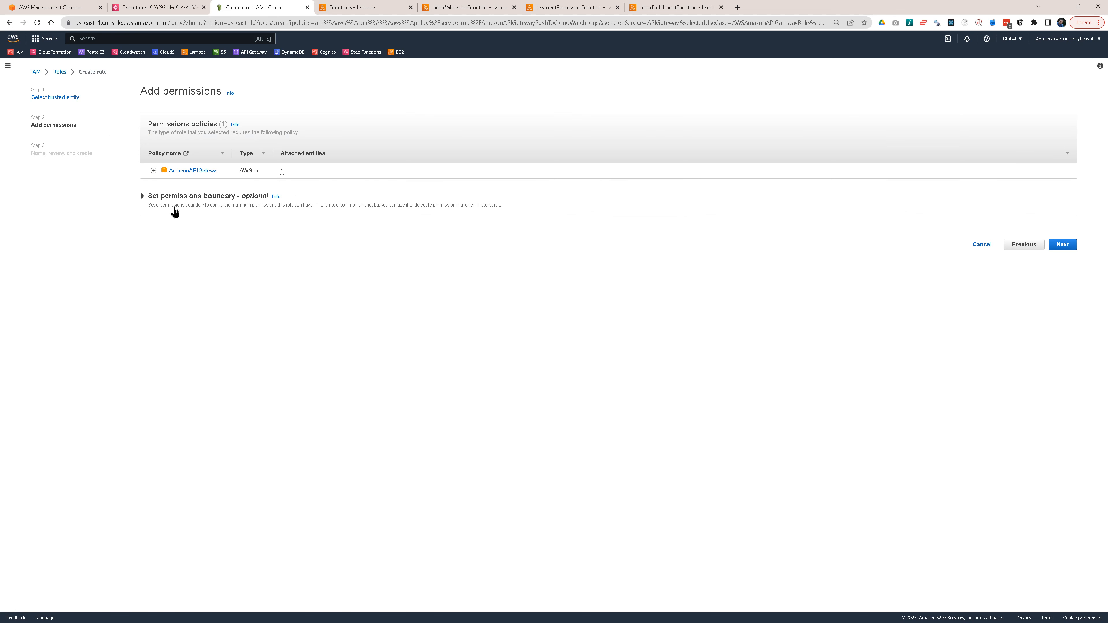
- Review the role's AmazonAPIGatewayPushToCloudWatchLogs policy, name the role APIGatewayToStepFunctionsRole and create it
click(153, 170)
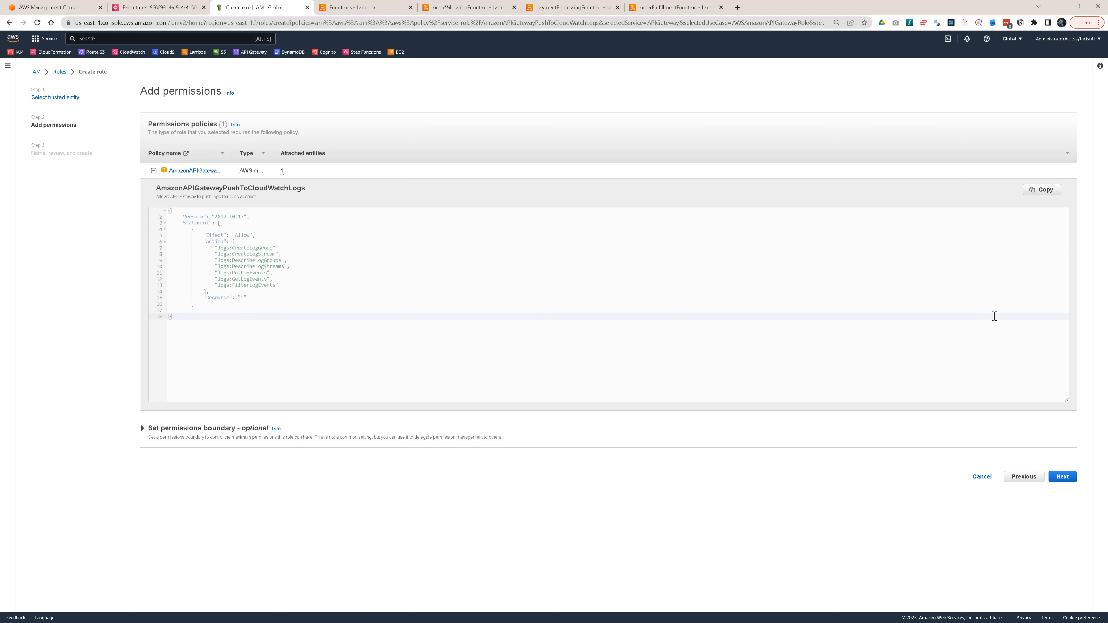
click(1067, 482)
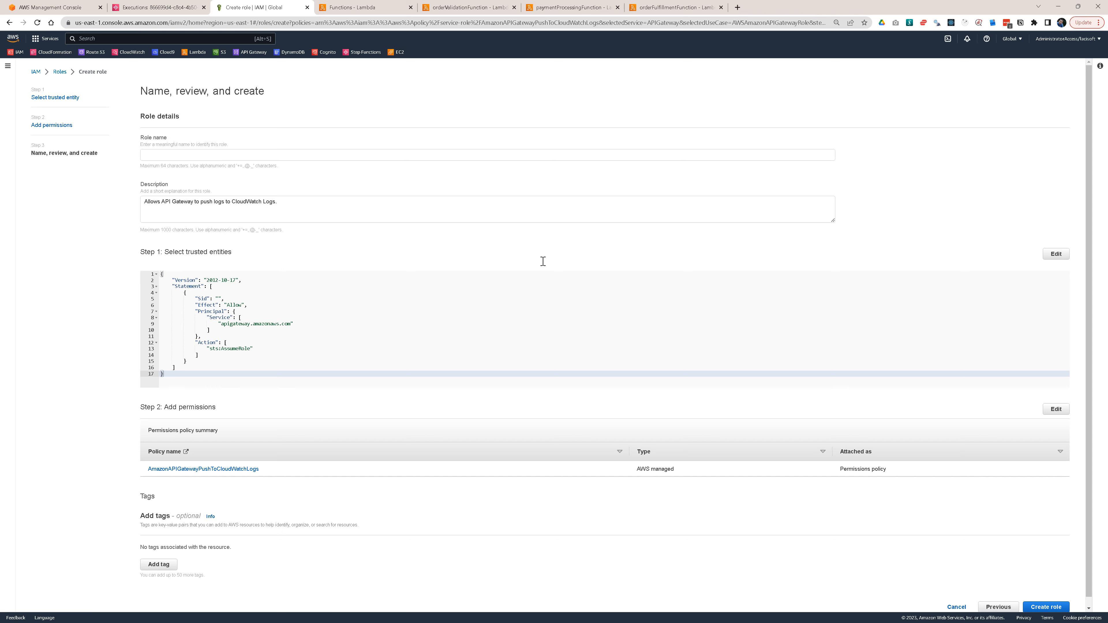
click(201, 156)
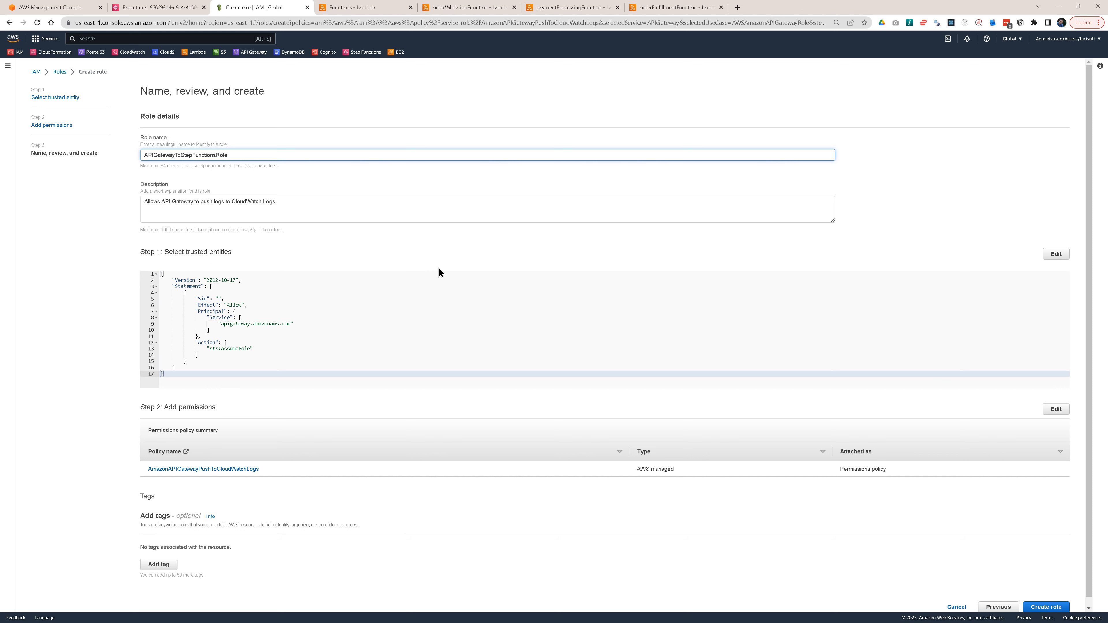
click(1045, 608)
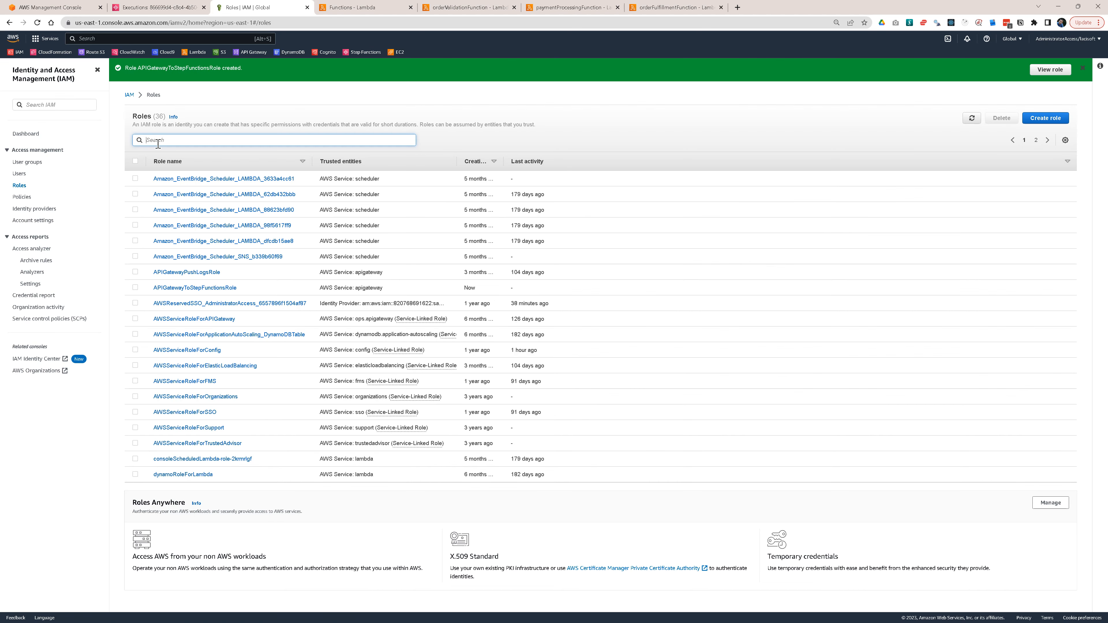
- Find APIGatewayToStepFunctionsRole among the roles and attach the AWSStepFunctionsFullAccess policy to it
text(api)
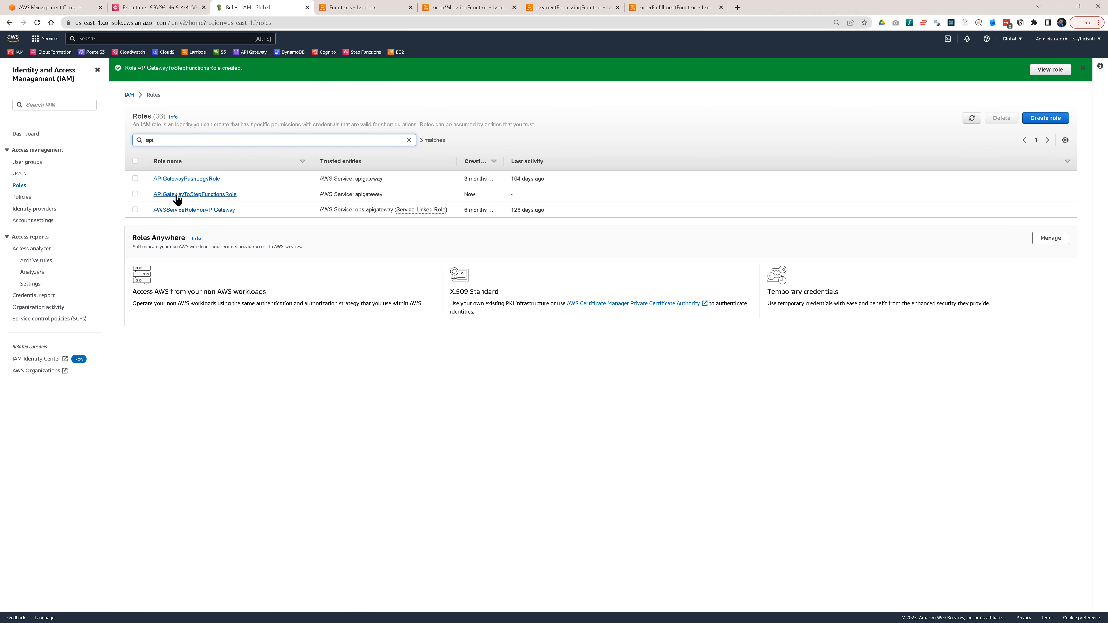
click(167, 195)
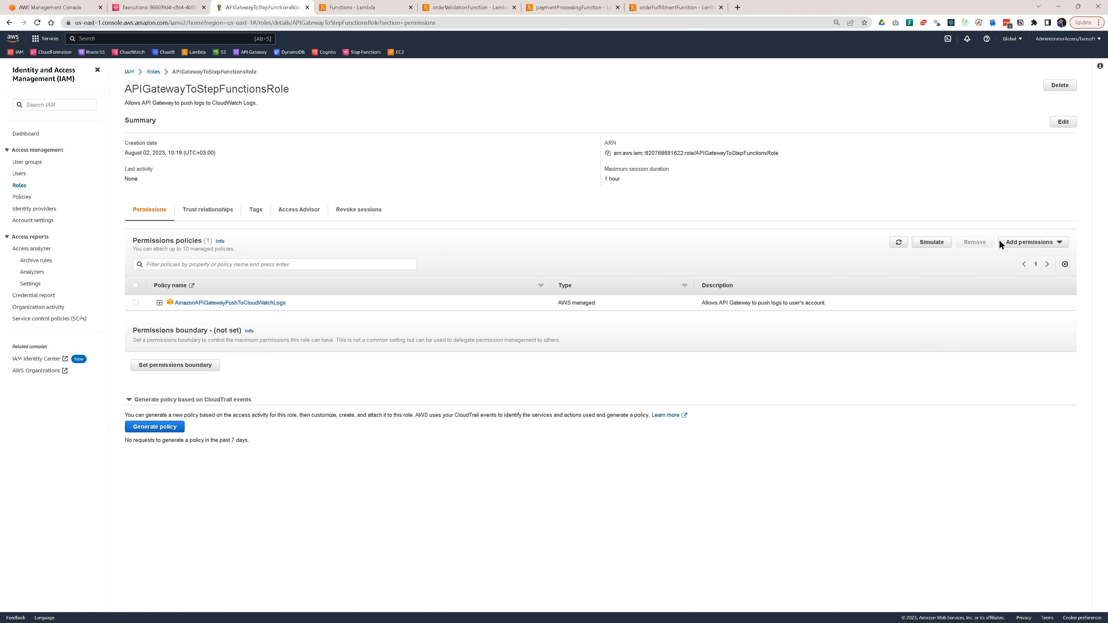
click(1056, 242)
click(1031, 256)
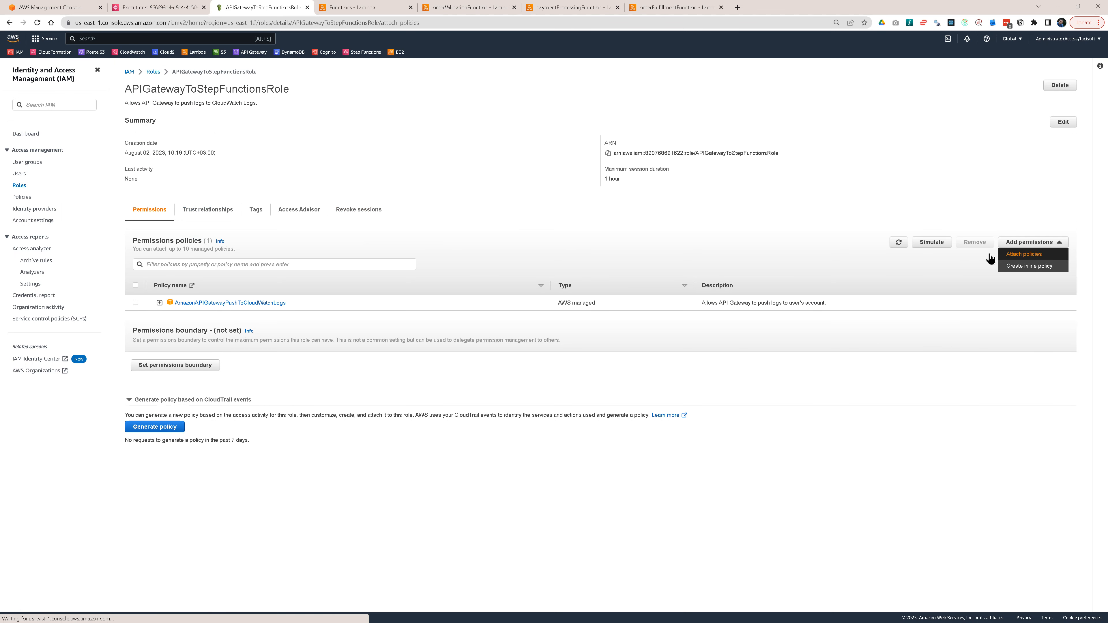
click(180, 164)
text(ste)
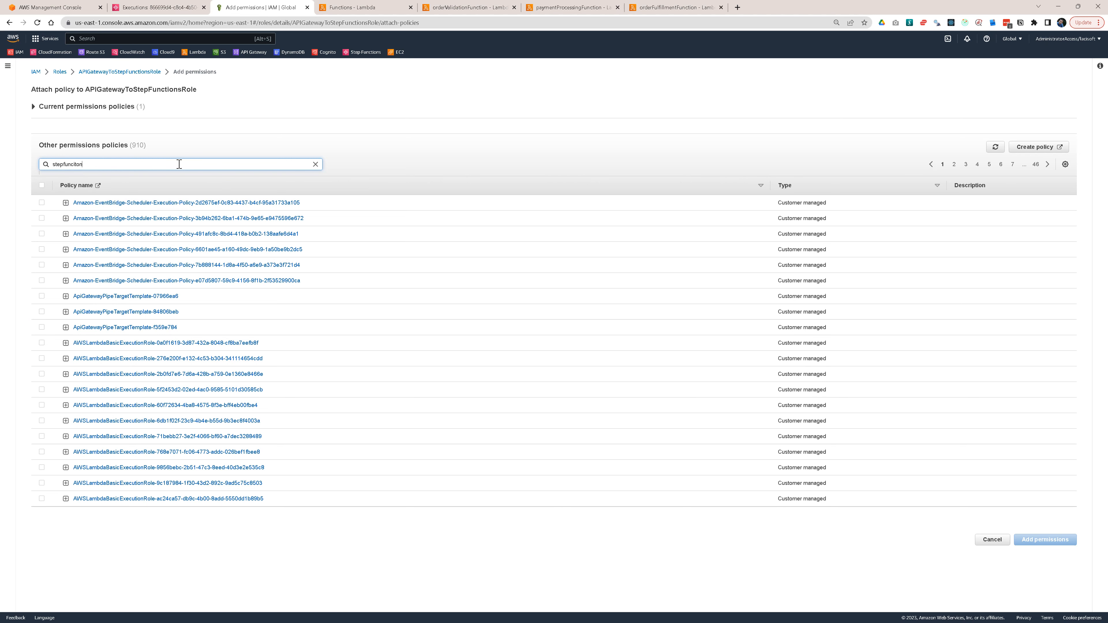
text(pfunct)
key(Return)
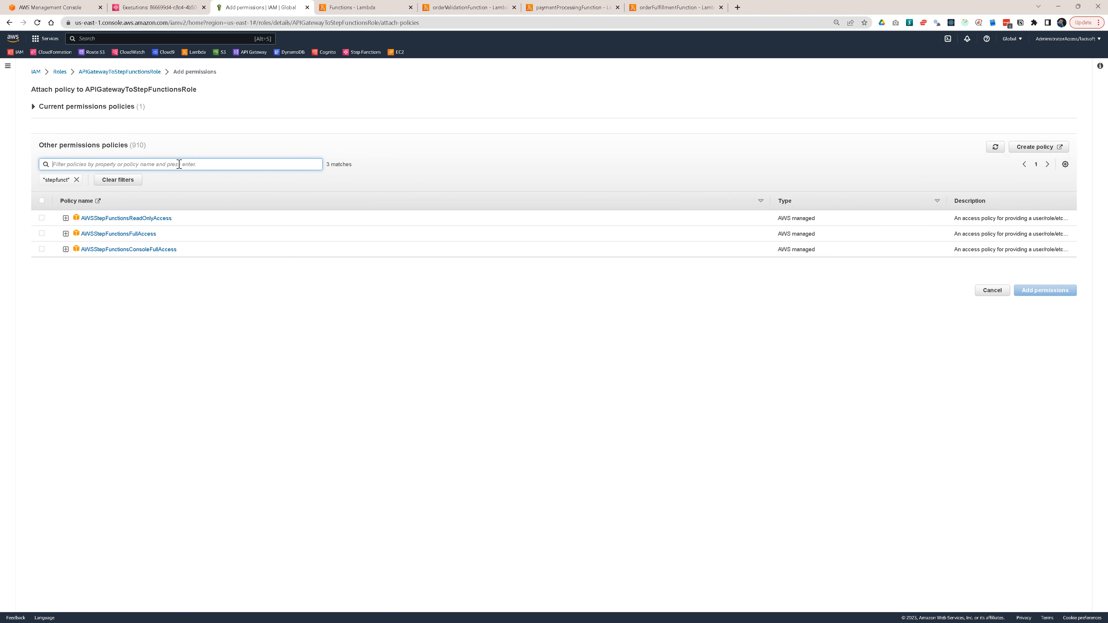
click(42, 234)
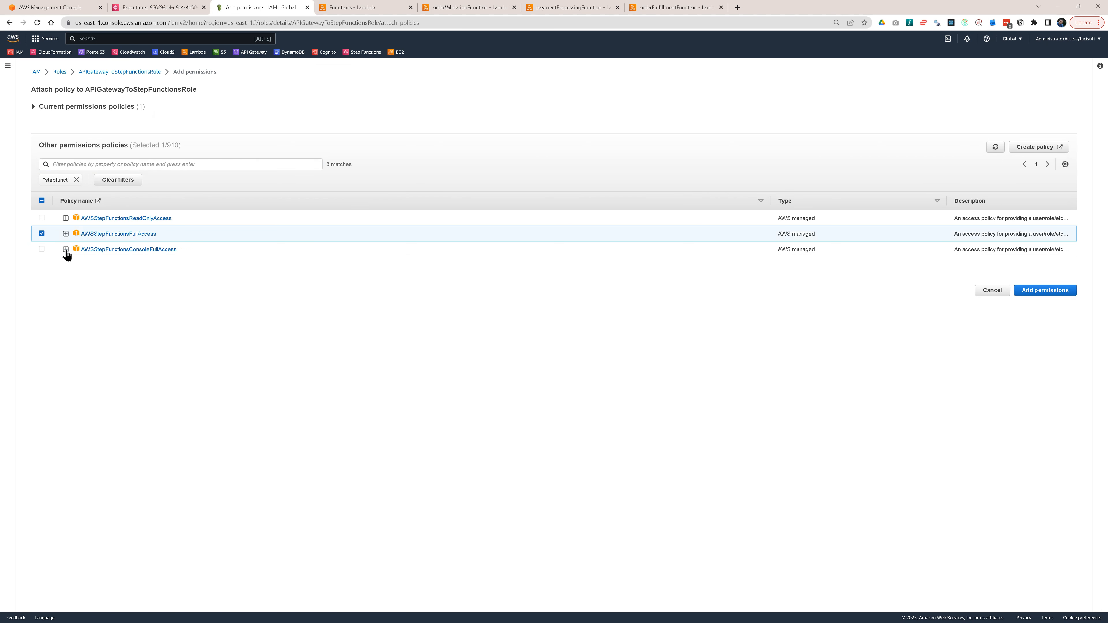
click(1035, 291)
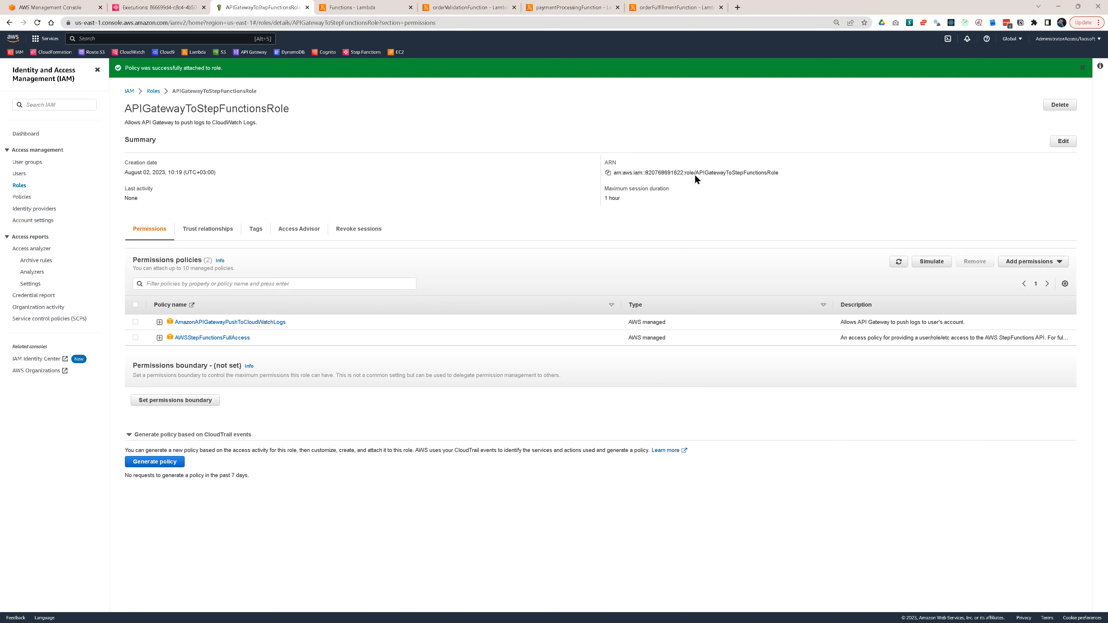
- Copy the ARN of APIGatewayToStepFunctionsRole
drag(643, 175, 615, 172)
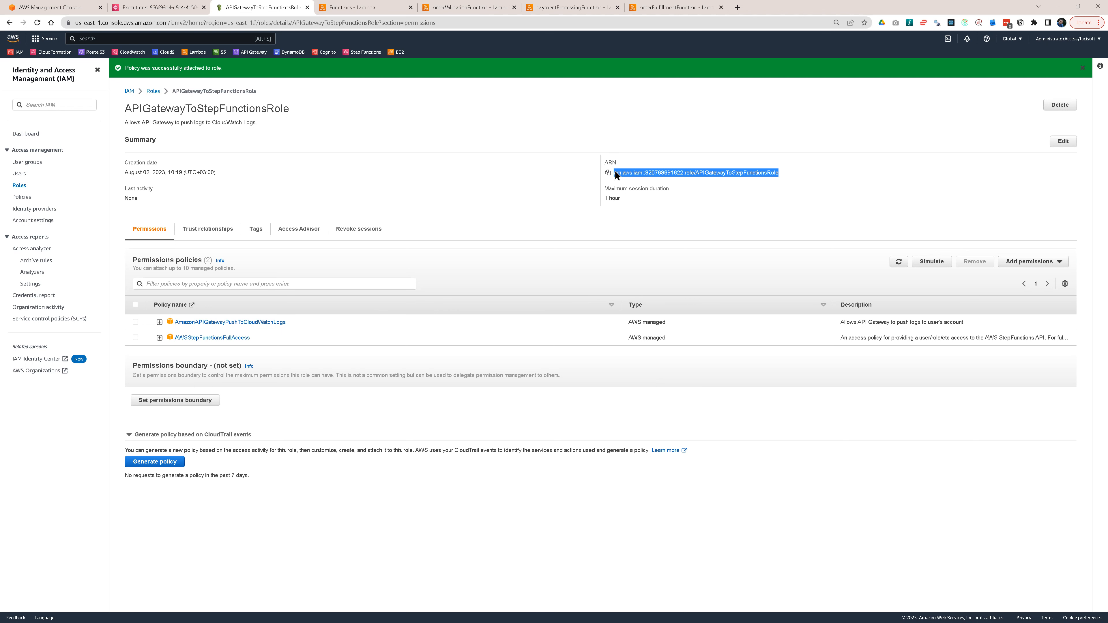
click(601, 179)
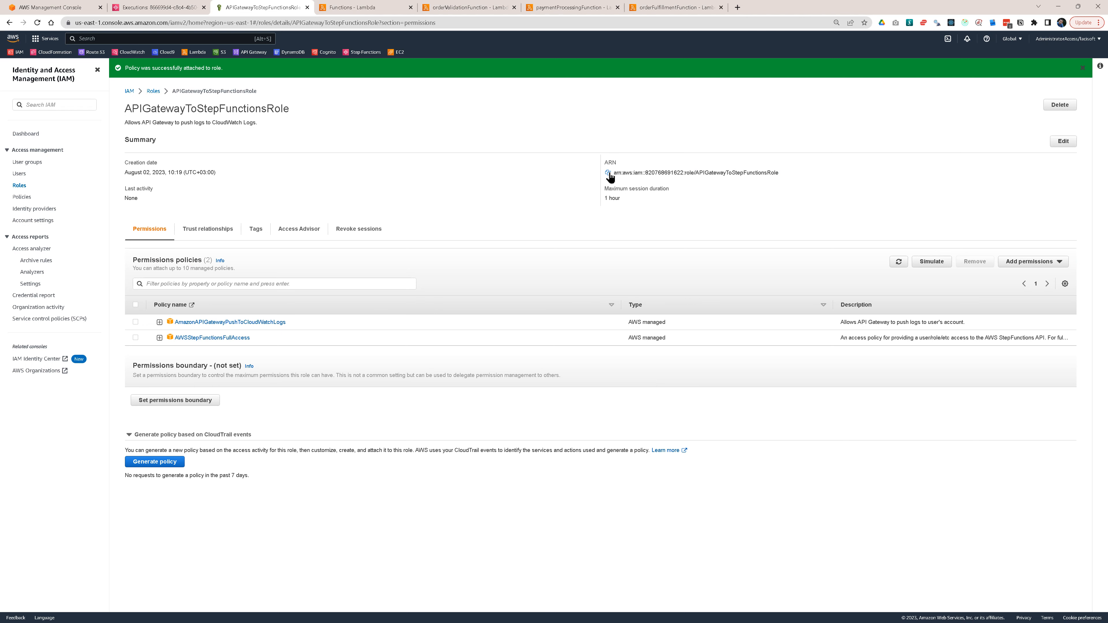
click(607, 174)
drag(778, 173, 732, 174)
- Search the AWS services for API Gateway and open its console in a separate browser tab
click(172, 38)
text(apig)
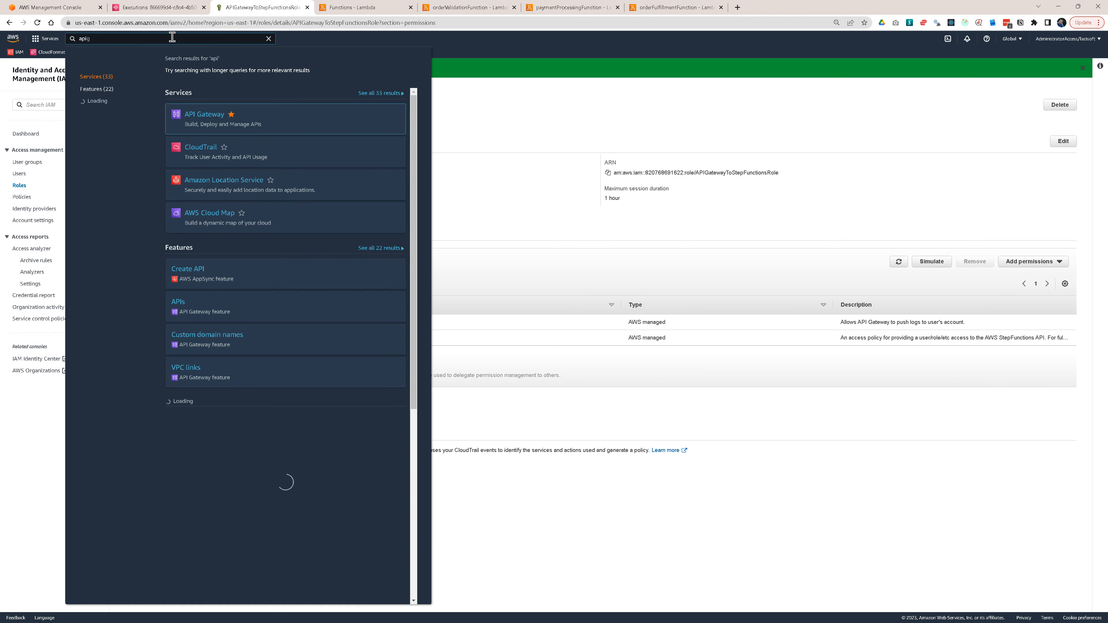
middle_click(209, 116)
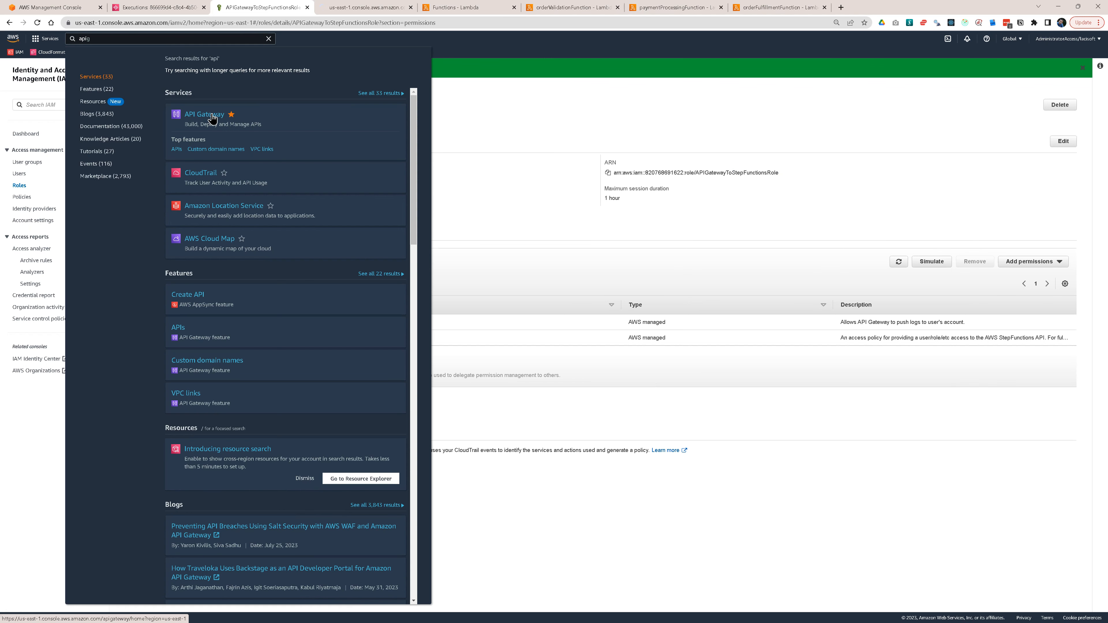
click(471, 124)
click(367, 6)
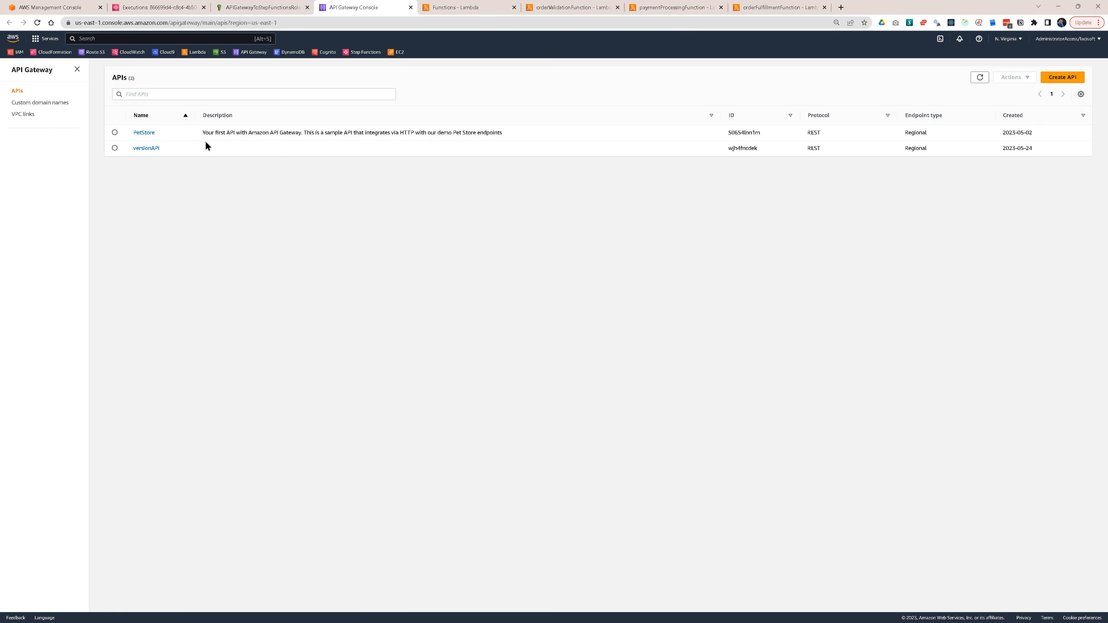
- Create a new public REST API named OrderAPI with the Regional endpoint type
click(1056, 80)
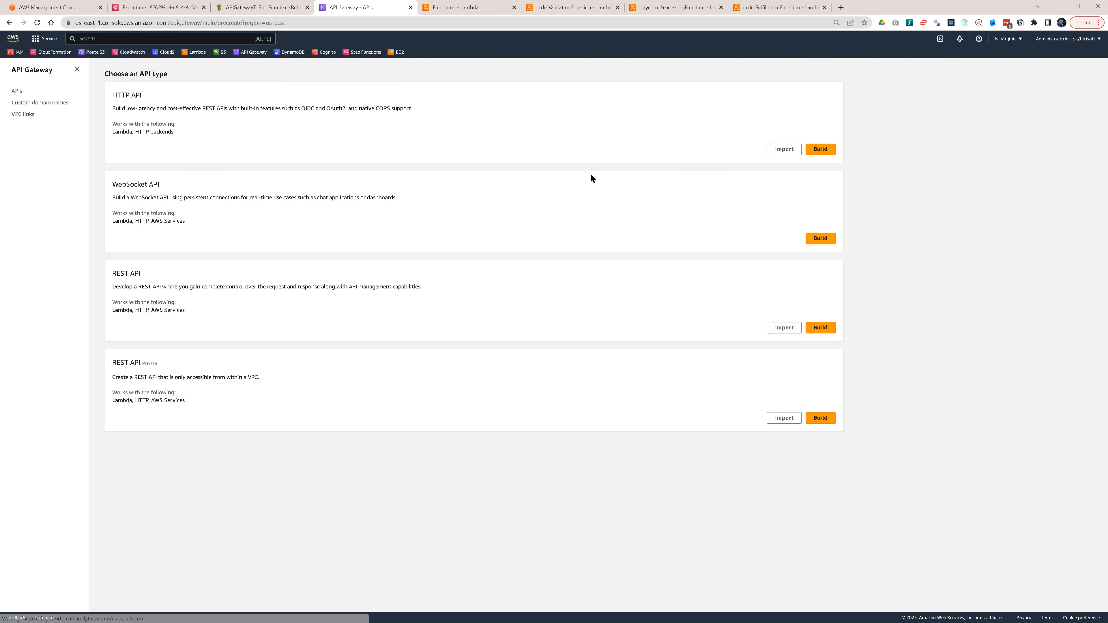
click(817, 328)
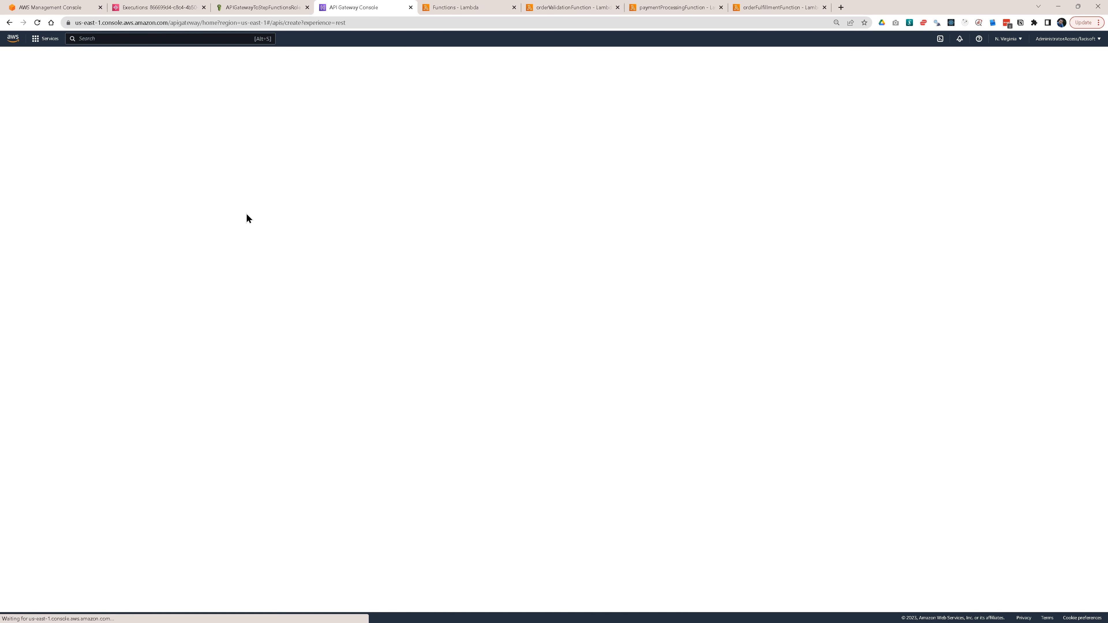
click(296, 214)
text(OrderAPI)
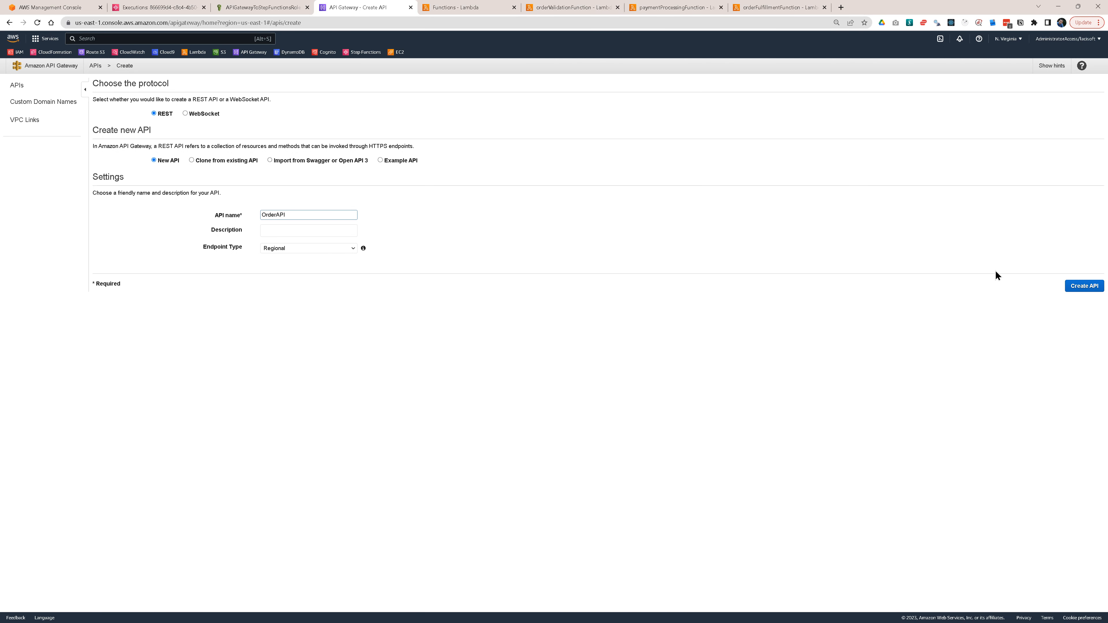
click(1071, 288)
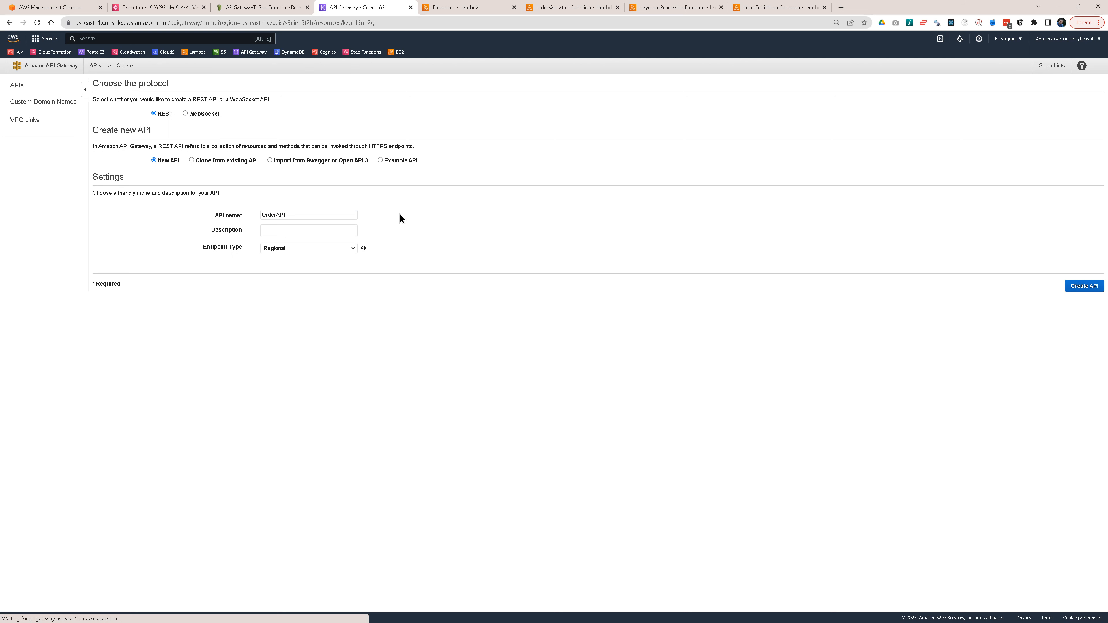
- Create a child resource named order with the path /order under the API's root
click(143, 85)
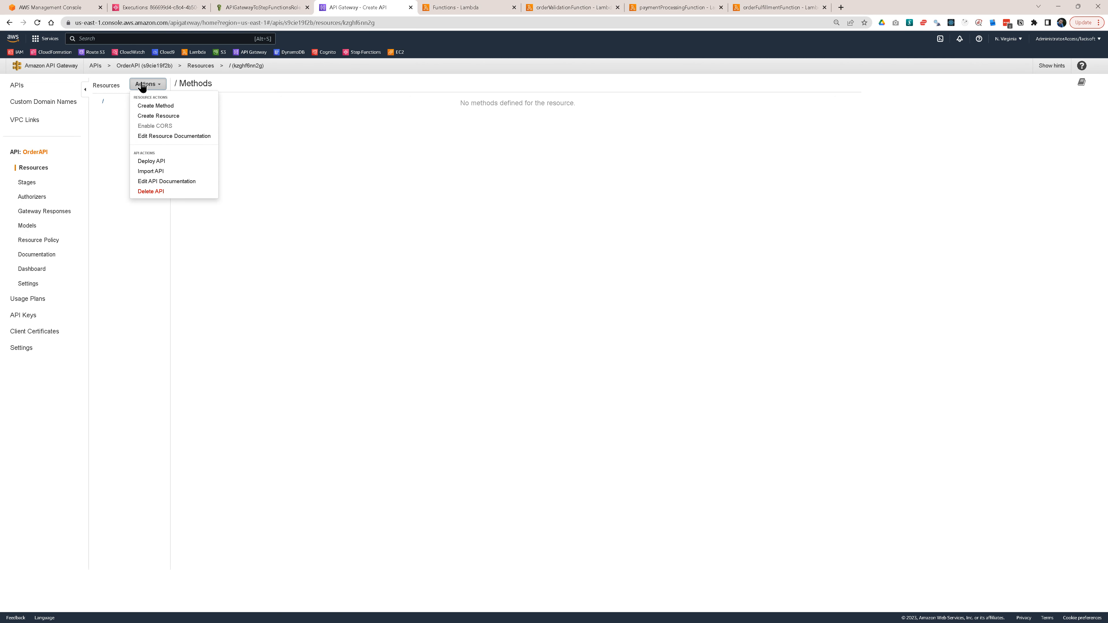
click(174, 116)
click(318, 130)
text(order)
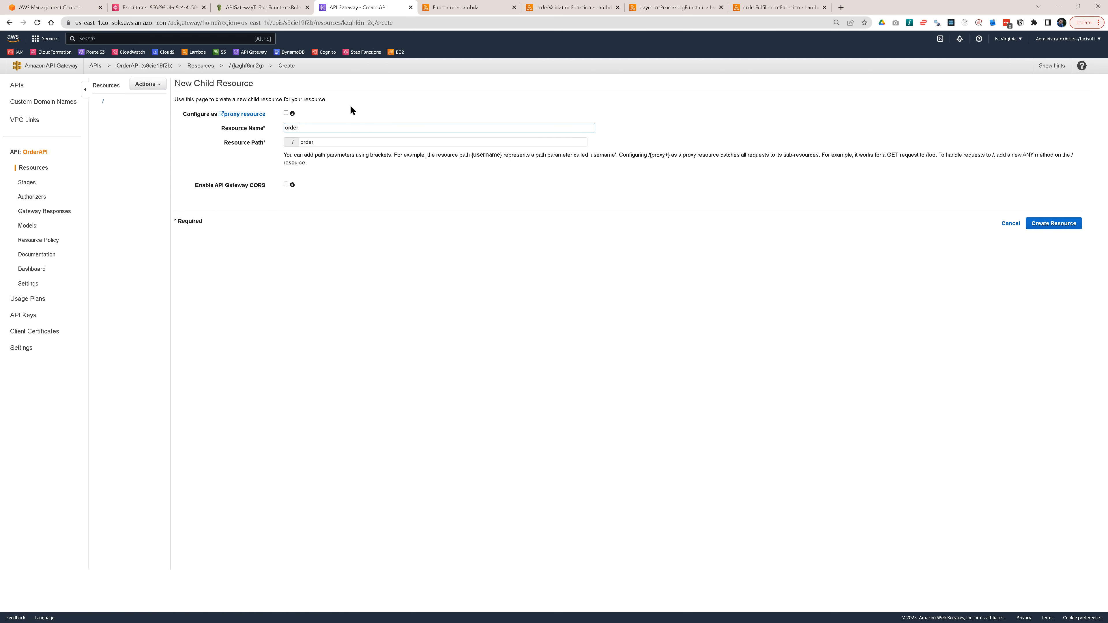
click(1056, 225)
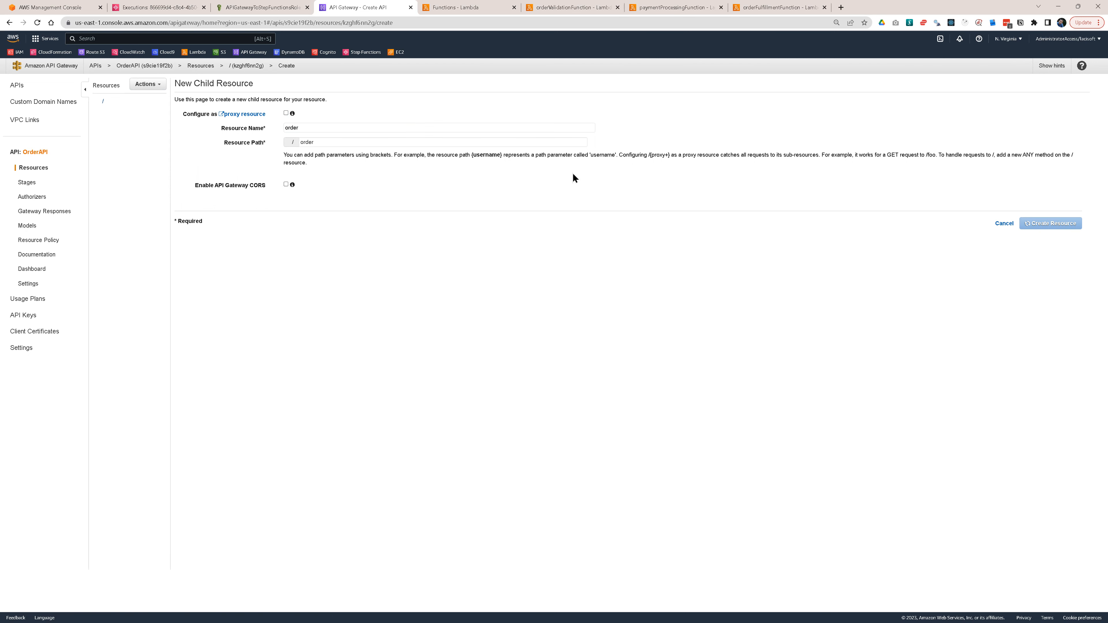
- Add a POST method to the /order resource
click(149, 85)
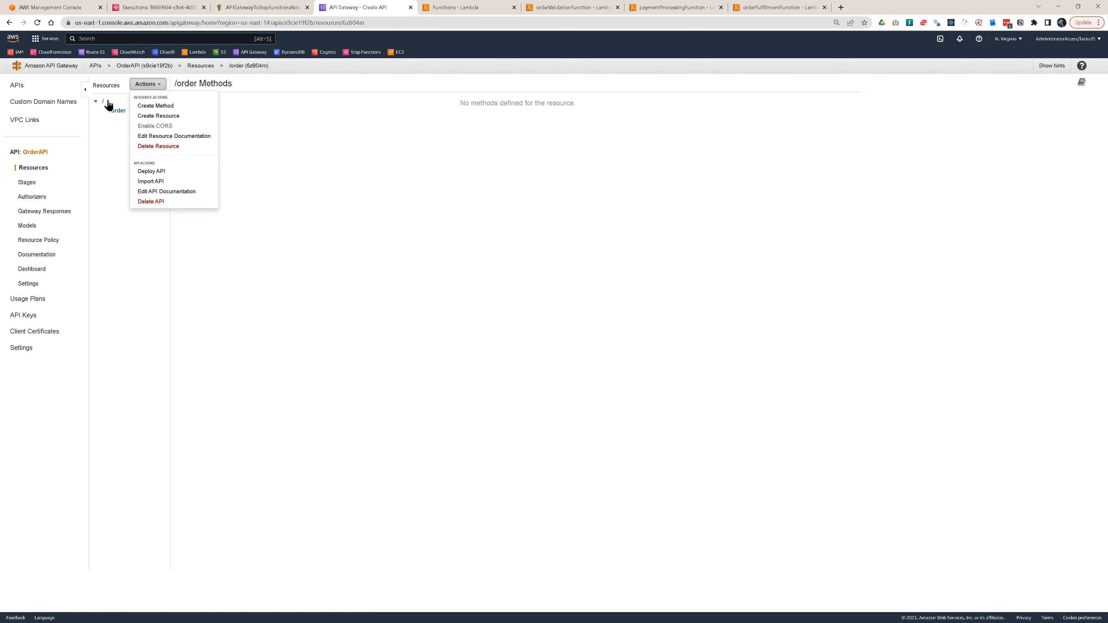
click(115, 112)
click(150, 84)
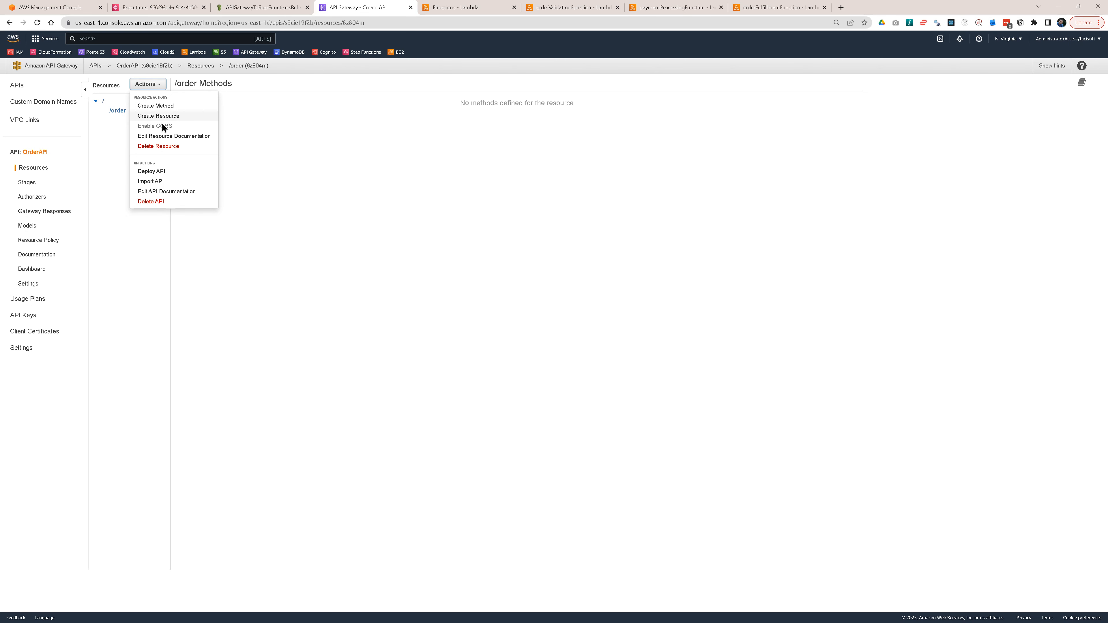
click(161, 106)
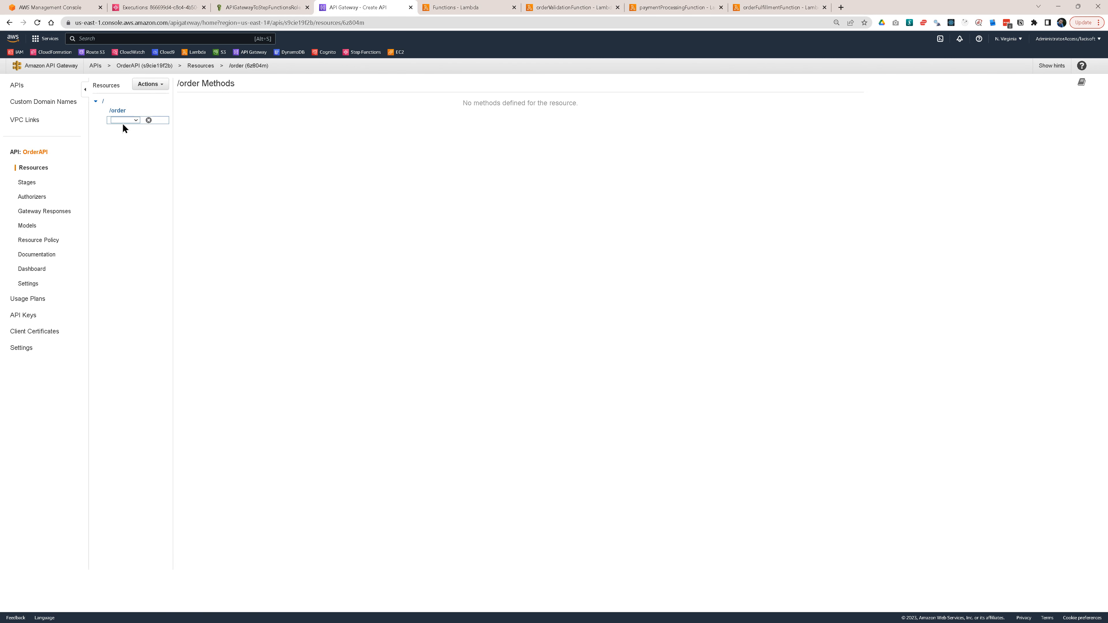
click(136, 120)
click(126, 167)
click(149, 118)
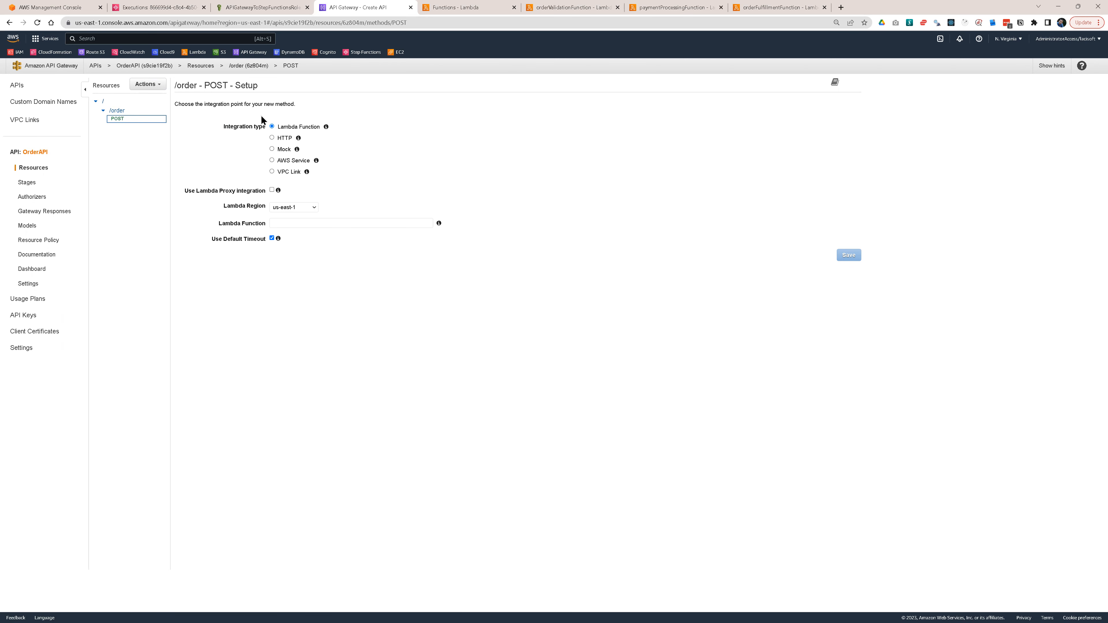
- Set the POST method's integration type to AWS Service, with region us-east-1, service Step Functions and HTTP method POST
click(272, 161)
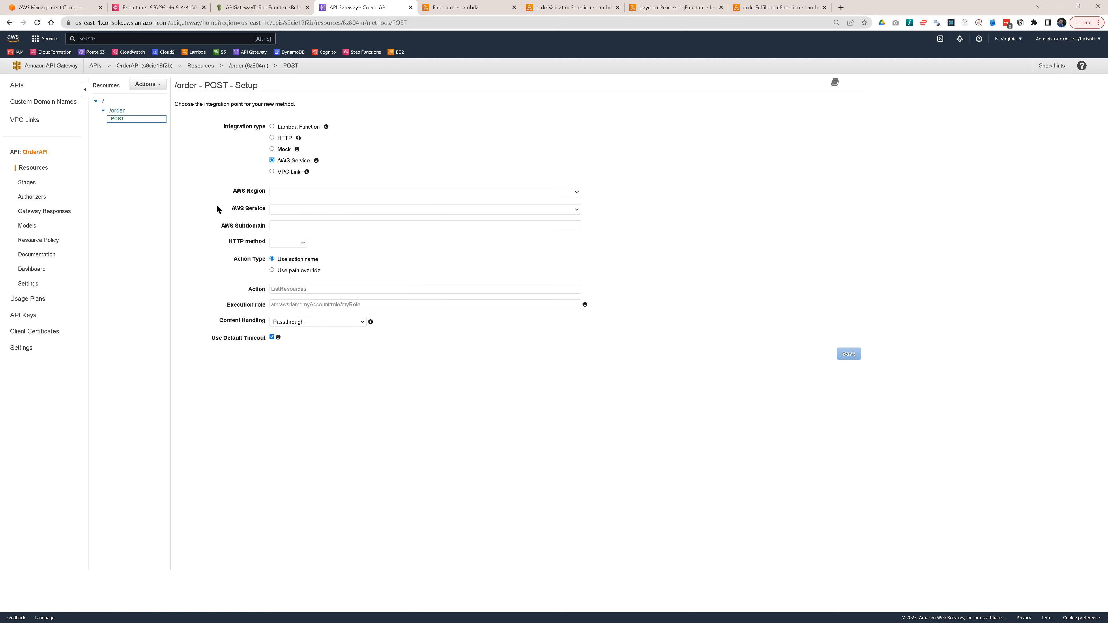
click(294, 192)
scroll(308, 232, down, 2)
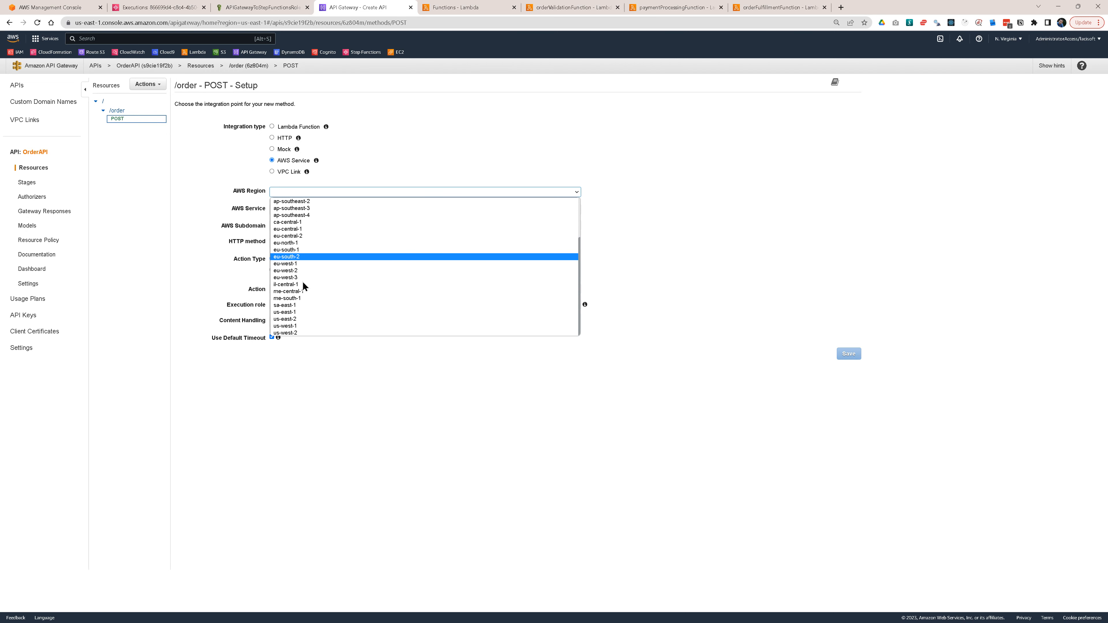
click(303, 310)
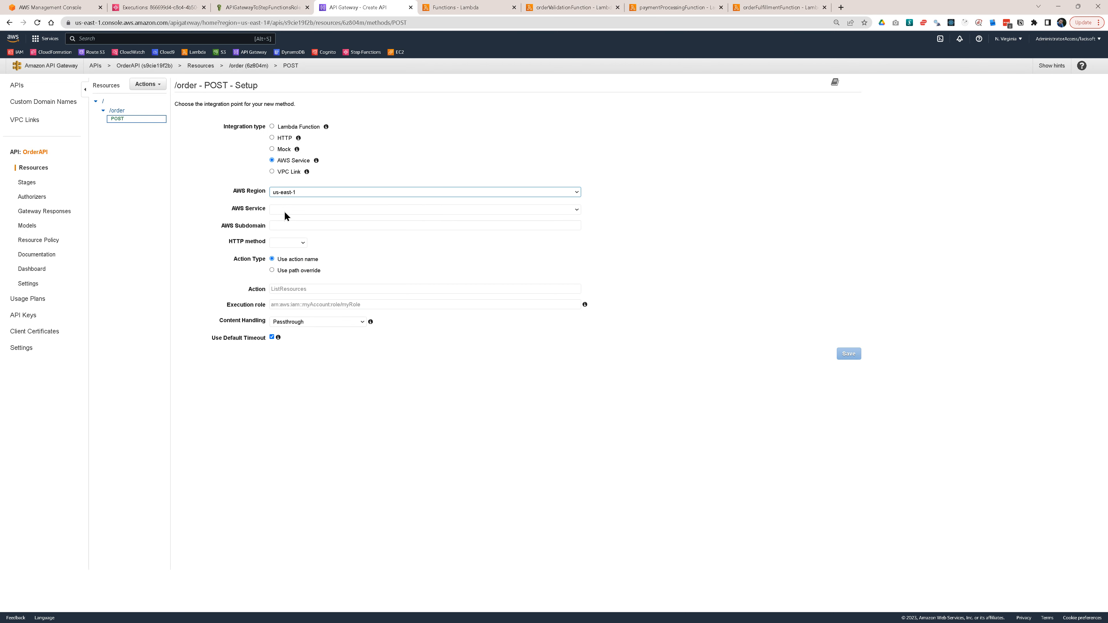
click(284, 210)
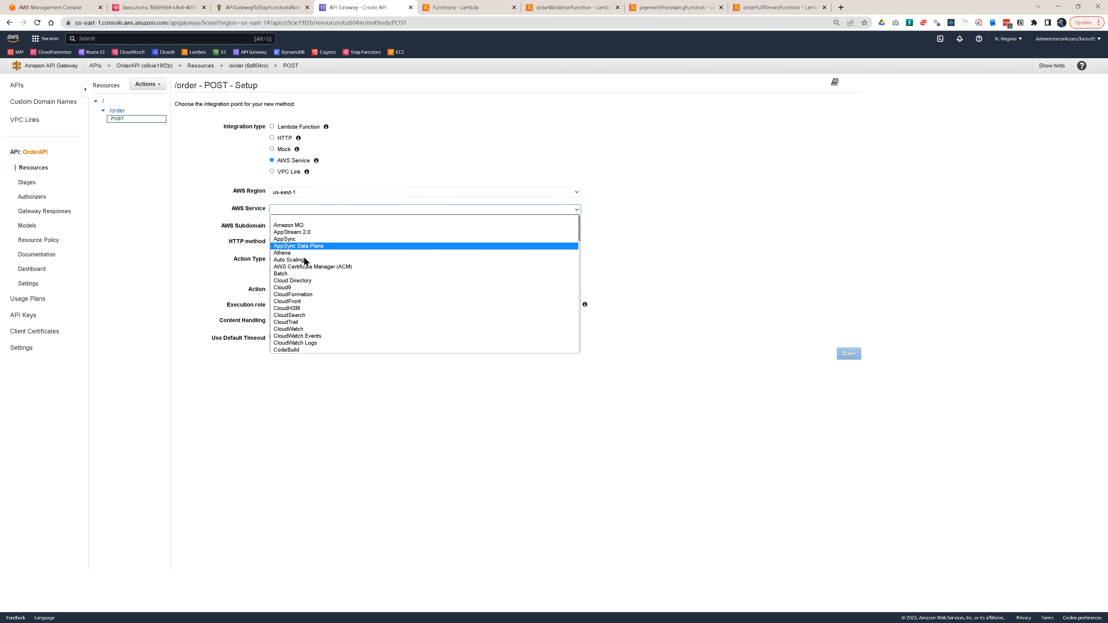
scroll(297, 262, down, 10)
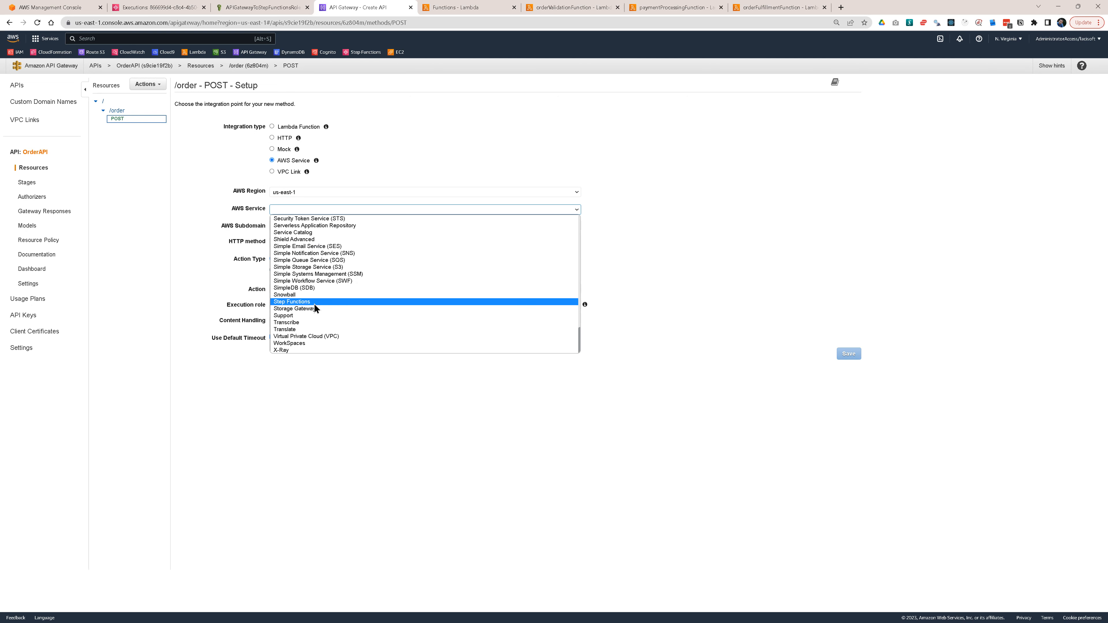
click(306, 301)
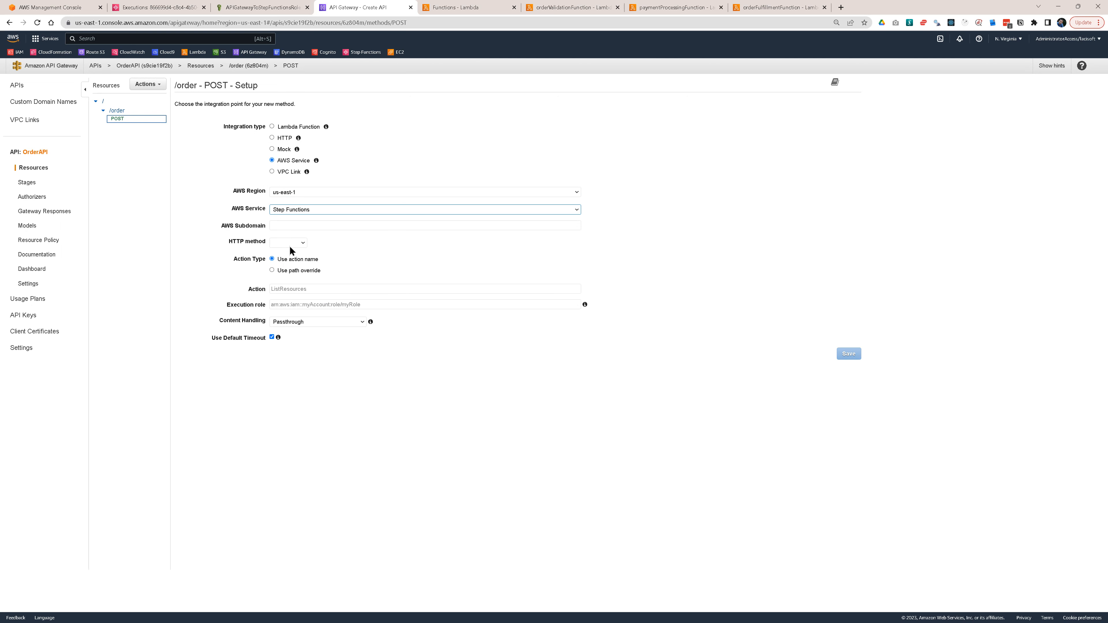
click(300, 245)
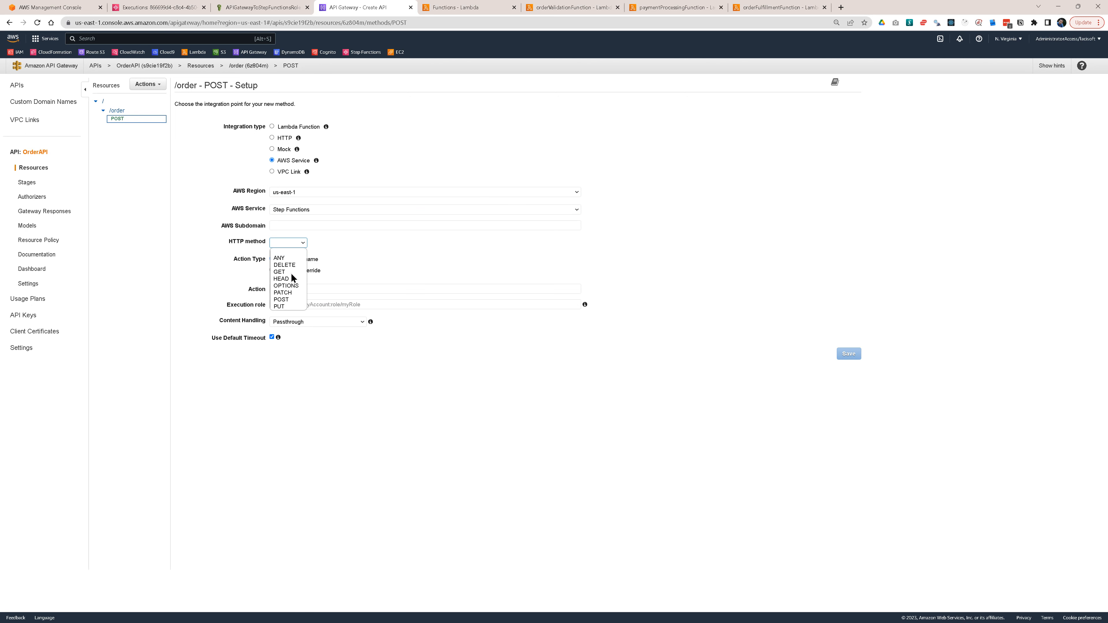
click(295, 304)
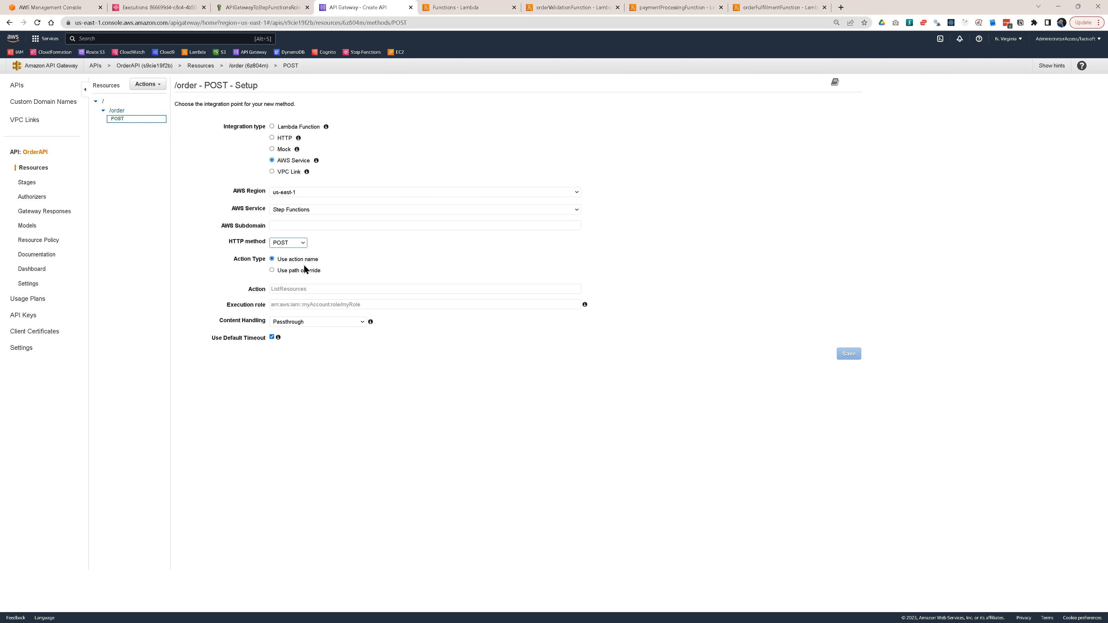
- Set the integration's action to StartExecution, paste the APIGatewayToStepFunctionsRole ARN as the execution role, and save the method
click(300, 289)
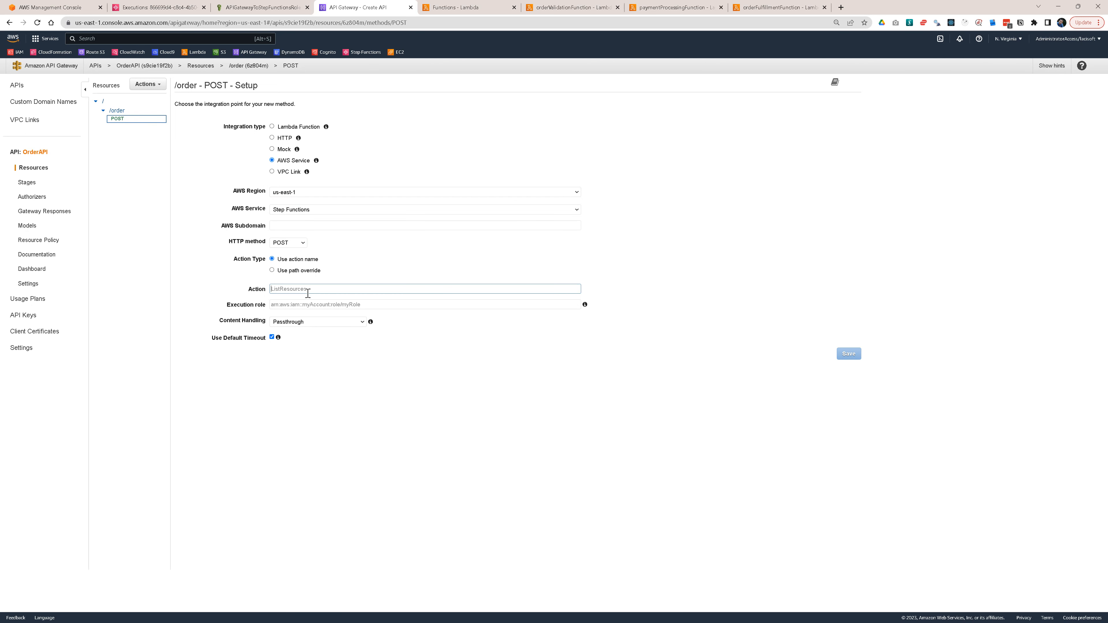
text(StartExecution)
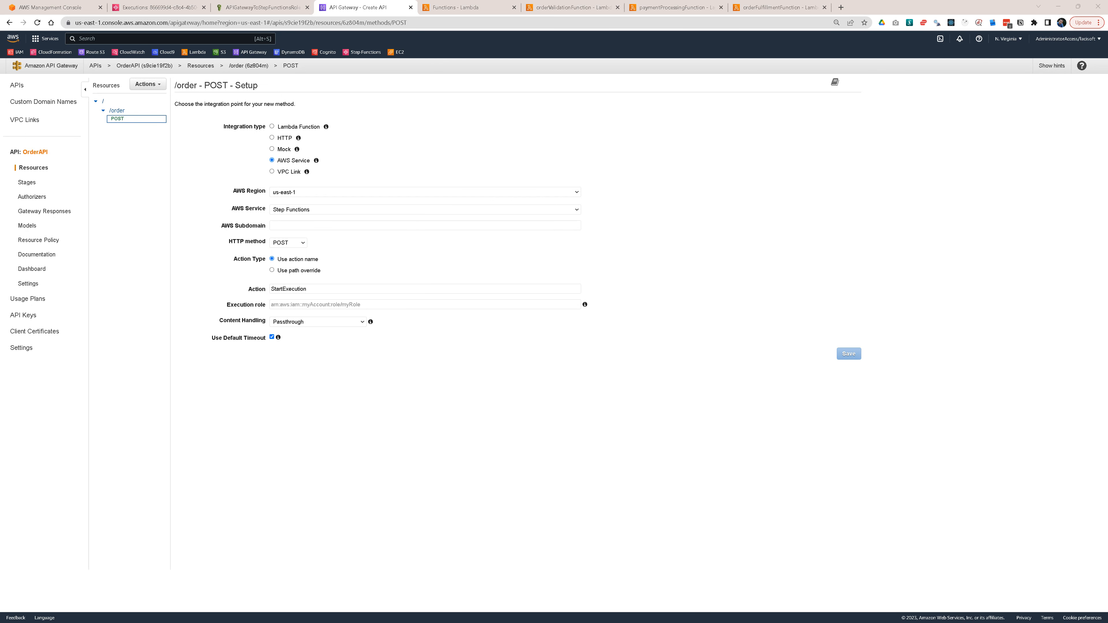
click(322, 304)
key(ctrl+v)
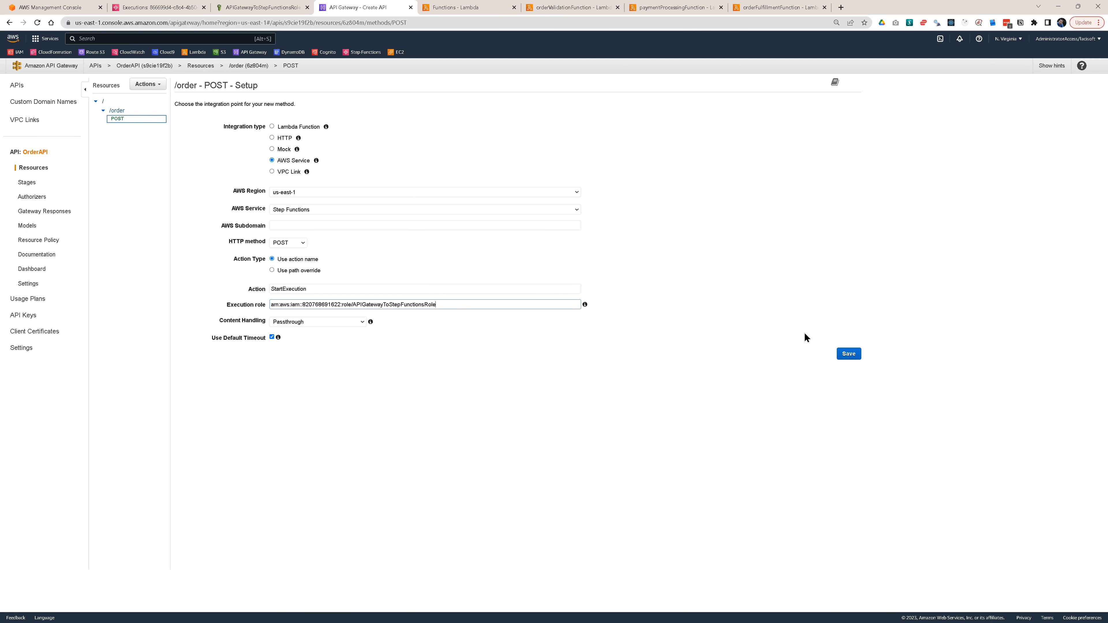
click(848, 354)
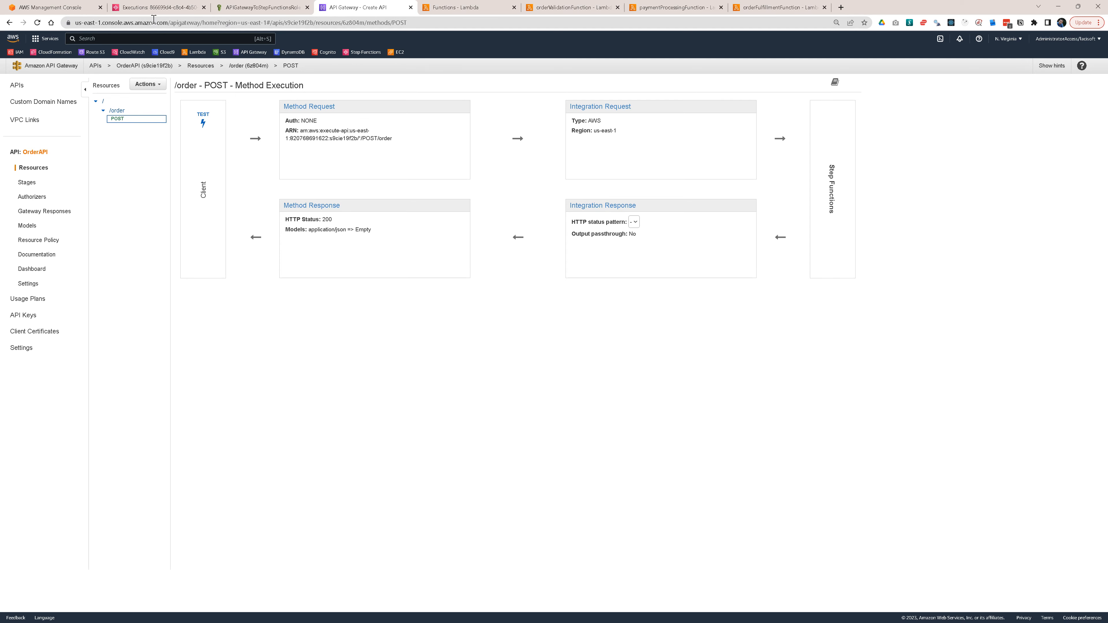
- Copy the ARN of the OrderProcessingSM state machine from its Step Functions details page
click(127, 8)
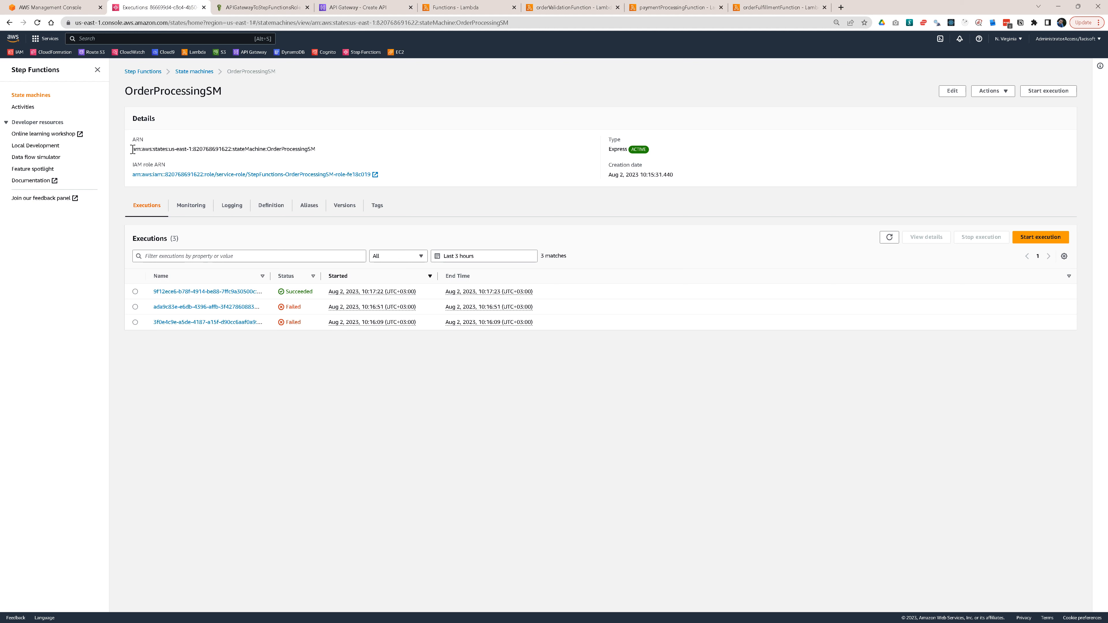
drag(133, 150, 328, 152)
key(ctrl+c)
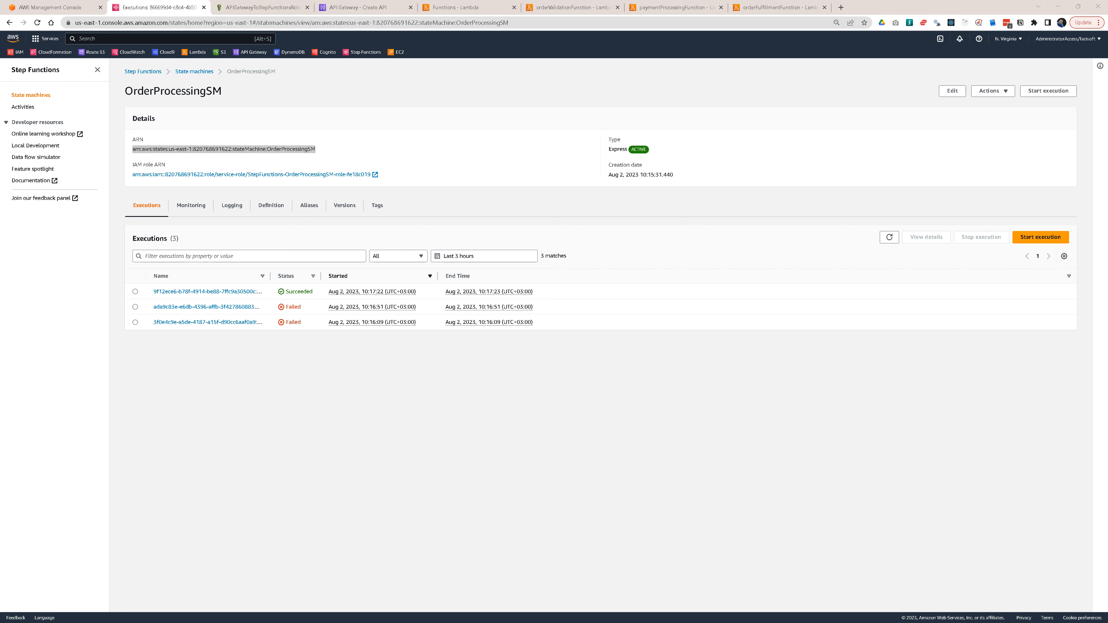
click(233, 151)
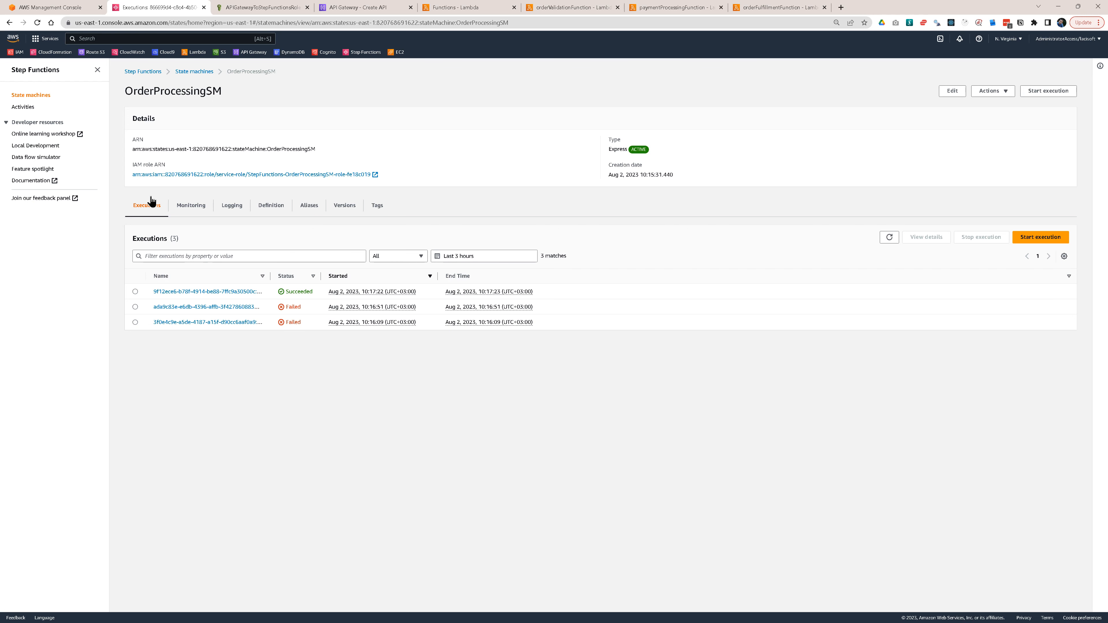
- Open the test page of OrderAPI's /order POST method and enter an indented JSON request body with input, name "MyExecution" and an empty stateMachineArn
click(357, 9)
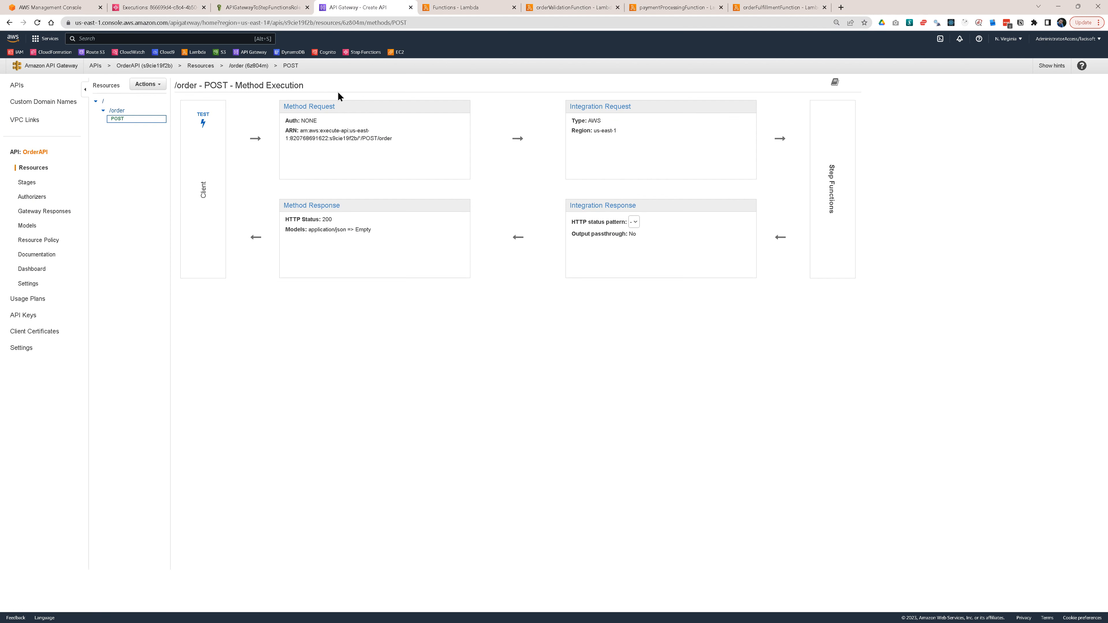
click(202, 120)
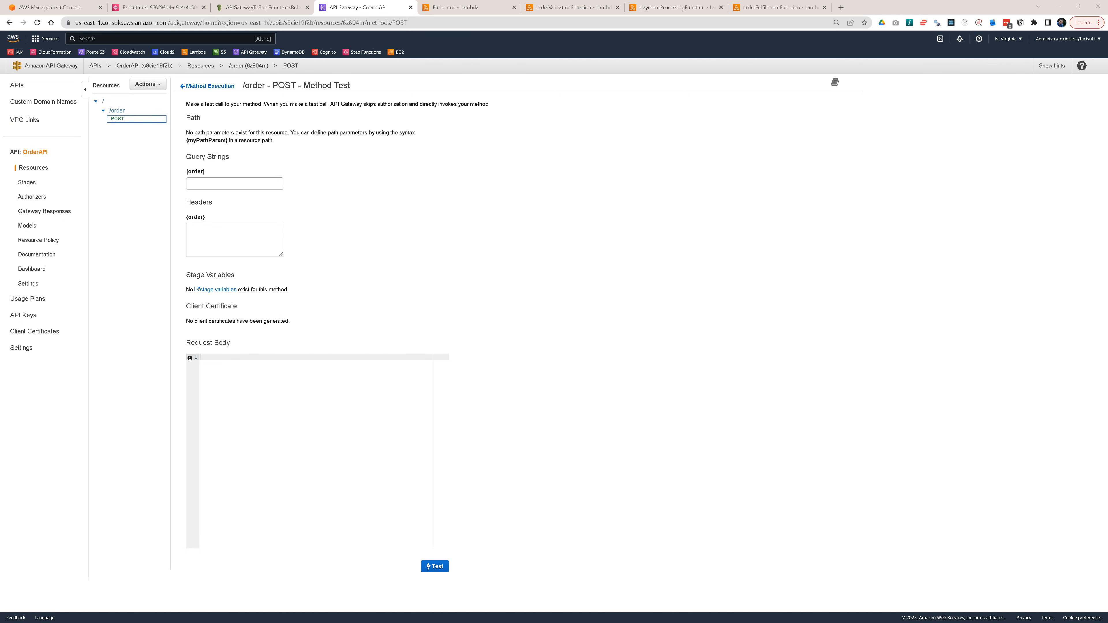
text({ "input": "{\"product\": \"  \", \"paymentMethod\" : \"  \"}", "name": "MyExecution", "stateMachineArn": "" })
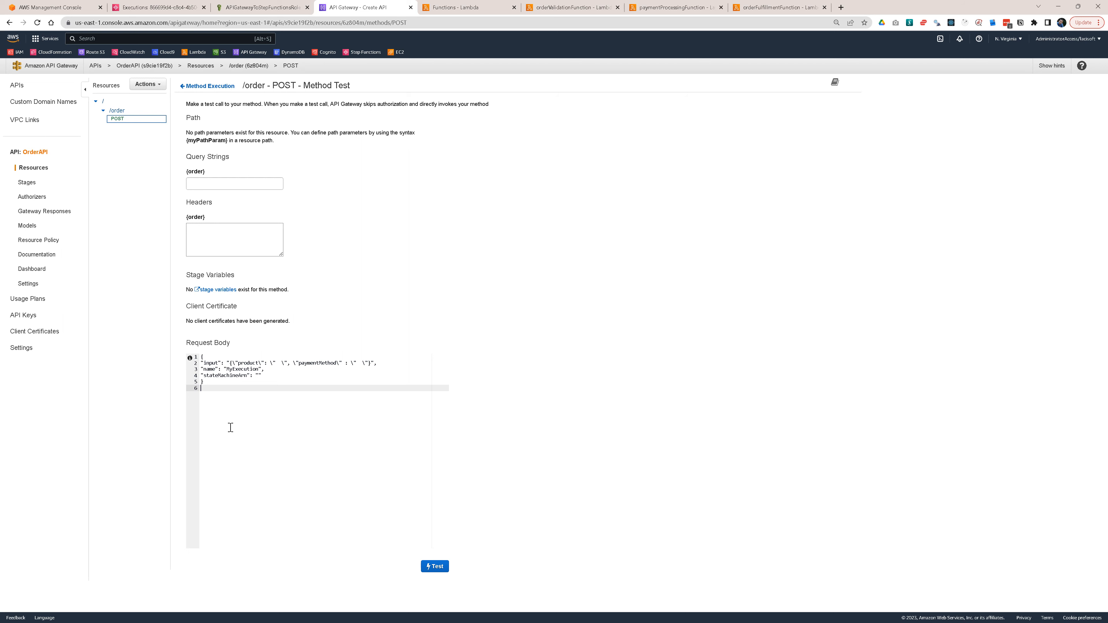
click(201, 363)
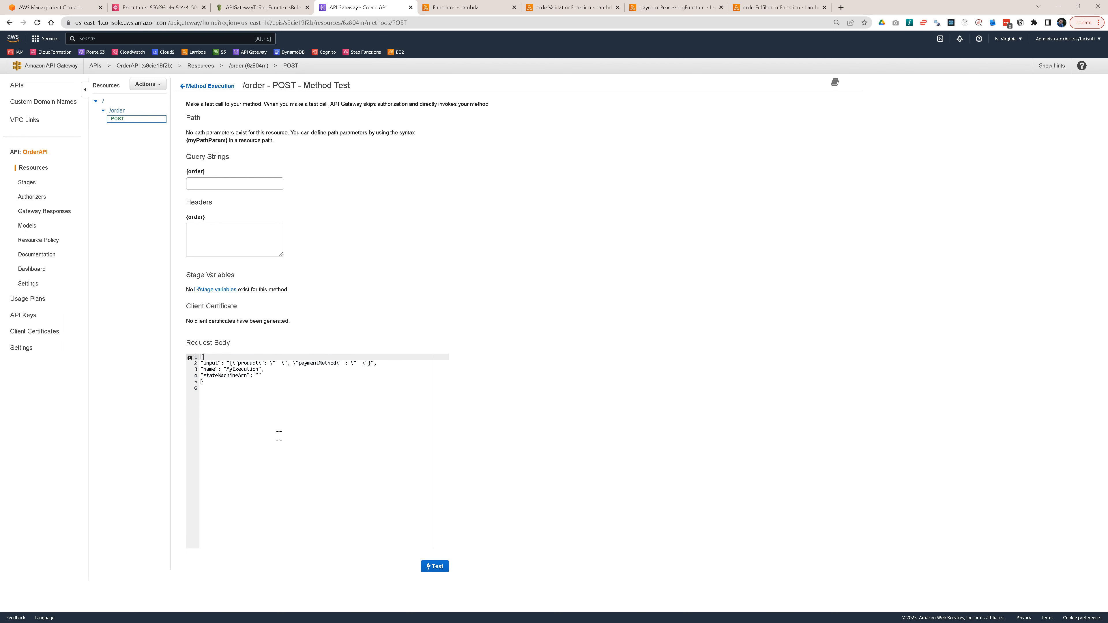
key(Down)
key(Down)
key(Up)
key(Up)
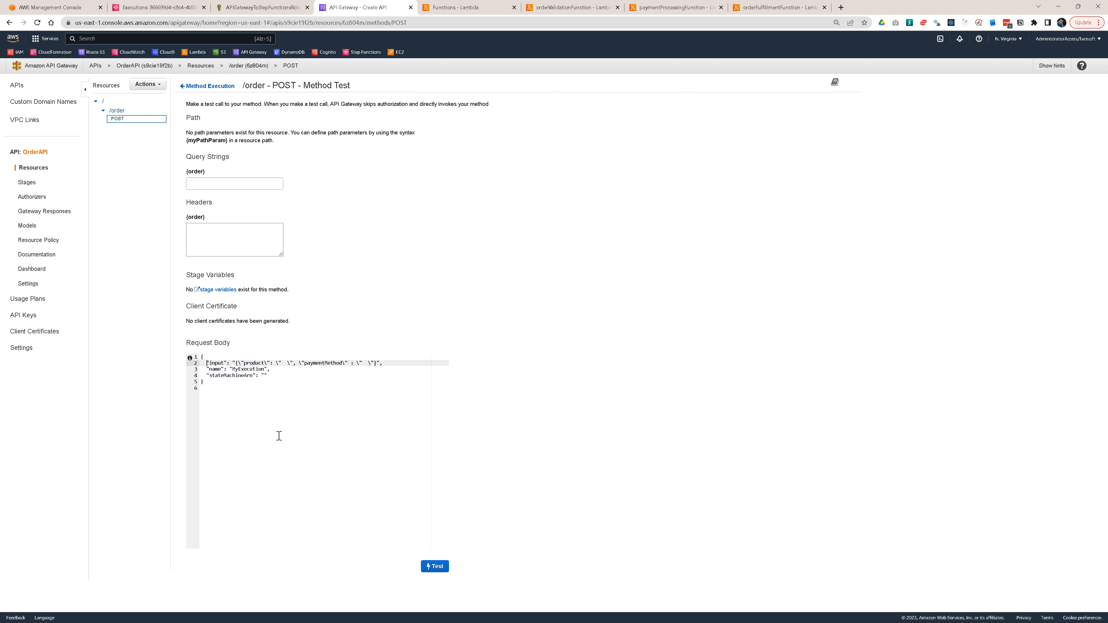
- Complete the request body with product "book", paymentMethod "card" and the copied OrderProcessingSM ARN as stateMachineArn, and run the test
click(280, 366)
click(281, 363)
text(book)
text(card)
click(262, 376)
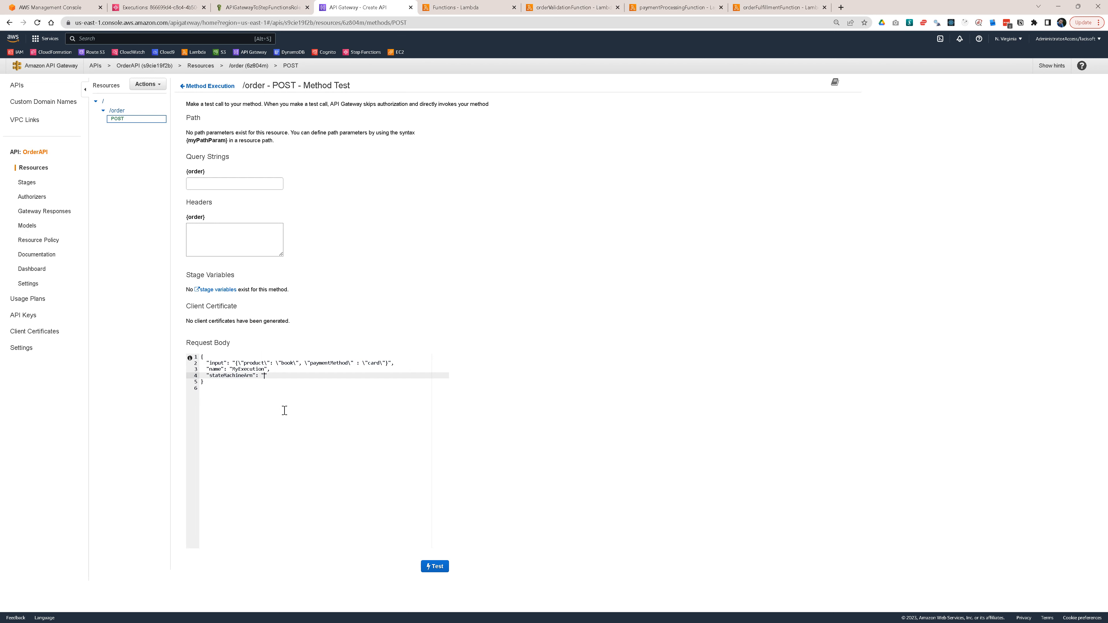
key(ctrl+v)
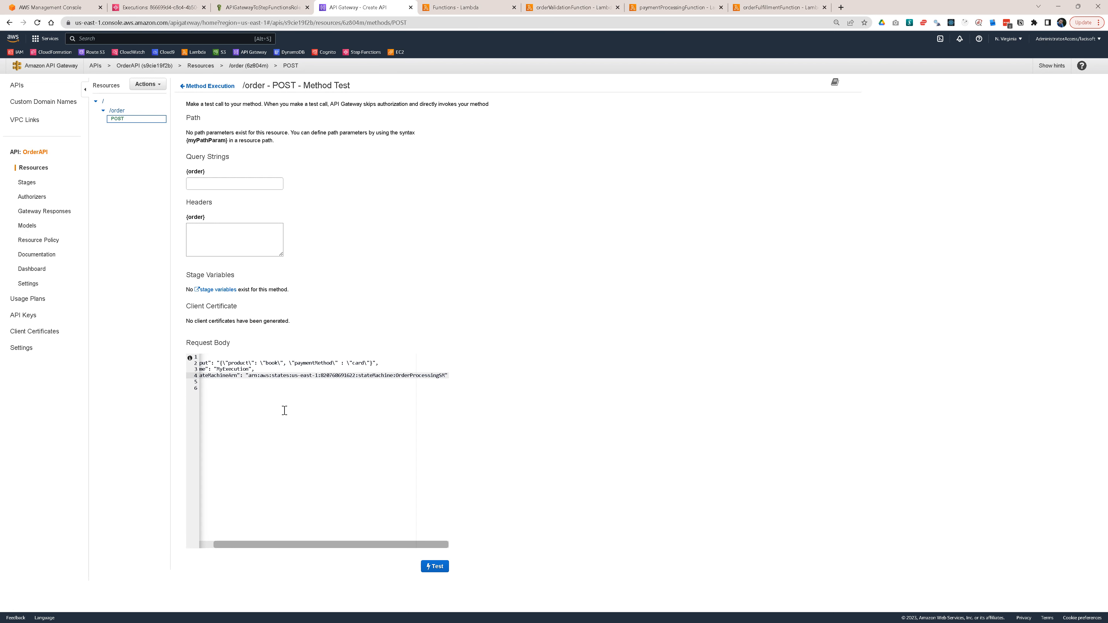
key(Home)
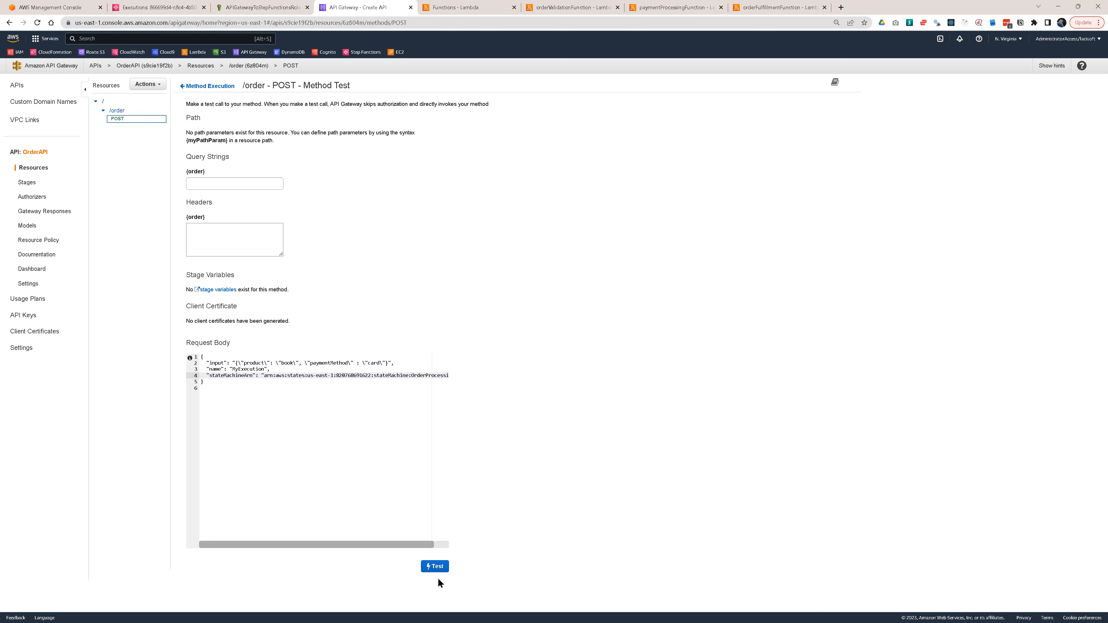
click(434, 567)
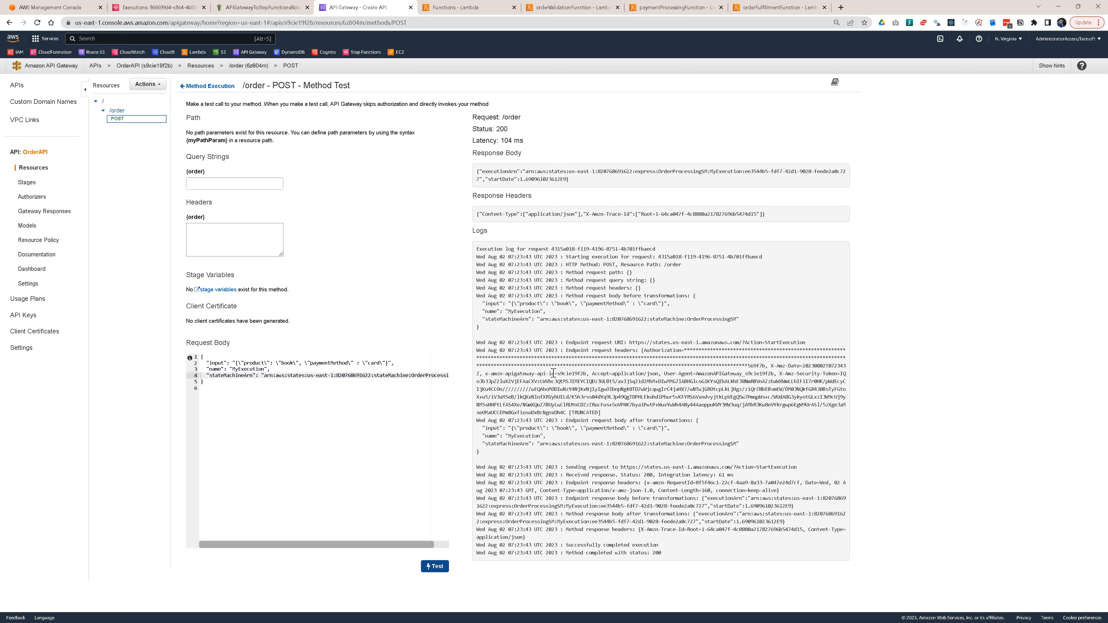
- Refresh the OrderProcessingSM executions in Step Functions, open the newest MyExecution run, and inspect the output of its Choice (1) step
click(153, 8)
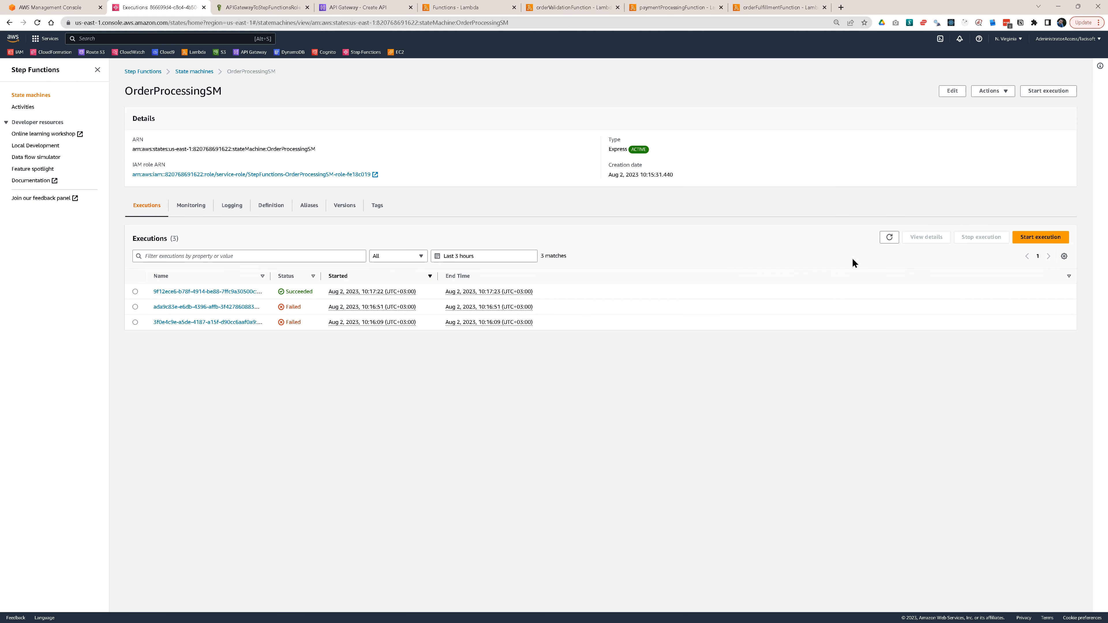
click(890, 238)
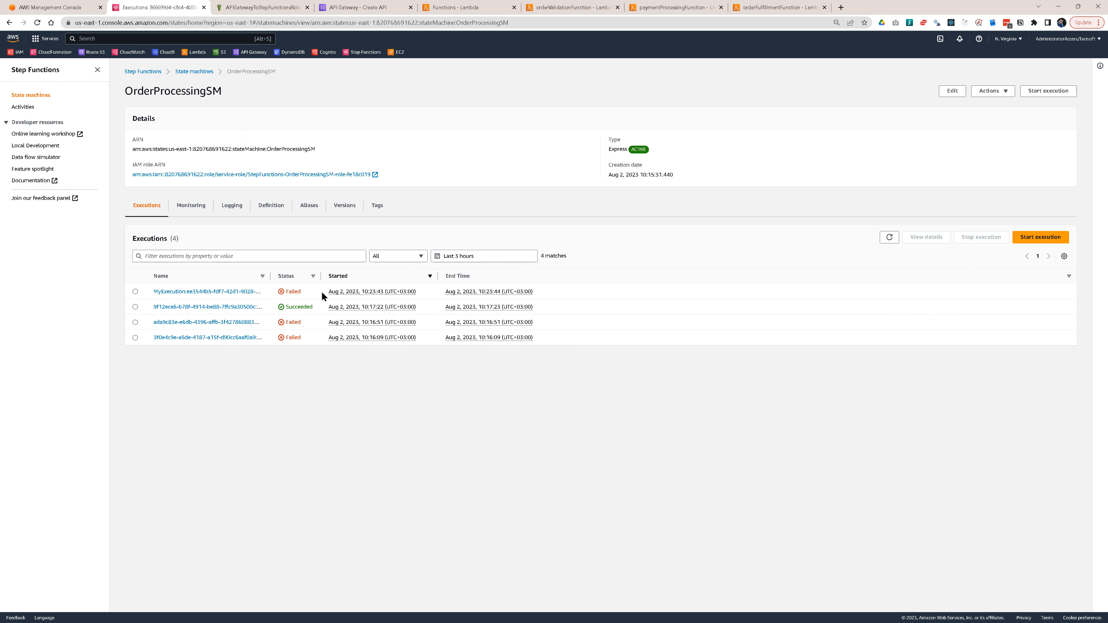
click(200, 292)
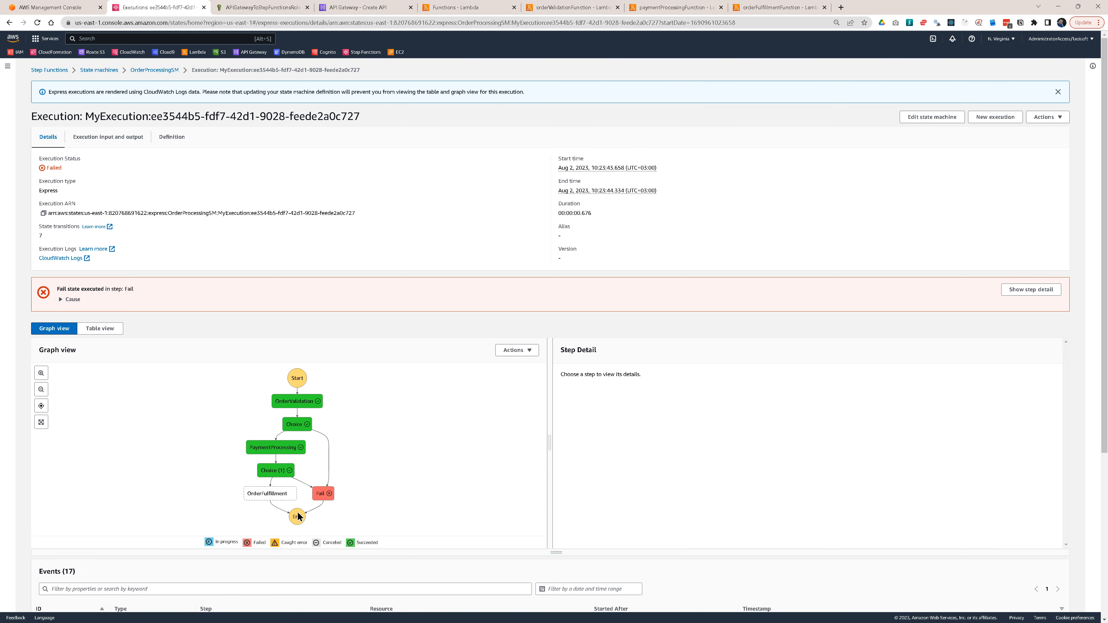
click(274, 474)
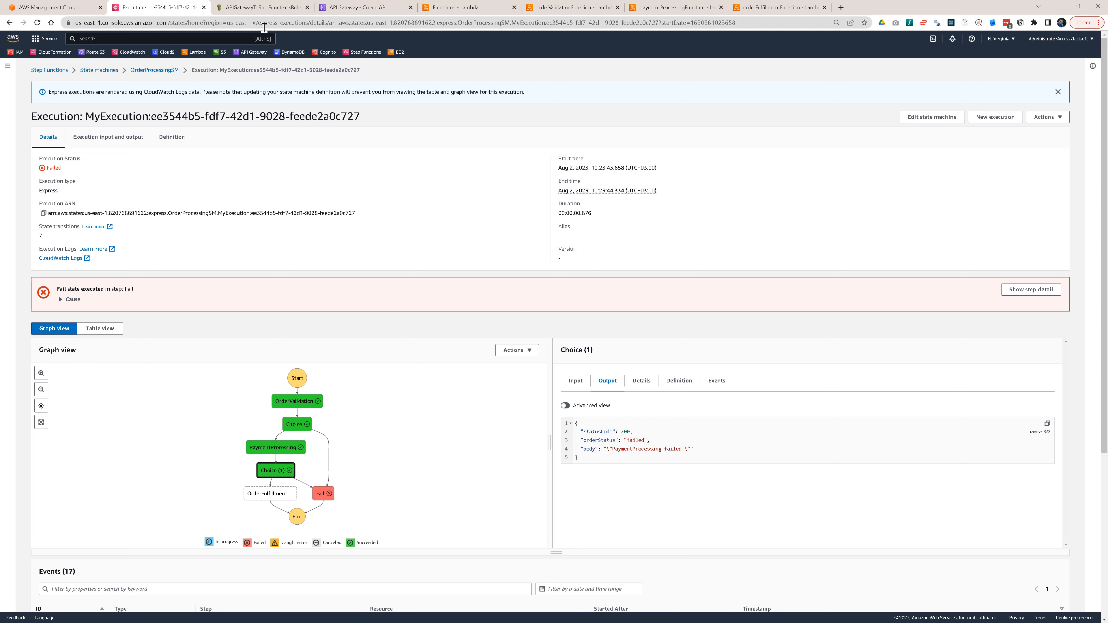
- Return to OrderAPI in API Gateway and change the /order POST integration request's action to StartSyncExecution
click(266, 7)
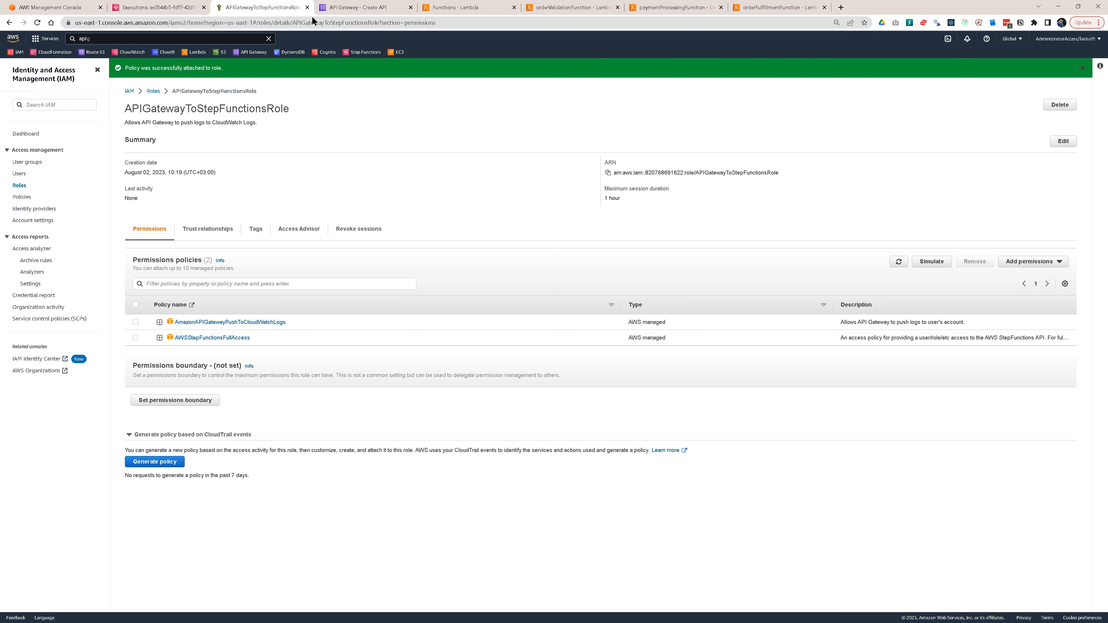
click(358, 8)
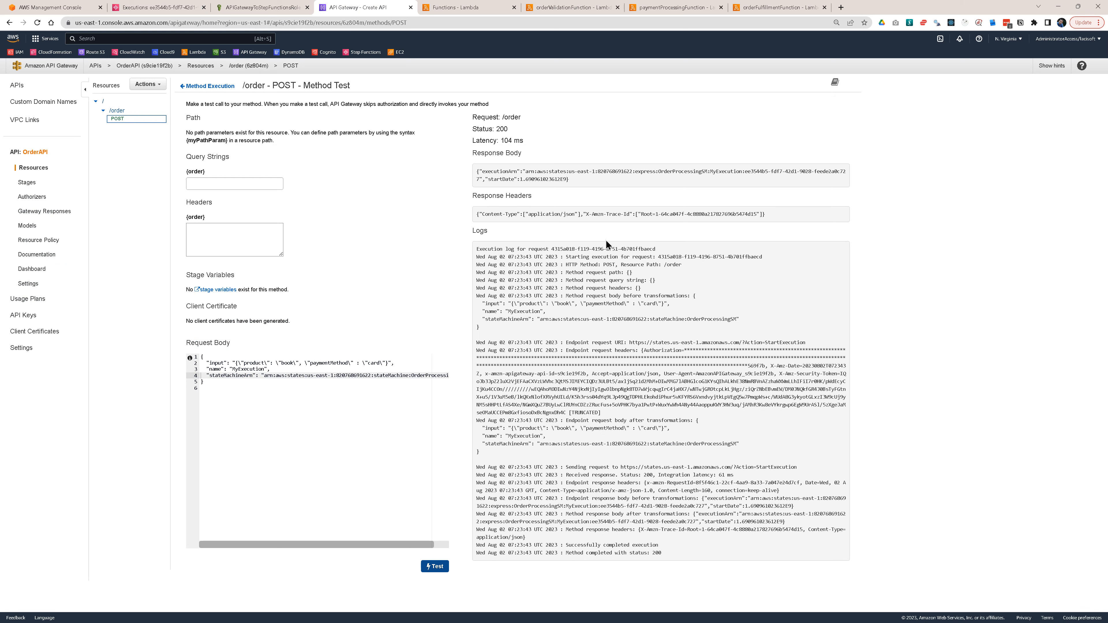
click(266, 403)
key(ctrl+a)
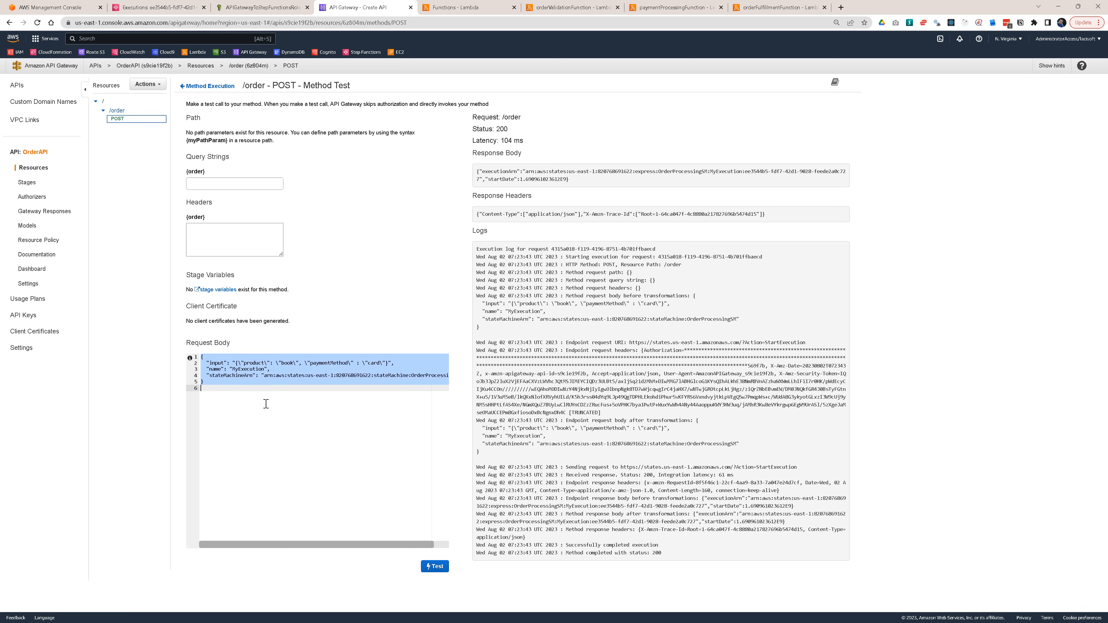
click(201, 86)
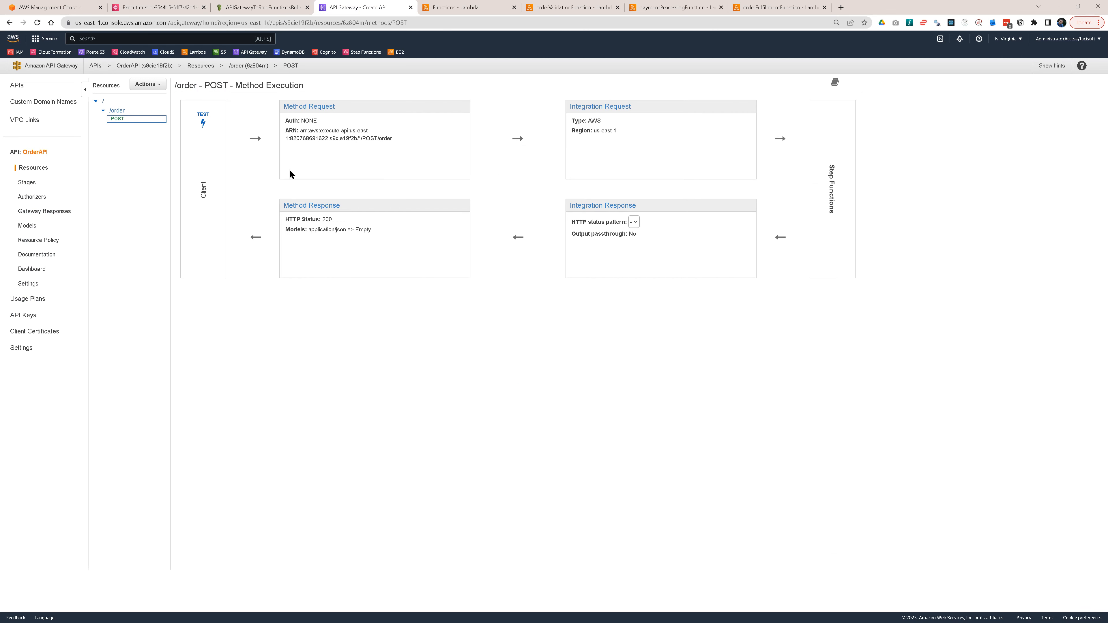
click(621, 107)
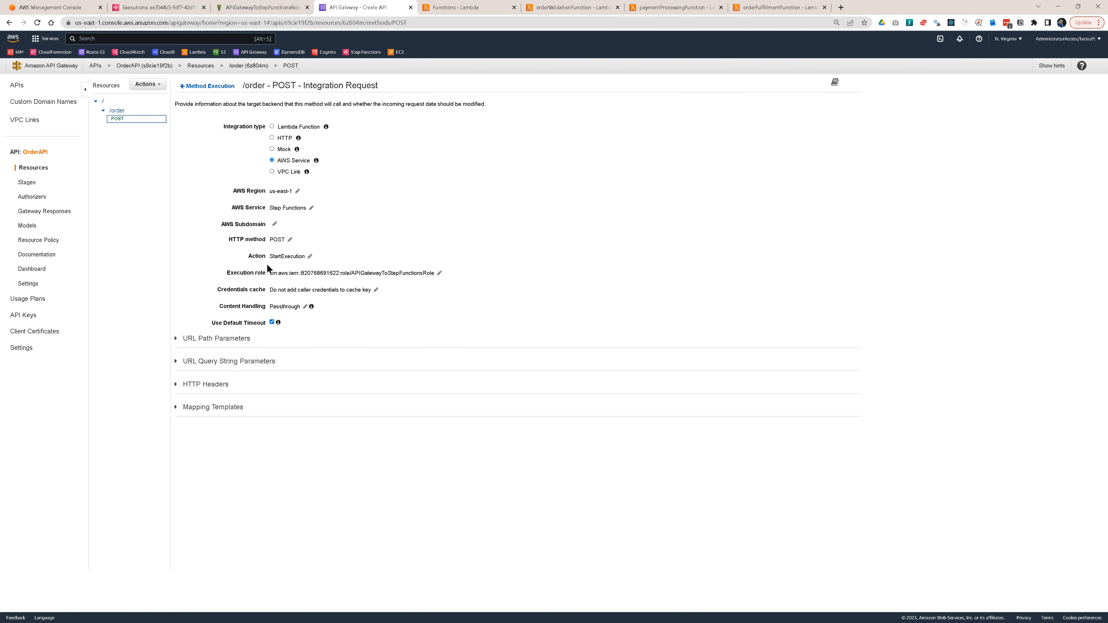
click(310, 256)
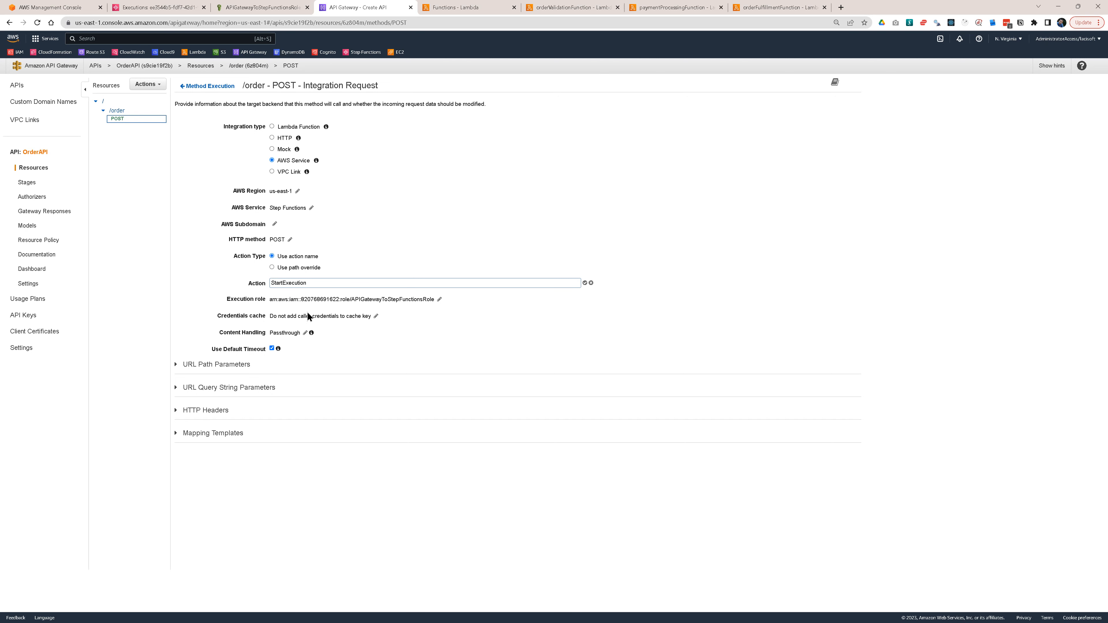
text(Sync)
click(584, 283)
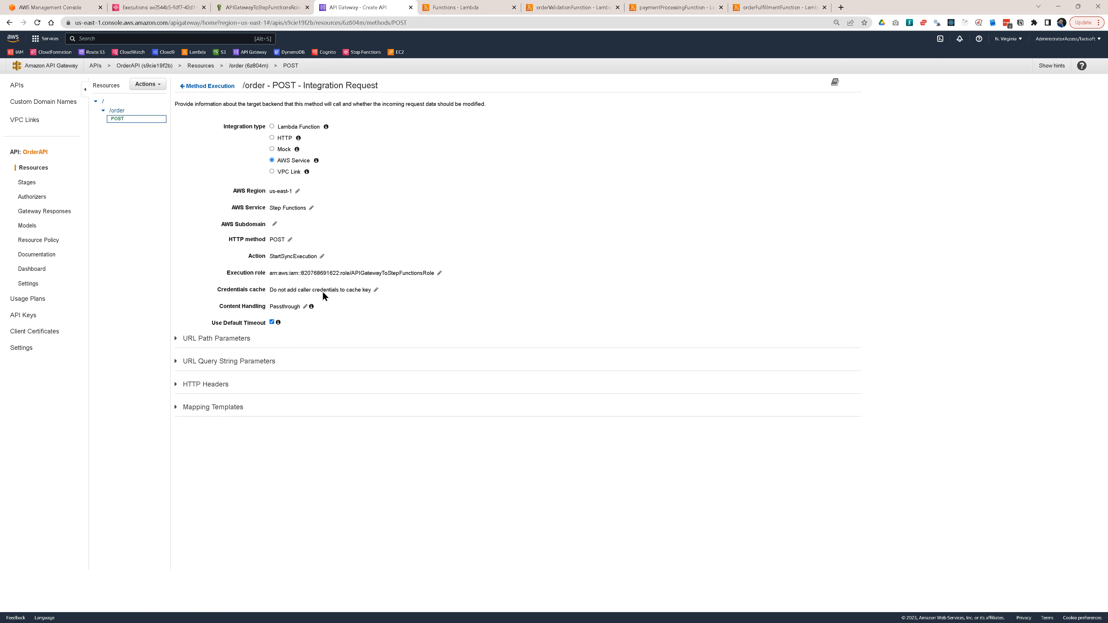
- Reopen the /order POST test page, change paymentMethod to "creditcard" in the request body, and run the test
click(182, 85)
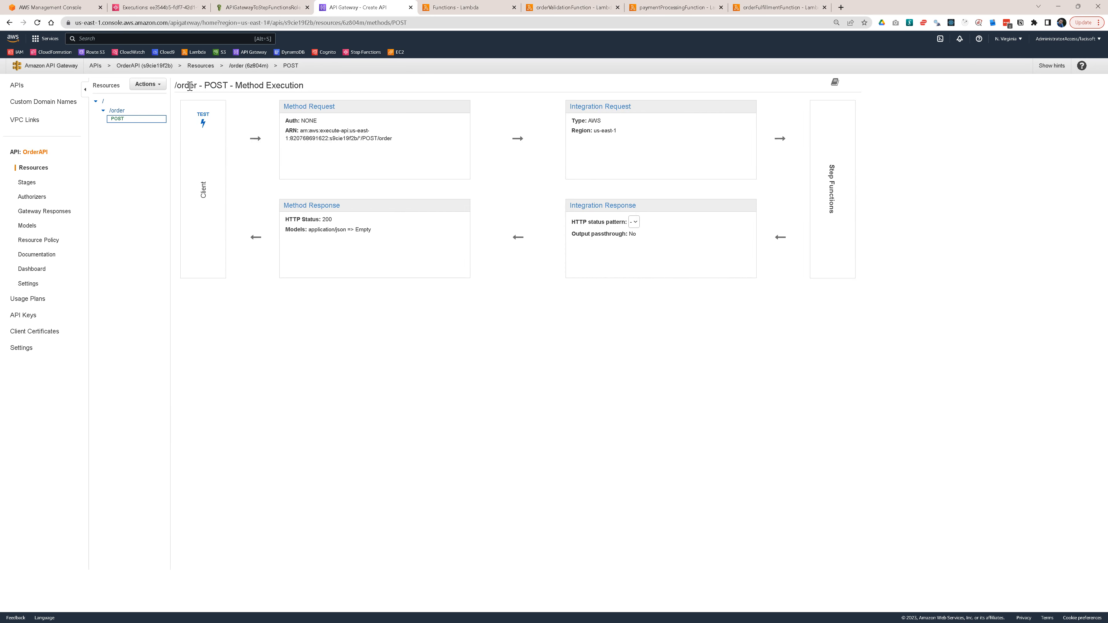
click(204, 122)
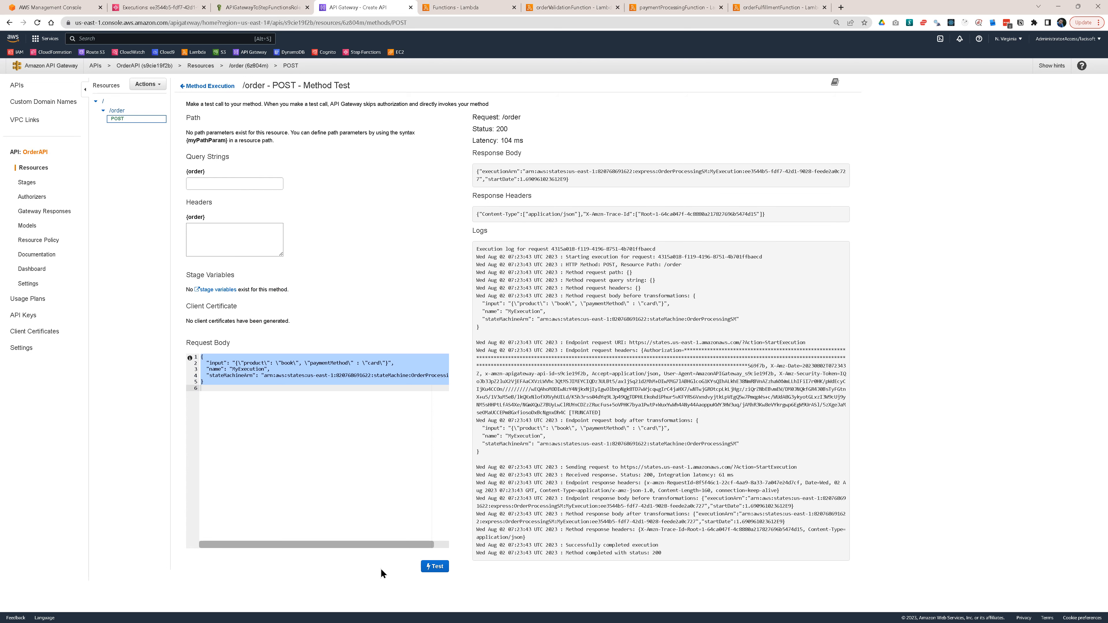
click(298, 400)
click(366, 357)
key(Down)
text(cr)
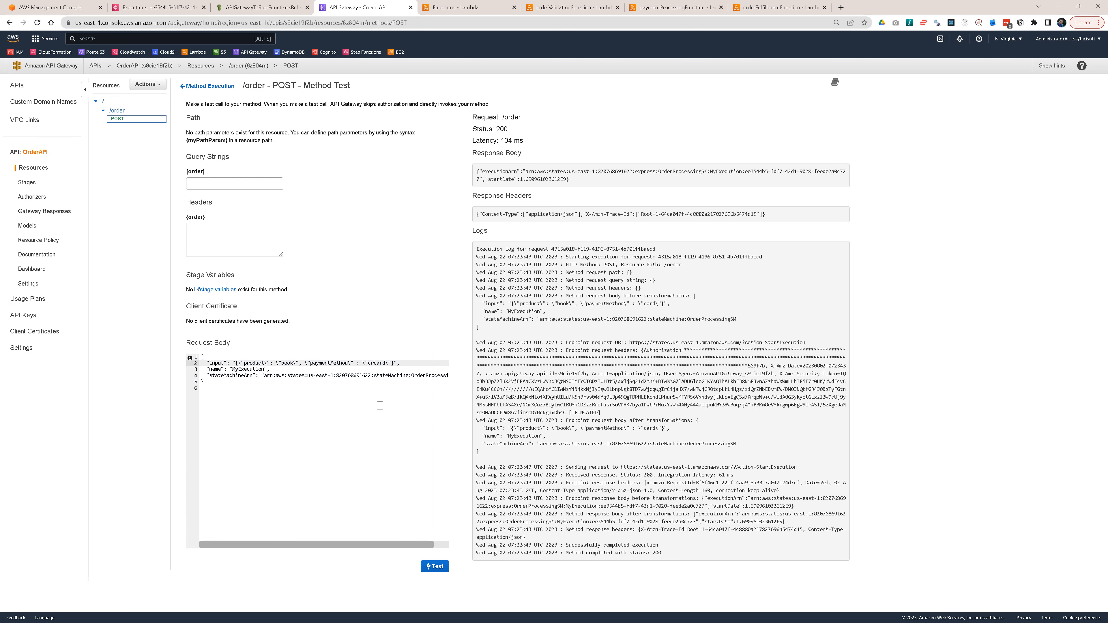
text(edit)
click(435, 567)
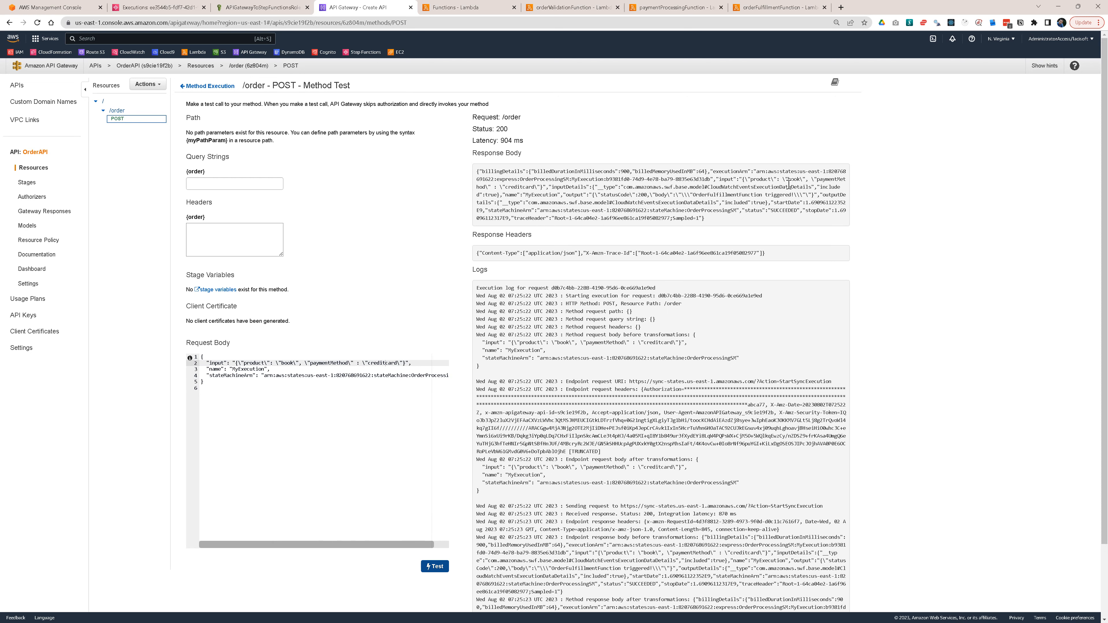
- Examine the output and status values in the test's response body
click(584, 193)
drag(566, 194, 802, 195)
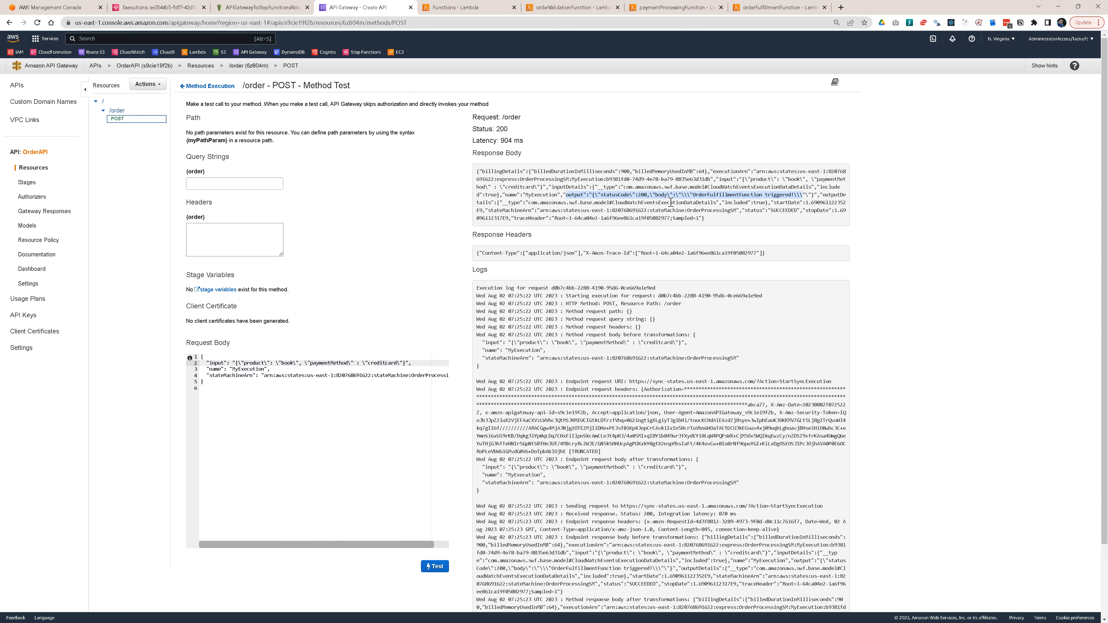
double_click(784, 210)
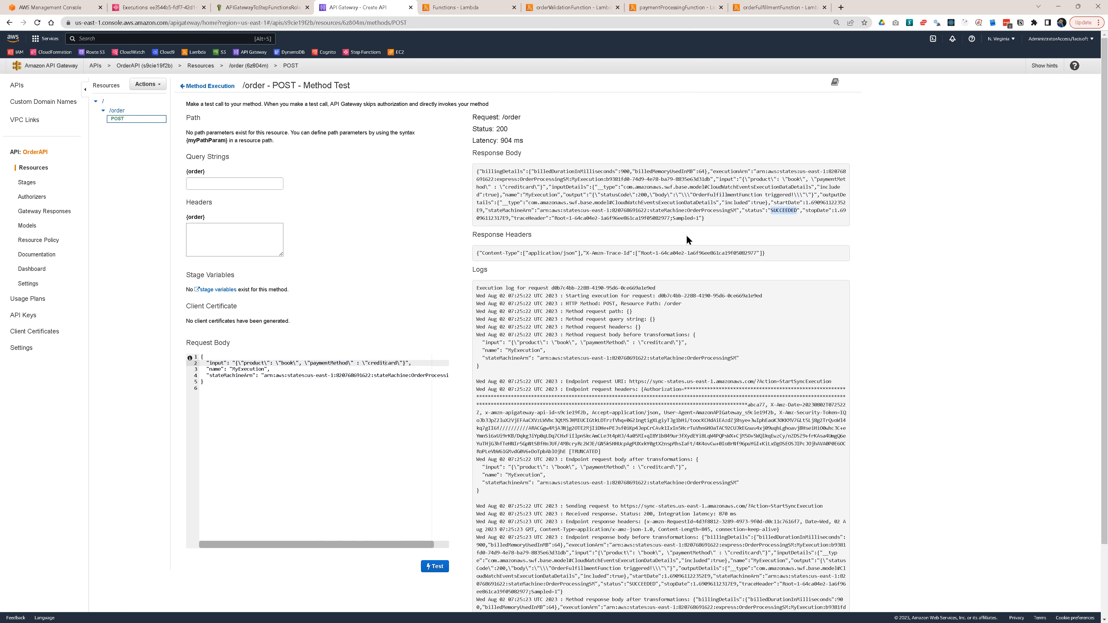
- Open the newest MyExecution run of OrderProcessingSM in Step Functions to view its graph
click(185, 7)
click(163, 71)
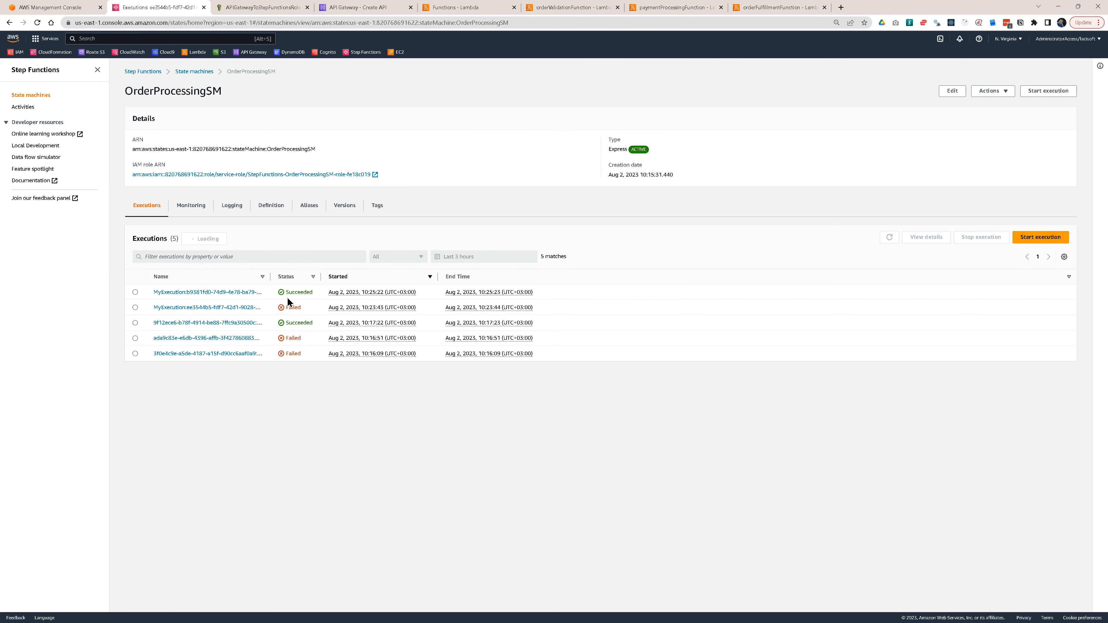
click(214, 293)
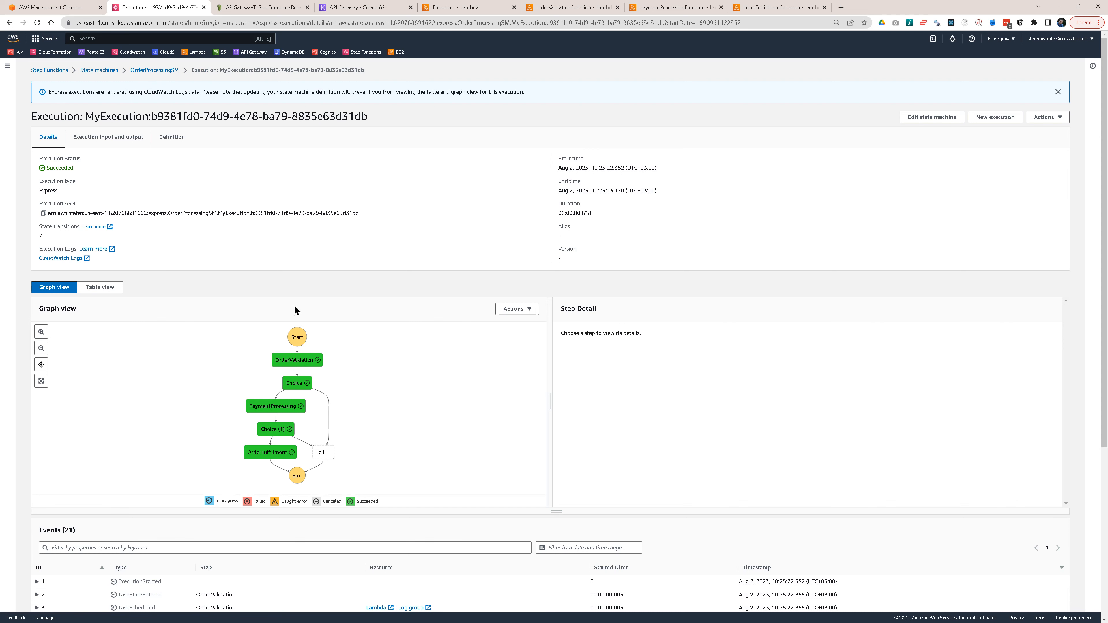
- Return to the /order POST test page in API Gateway and copy the entire request body
click(360, 8)
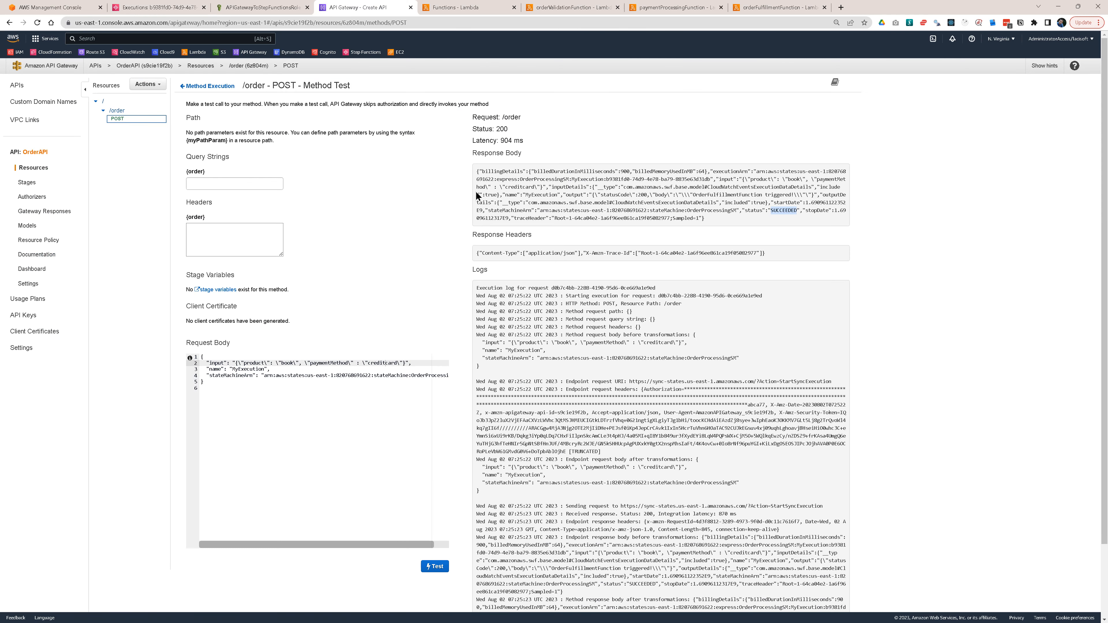
click(310, 396)
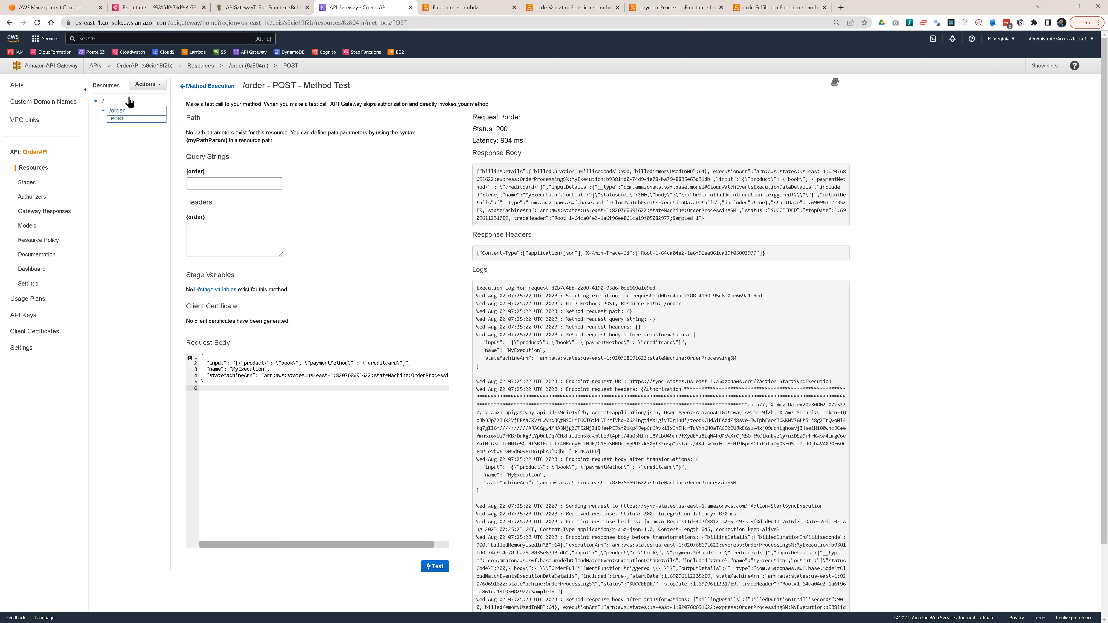
key(ctrl+a)
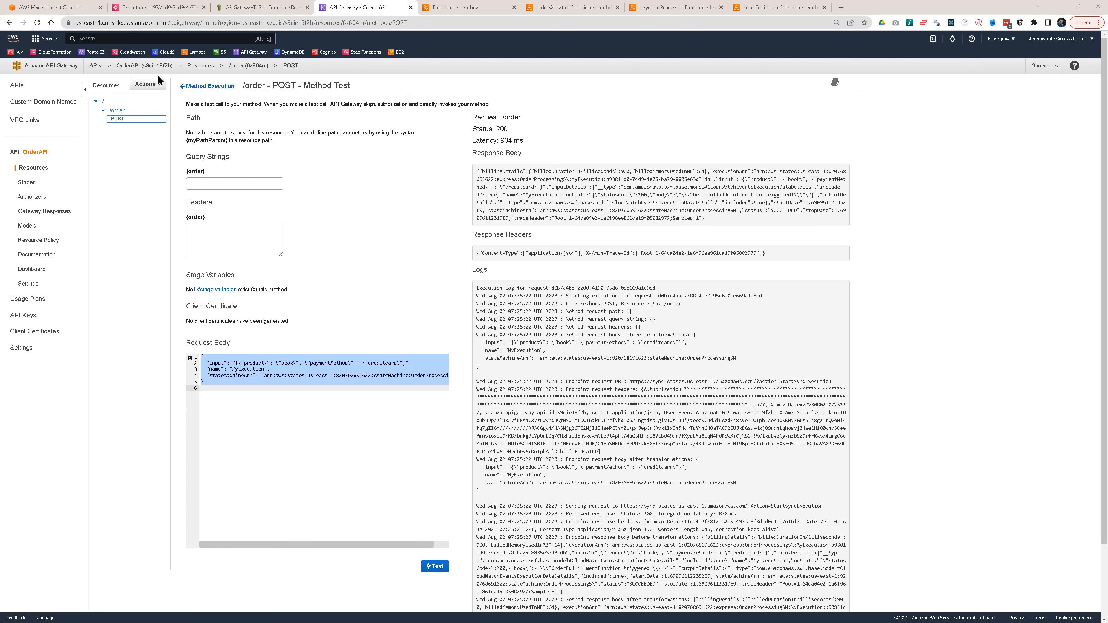
- Deploy OrderAPI to a new stage named dev
click(148, 84)
click(151, 206)
click(571, 108)
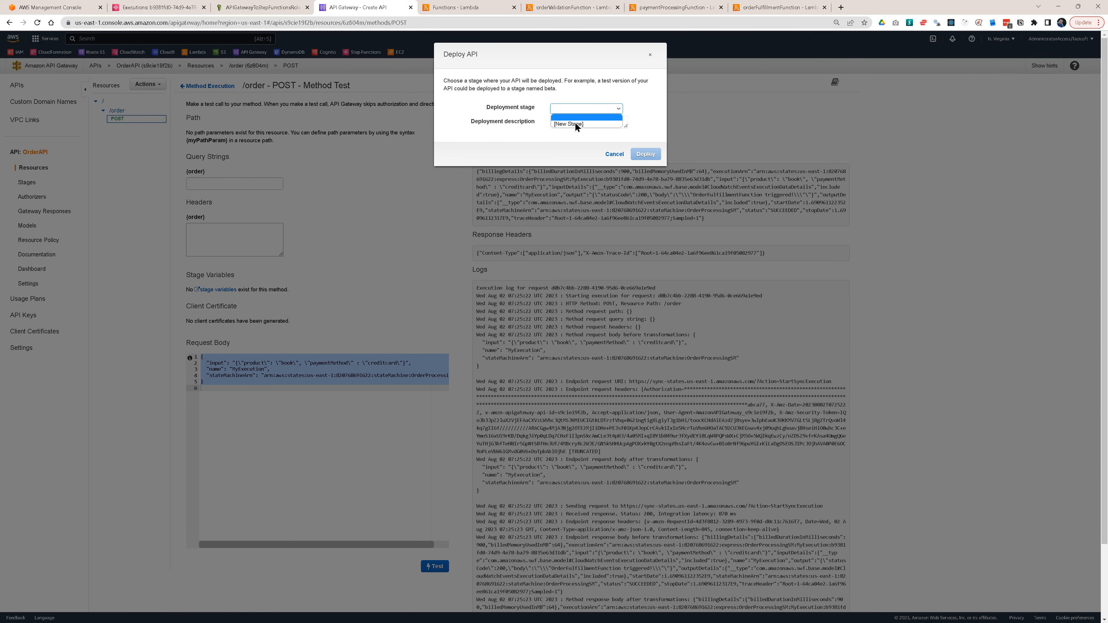
click(576, 124)
click(573, 121)
text(dev)
click(645, 183)
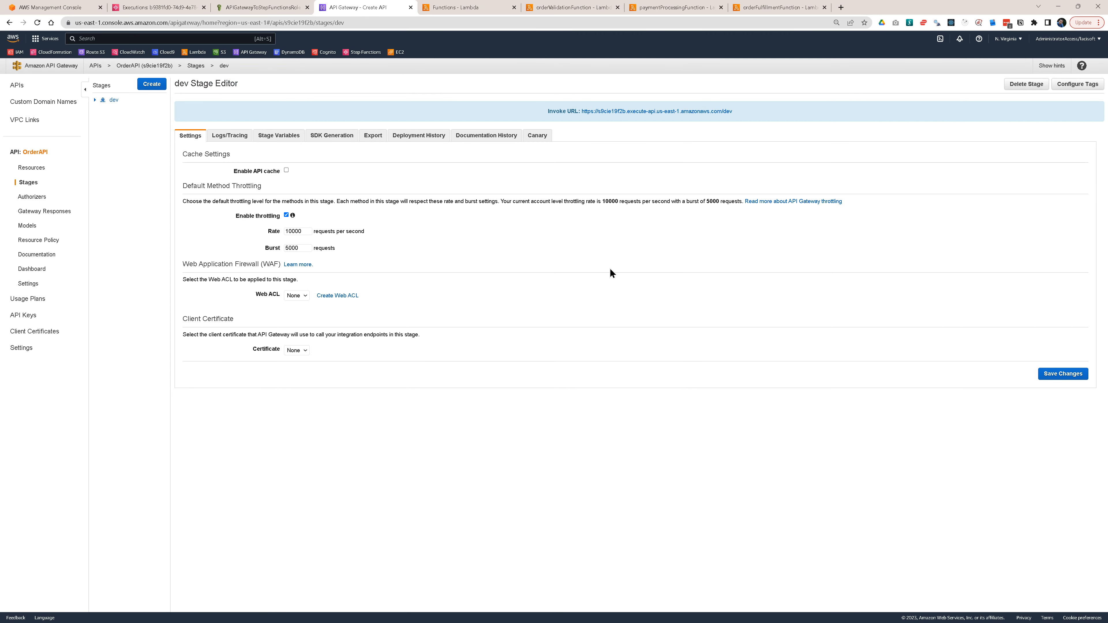
- Copy the dev stage's invoke URL, switch to Postman in a maximized window, and paste it as the request URL
drag(737, 112, 580, 117)
key(ctrl+c)
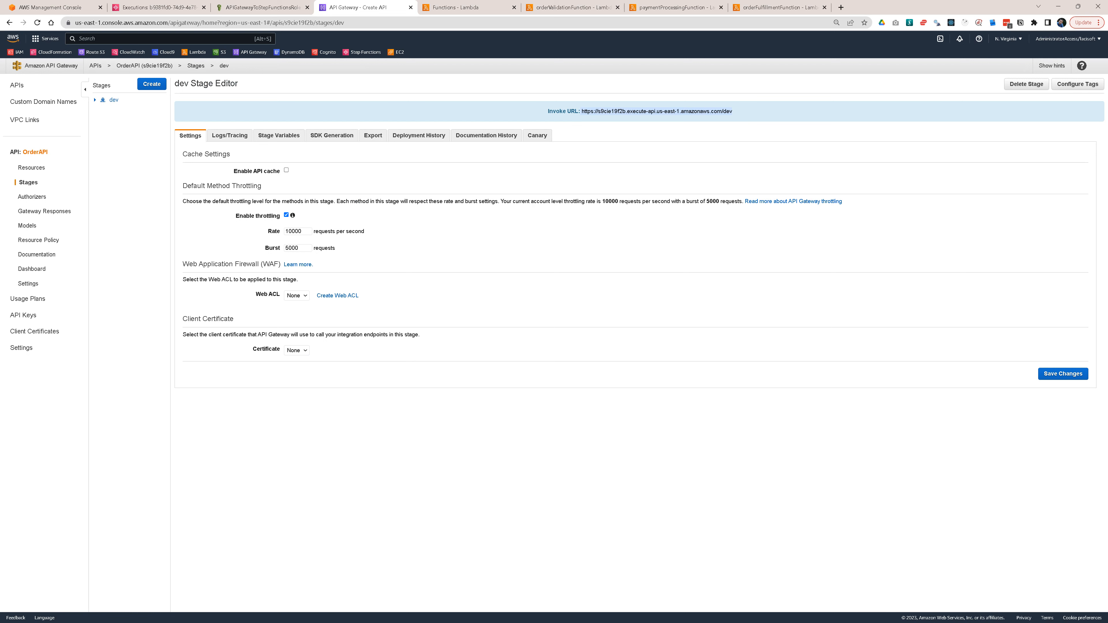
mouse_move(429, 262)
mouse_down()
mouse_move(588, 216)
mouse_move(526, 140)
mouse_up()
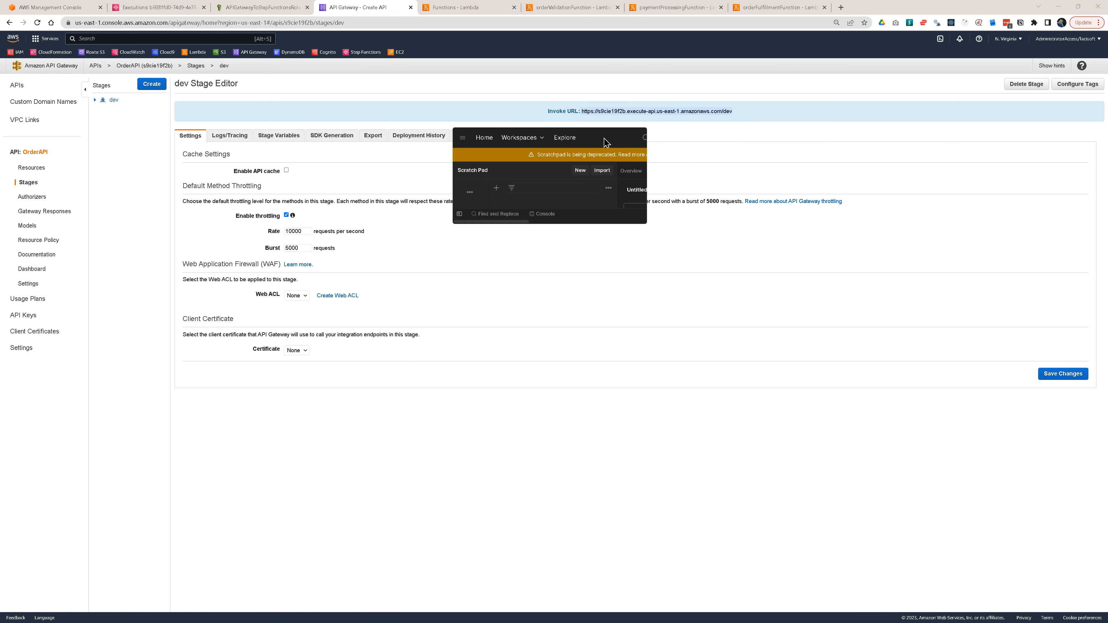
double_click(610, 142)
click(268, 85)
key(ctrl+v)
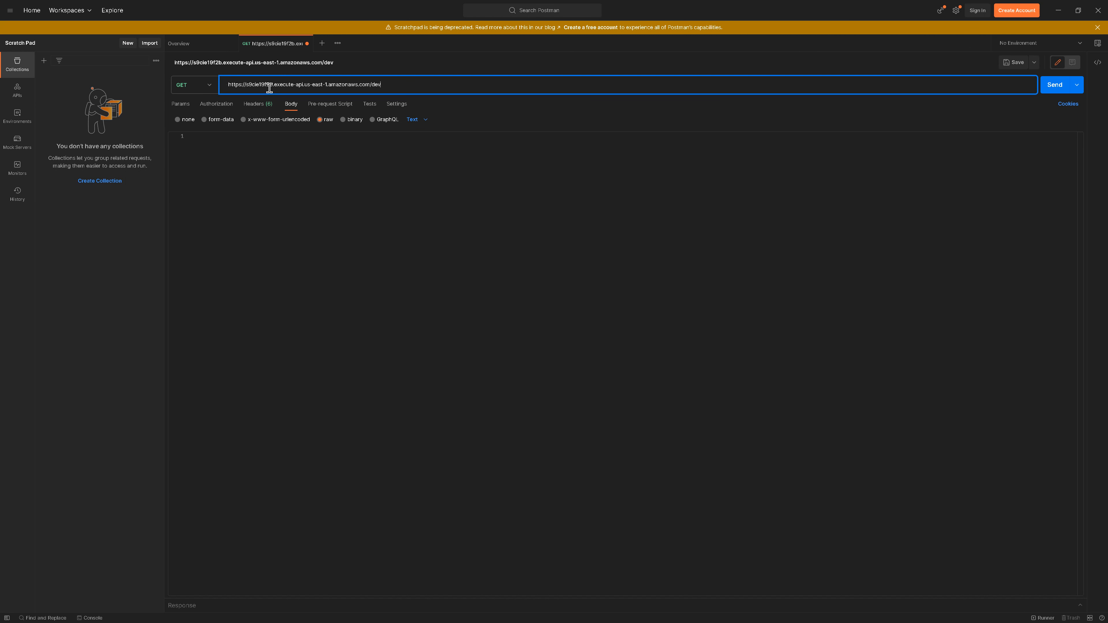
- Append /order to the request URL and set the request method to POST
text(oder)
key(BackSpace)
key(BackSpace)
text(r)
double_click(388, 84)
click(413, 196)
click(203, 86)
click(196, 124)
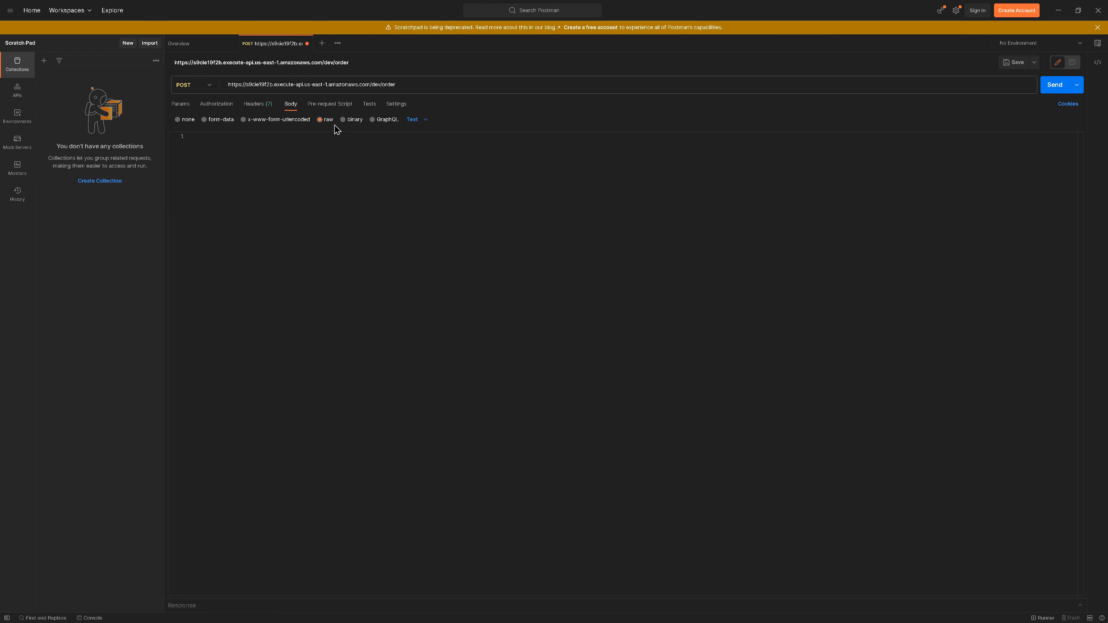
- Paste the copied JSON with product "book" and paymentMethod "creditcard" into the raw request body and send the request
click(282, 188)
key(ctrl+v)
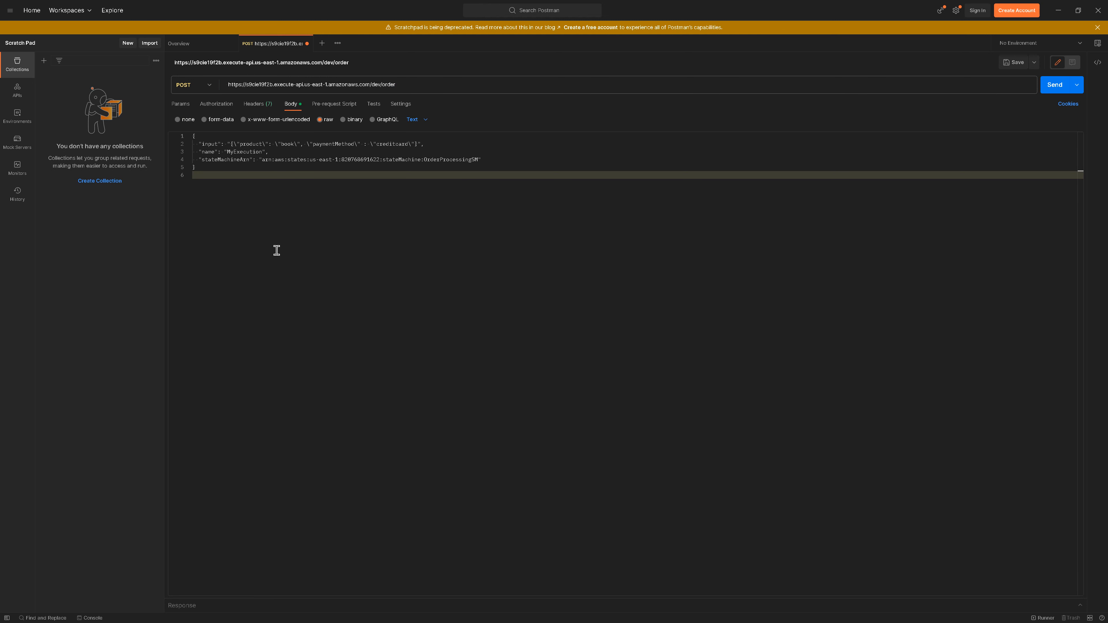
click(241, 170)
click(244, 144)
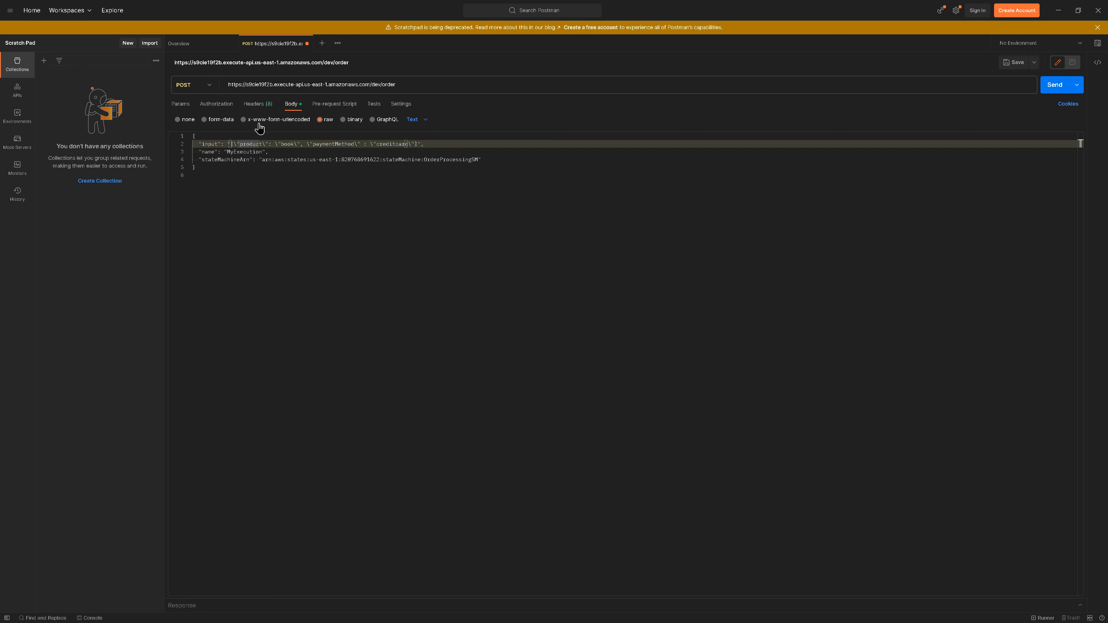
click(1054, 85)
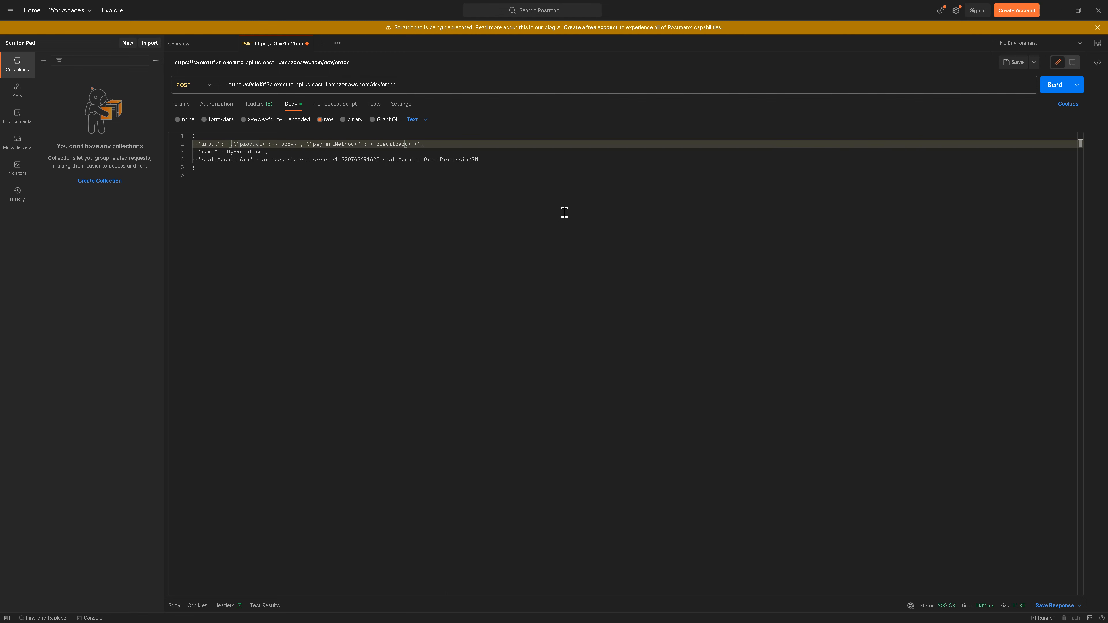
- Resend the order request, enlarge the response pane, and examine the output value in the returned JSON
click(469, 304)
key(ctrl+Return)
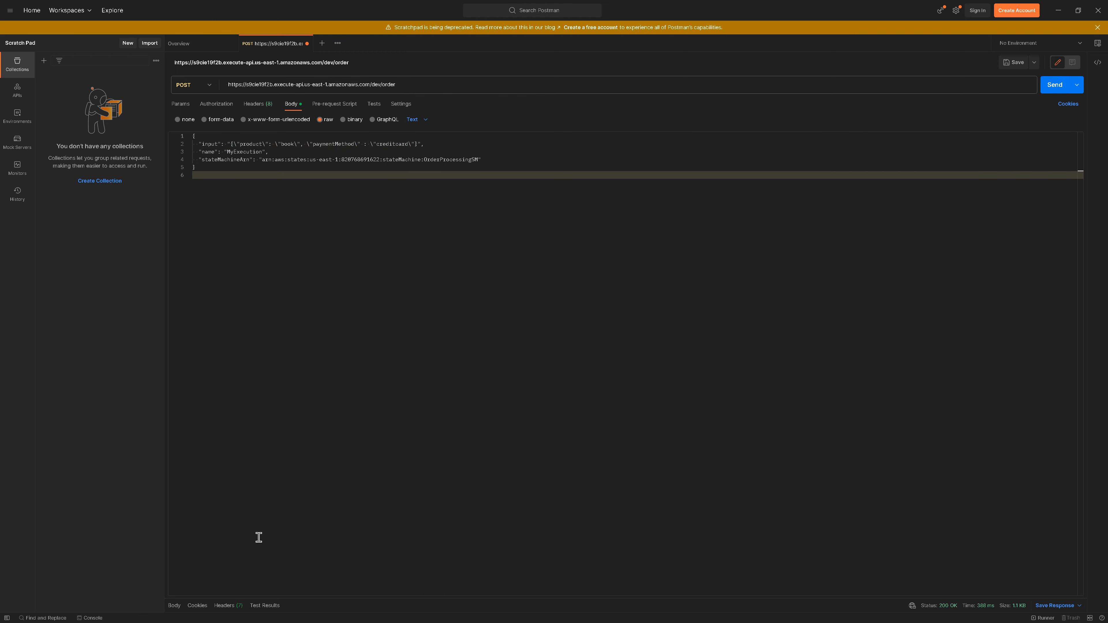
drag(289, 598, 307, 323)
click(290, 487)
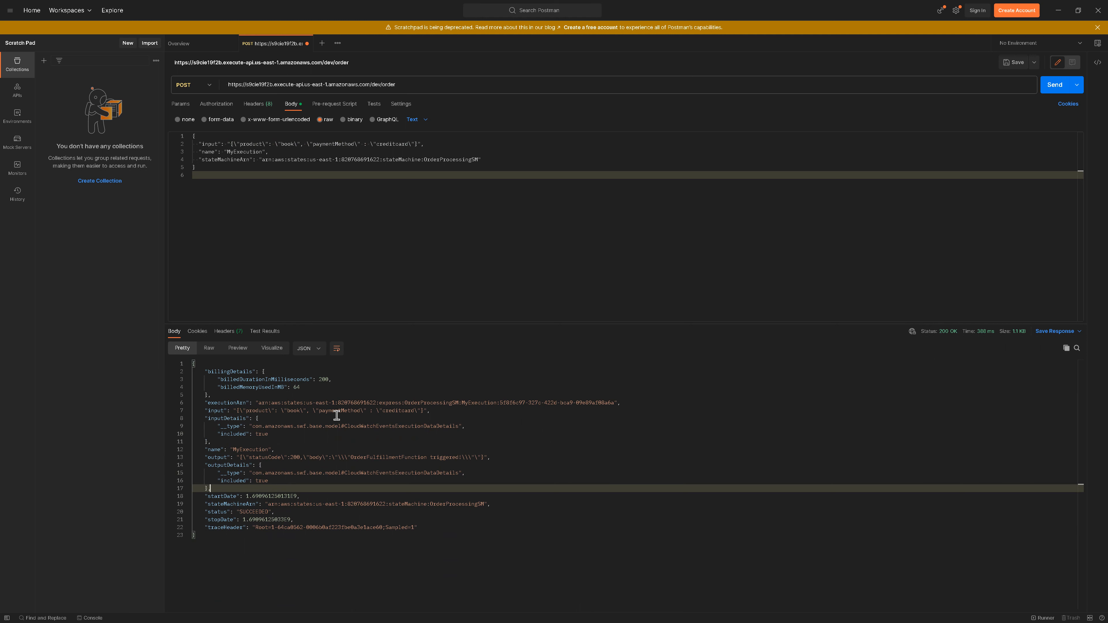
click(274, 426)
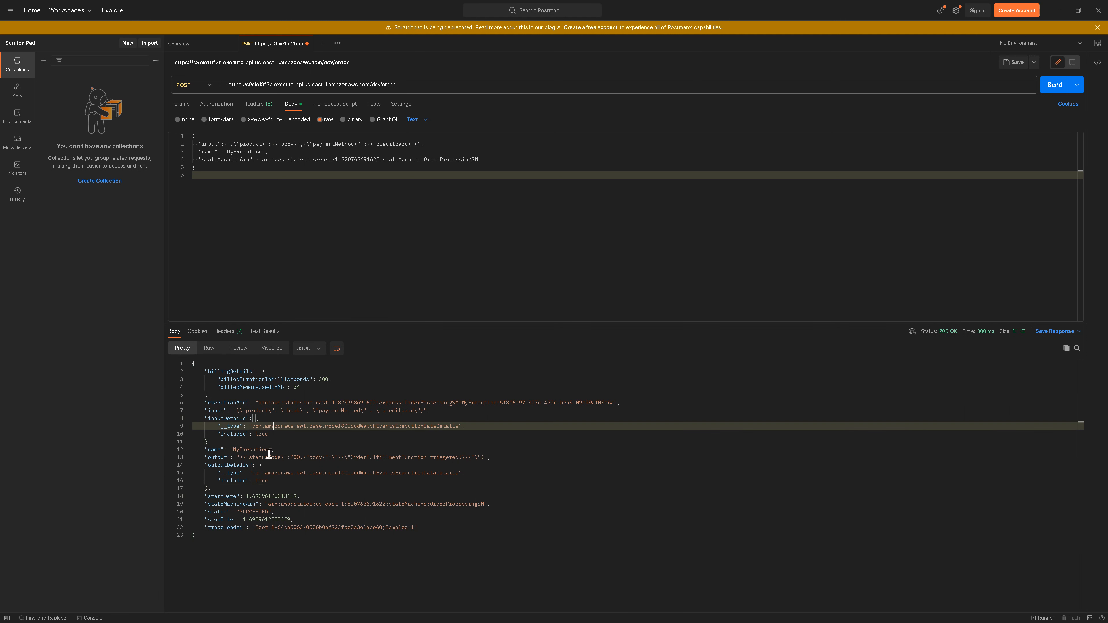
click(220, 458)
drag(236, 458, 492, 460)
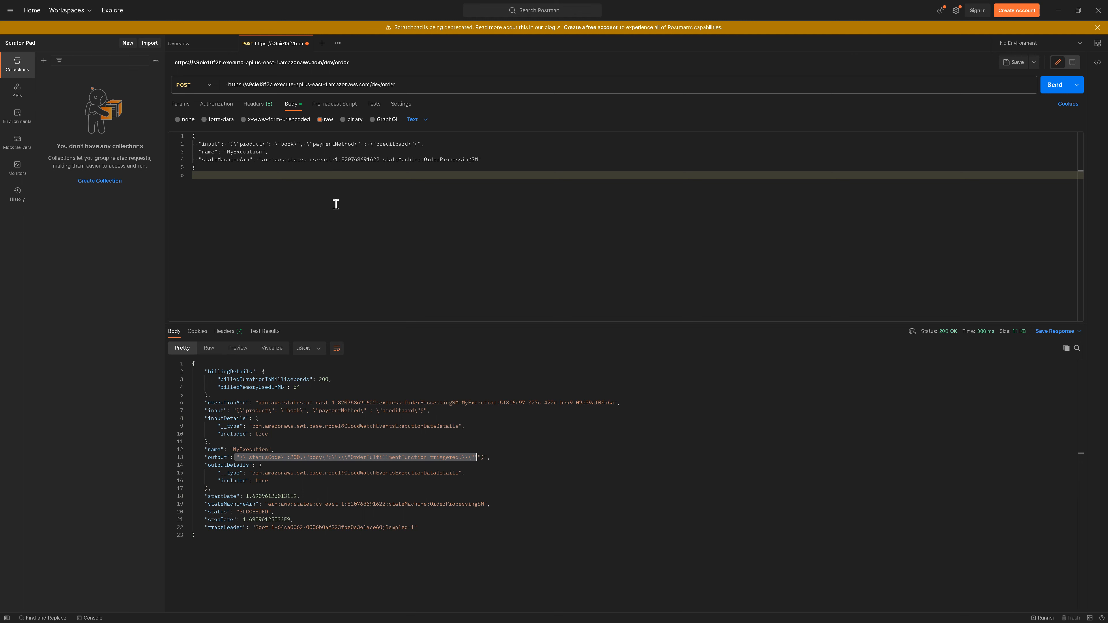
- Change the product in the request body to "boghdgok", send the request, and check the status field in the response
click(282, 144)
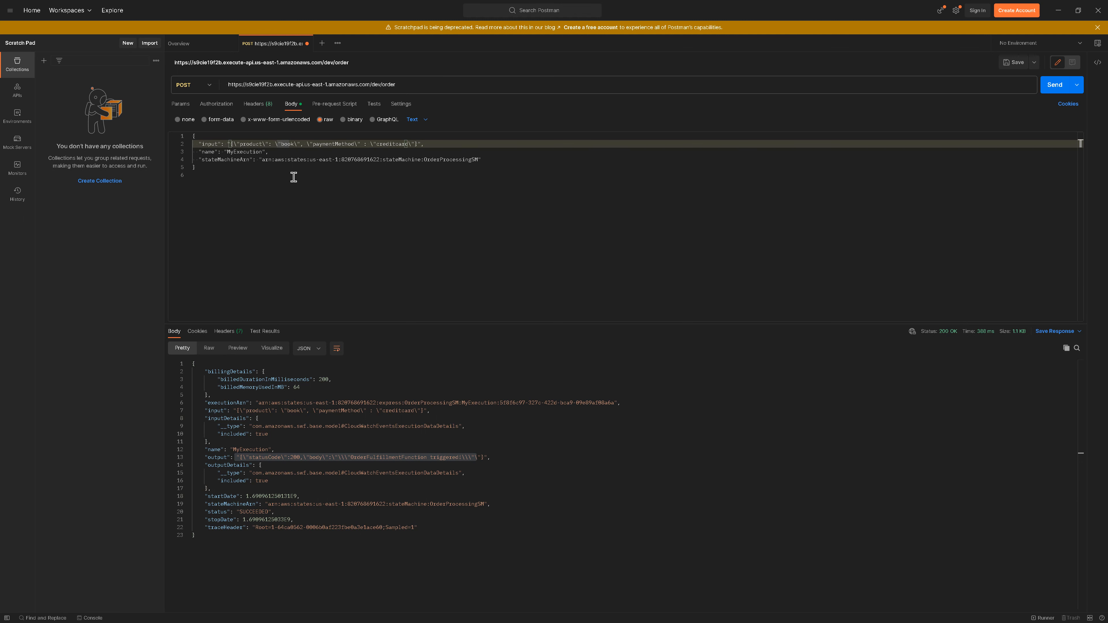
text(boghdg)
click(1052, 89)
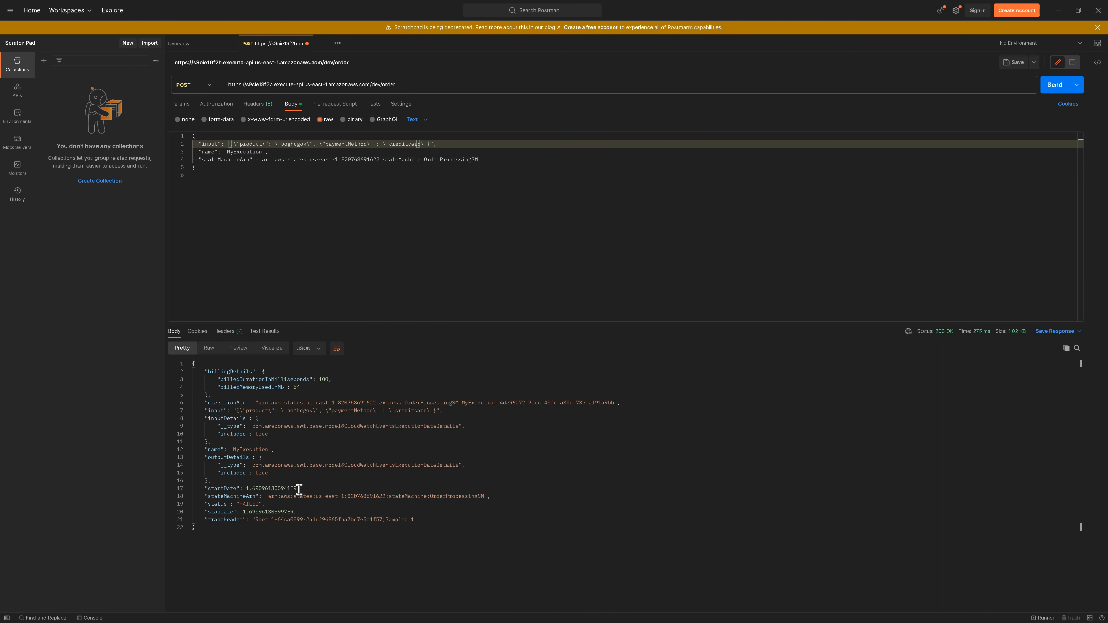
click(246, 505)
double_click(251, 505)
click(293, 216)
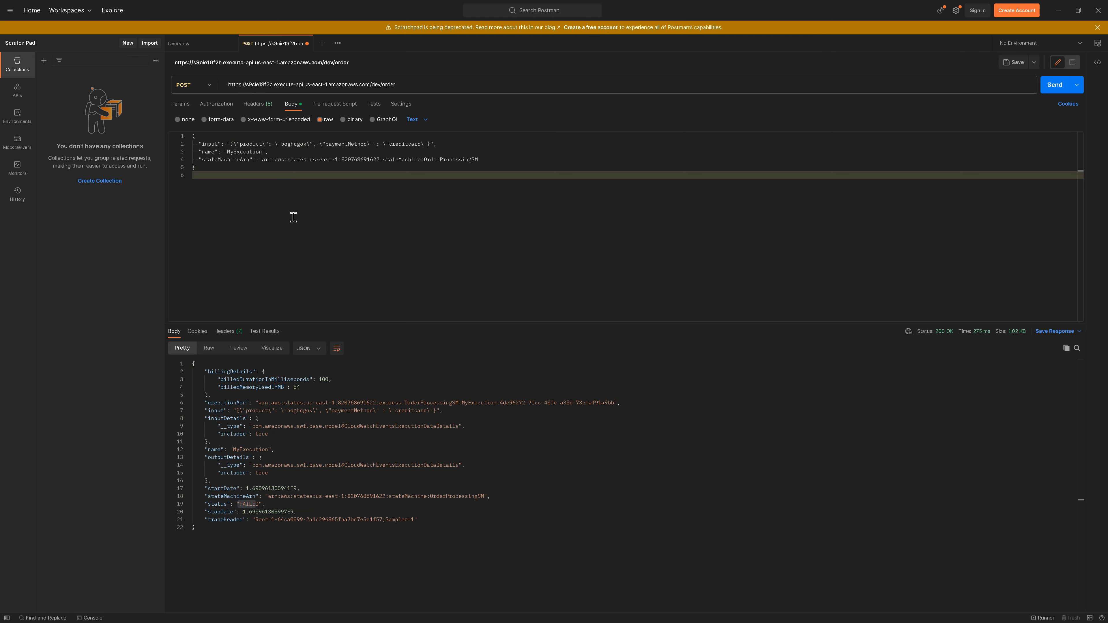
- Switch back to API Gateway in the browser and review the execution role in the /order POST method's integration request
click(1058, 10)
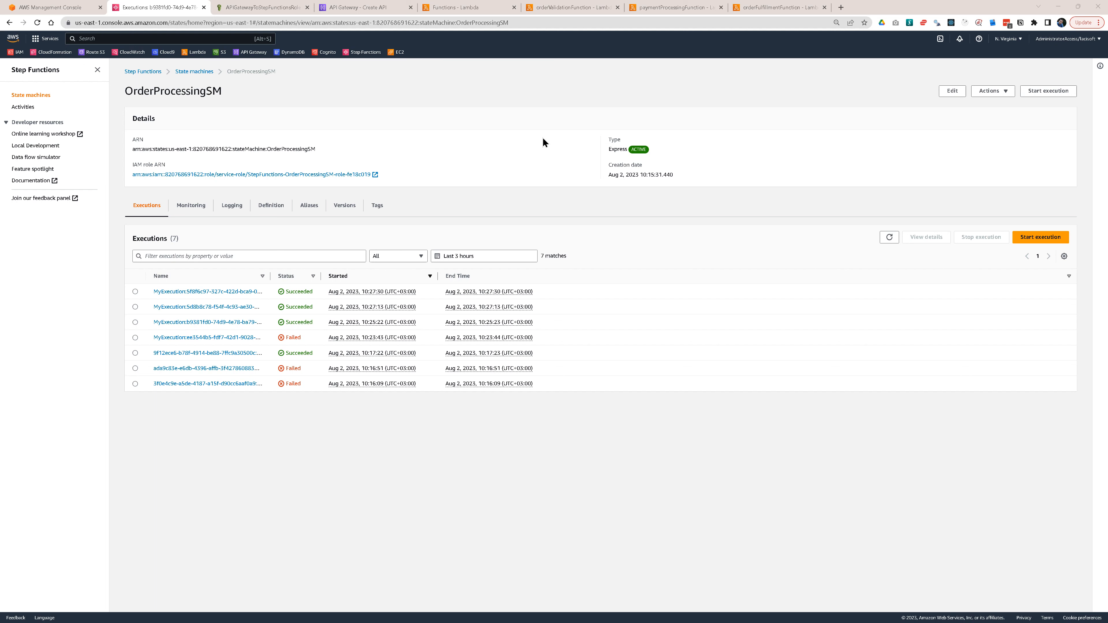
click(373, 9)
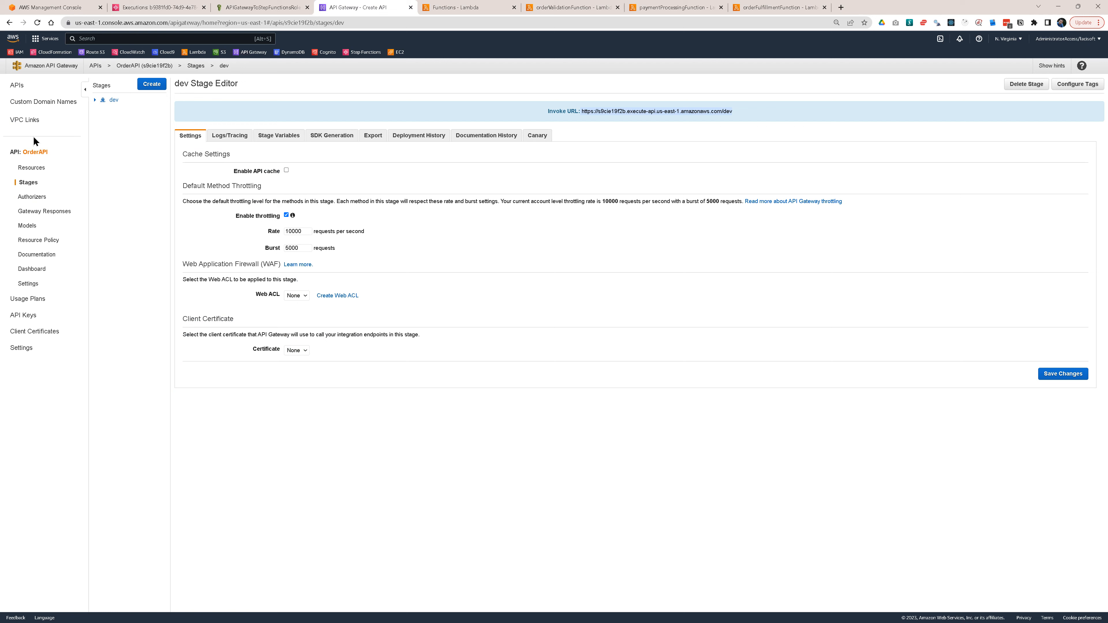
click(43, 169)
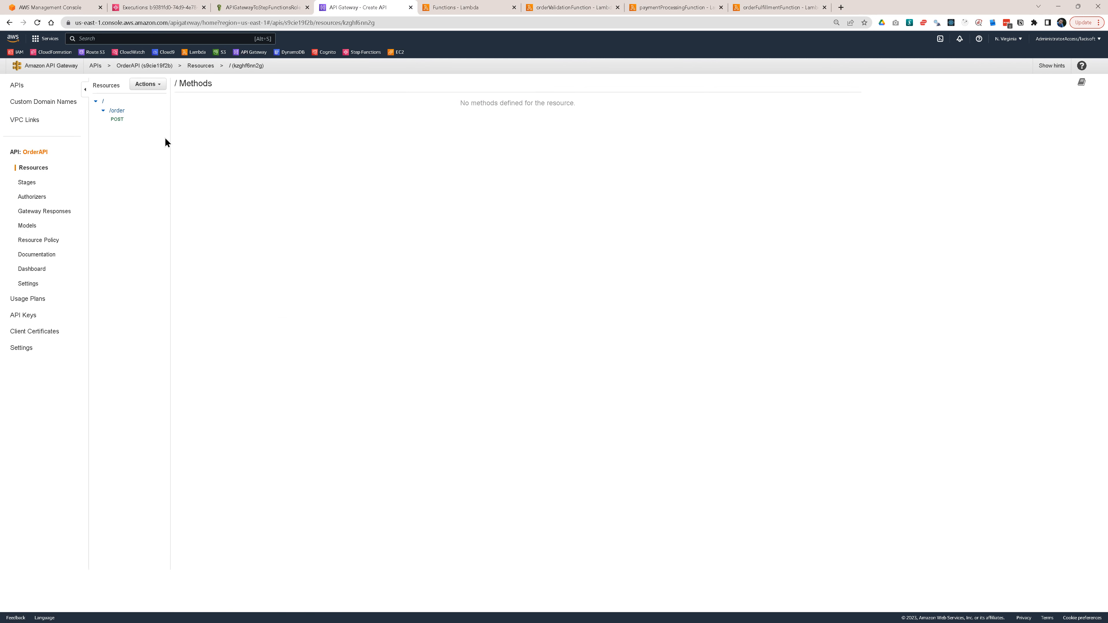
click(121, 122)
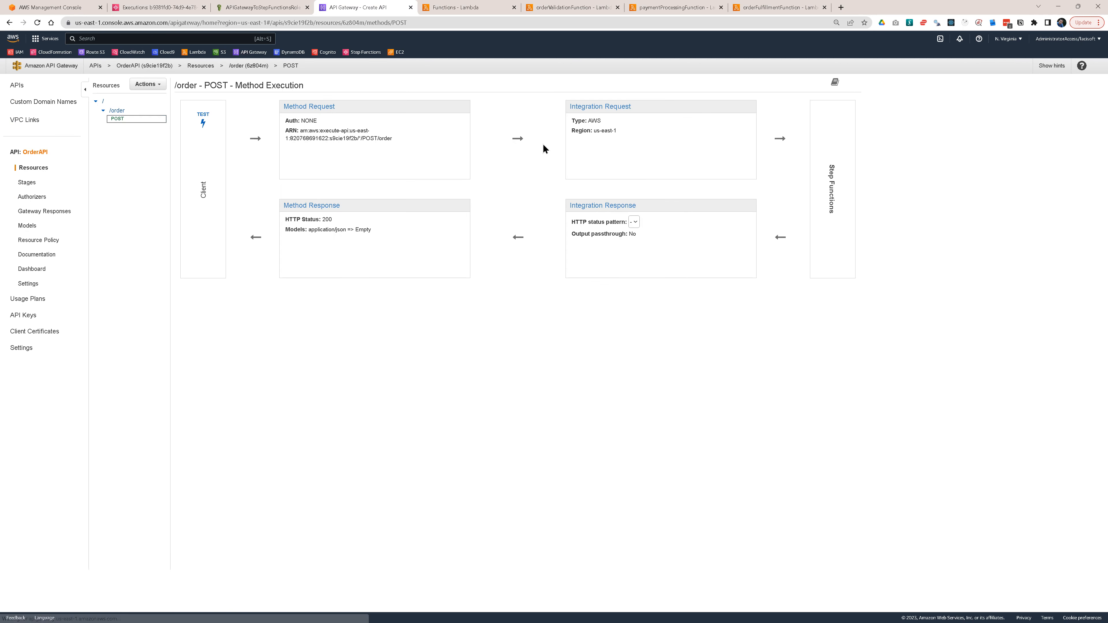
click(614, 109)
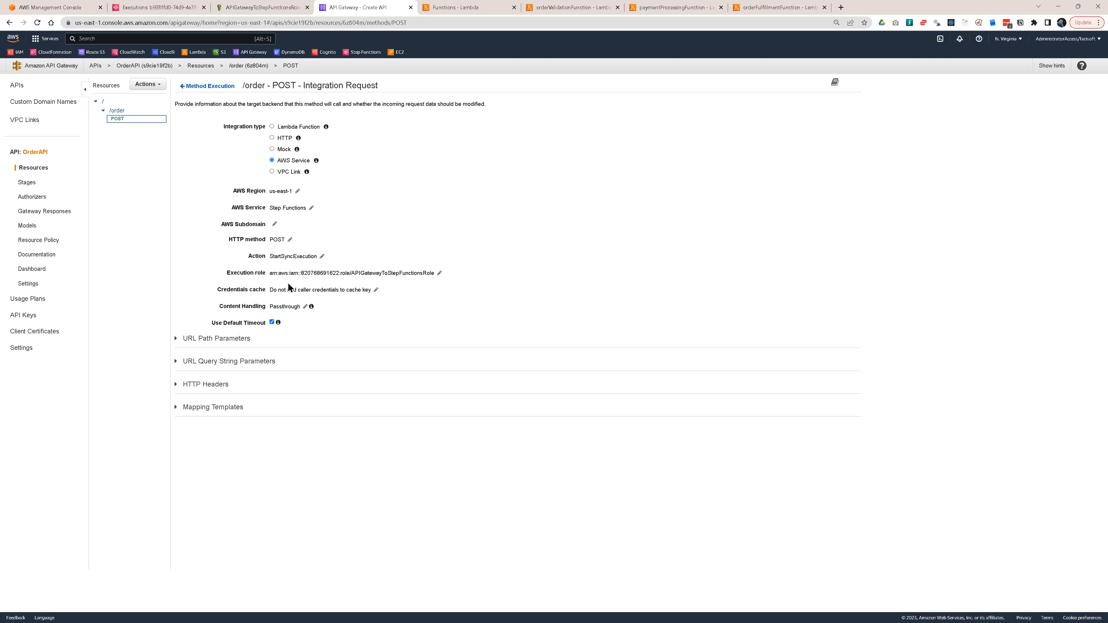
drag(270, 273, 409, 282)
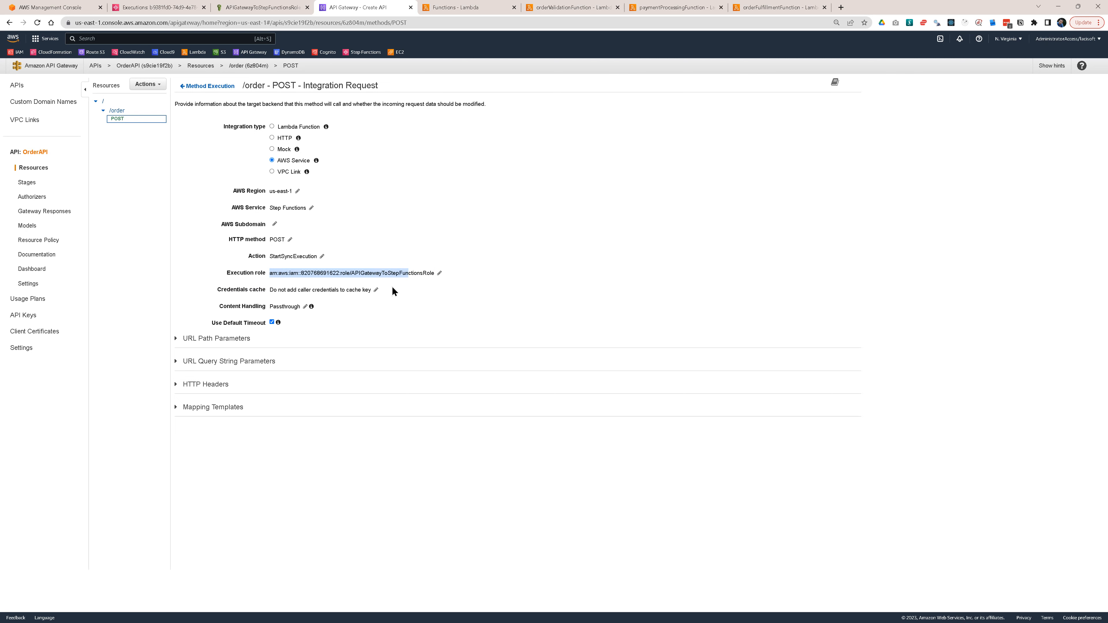
click(477, 208)
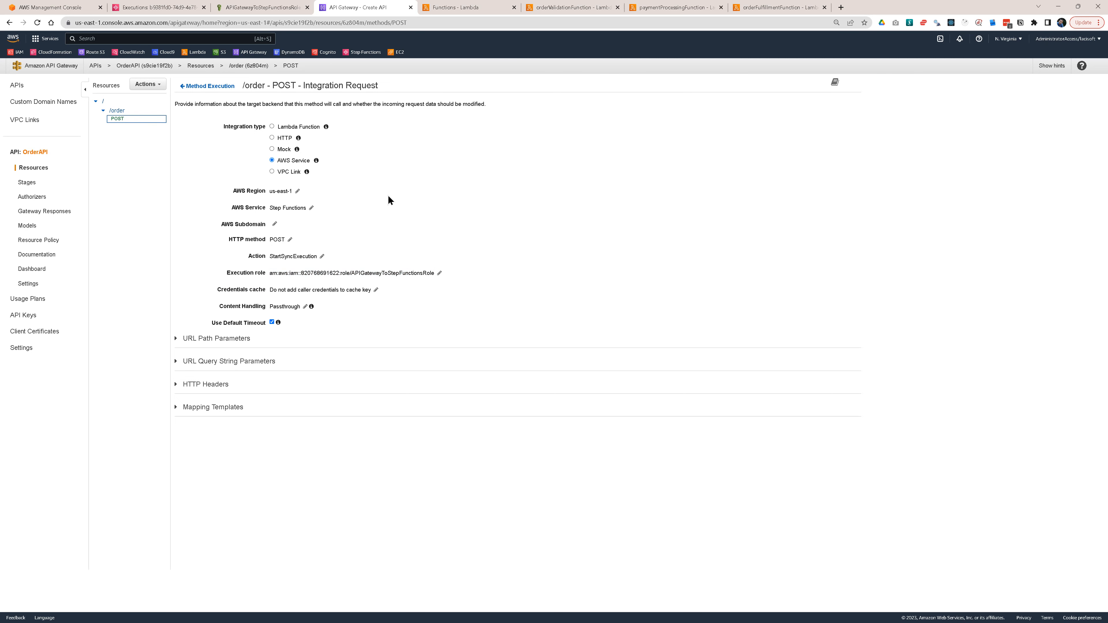